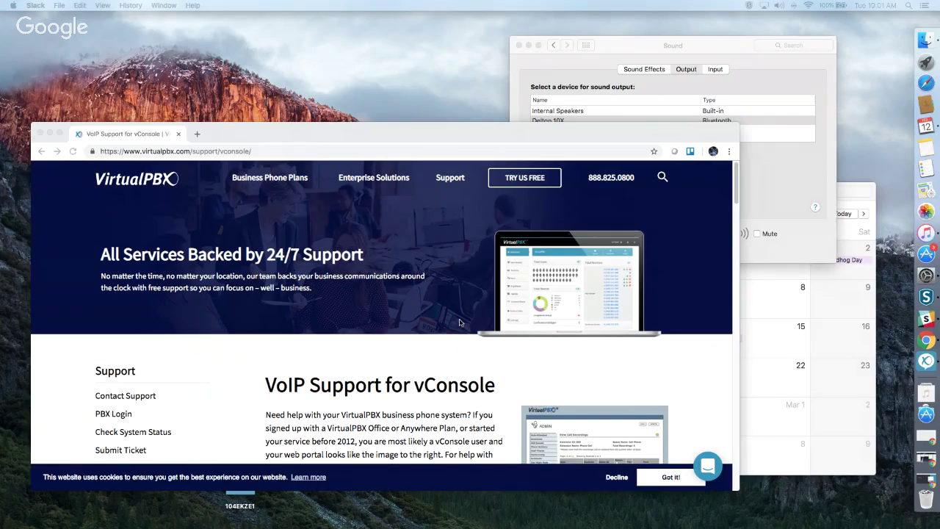
# Scroll through the vConsole Support page's training videos, setup guides and ticket form, then back to the top.
pyautogui.scroll(-3, 460, 322)
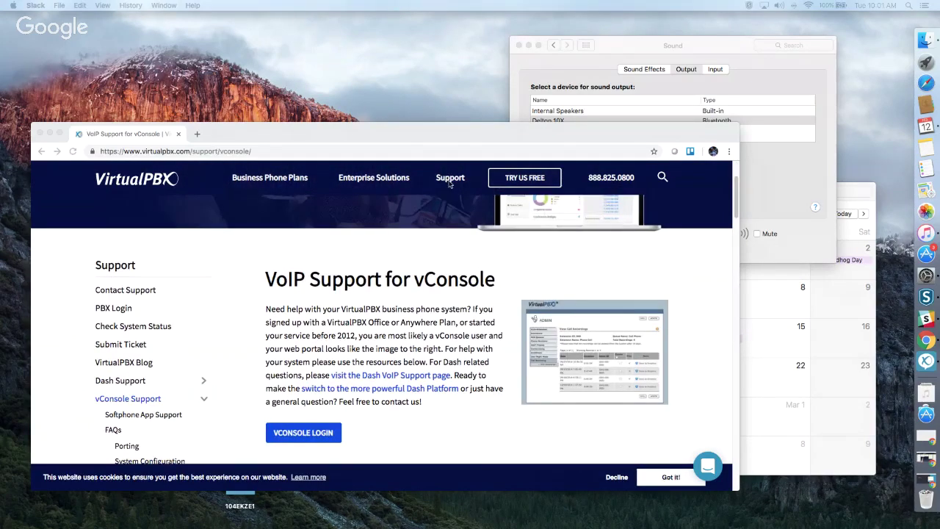
pyautogui.click(451, 181)
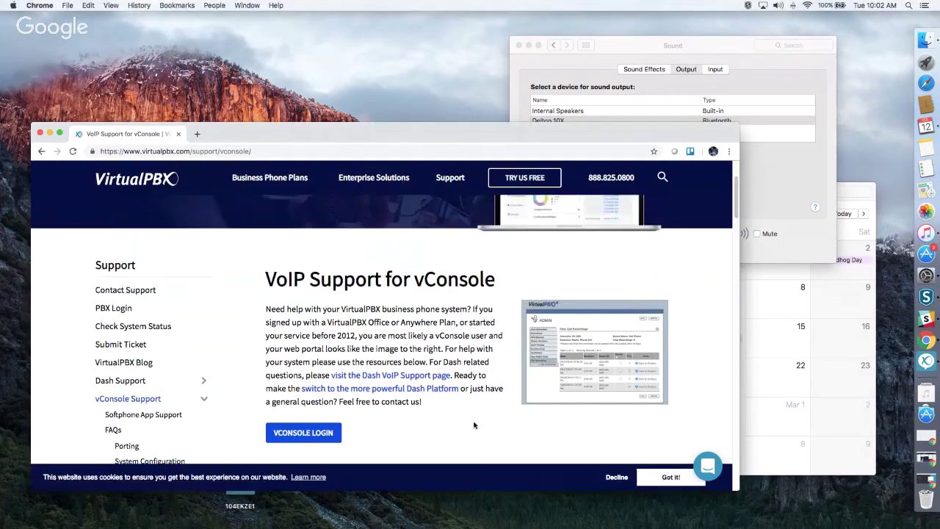
pyautogui.tripleClick(474, 424)
pyautogui.scroll(-5, 458, 380)
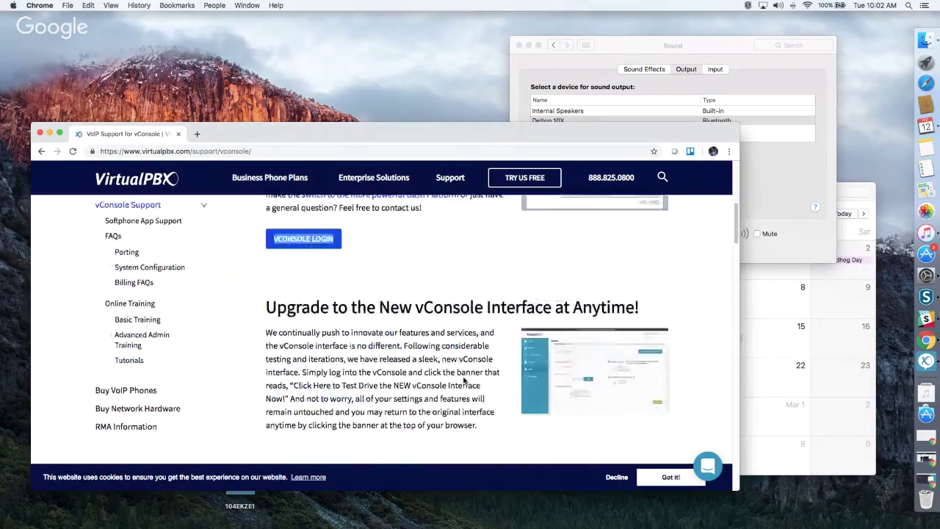
pyautogui.scroll(-5, 464, 380)
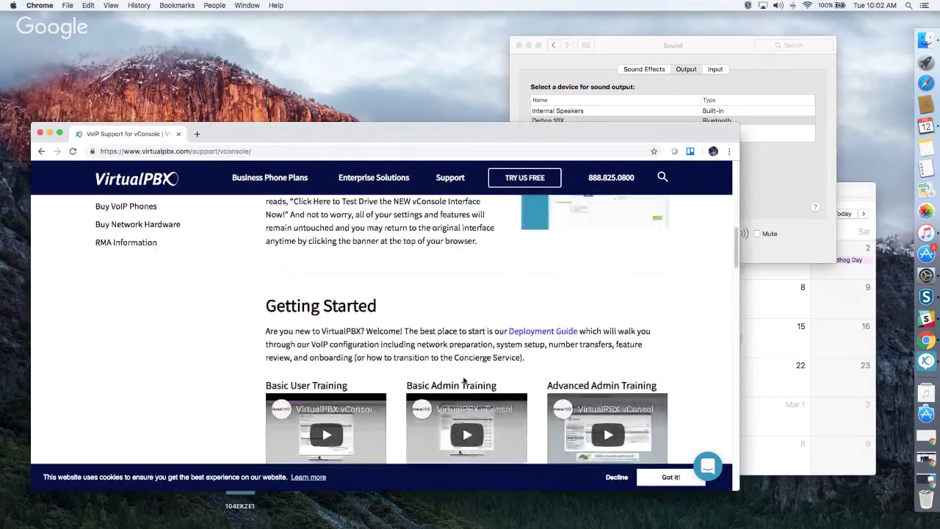
pyautogui.scroll(-4, 463, 380)
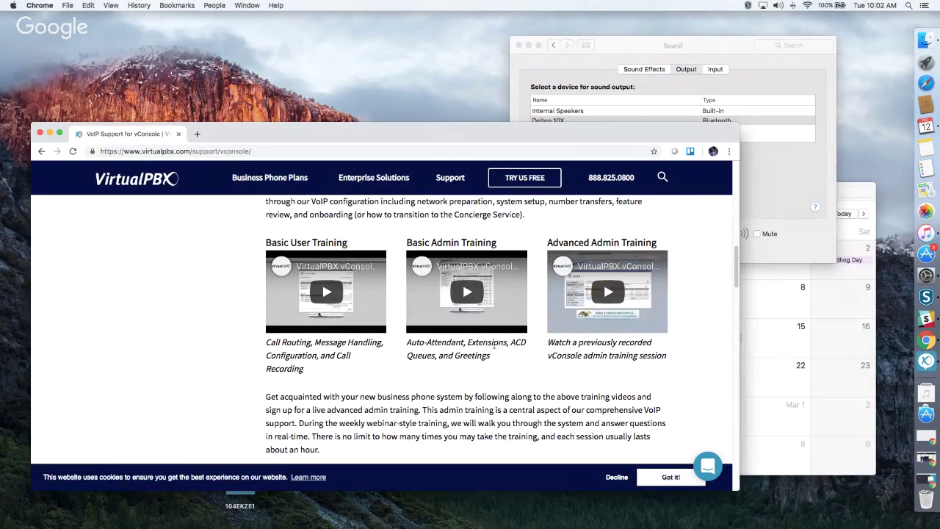
pyautogui.scroll(-15, 495, 344)
pyautogui.scroll(-10, 495, 348)
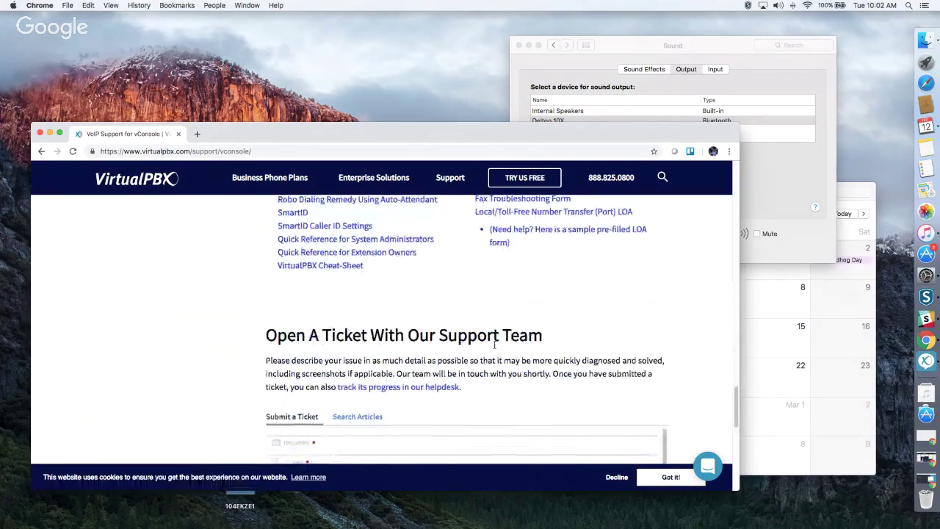
pyautogui.scroll(20, 494, 346)
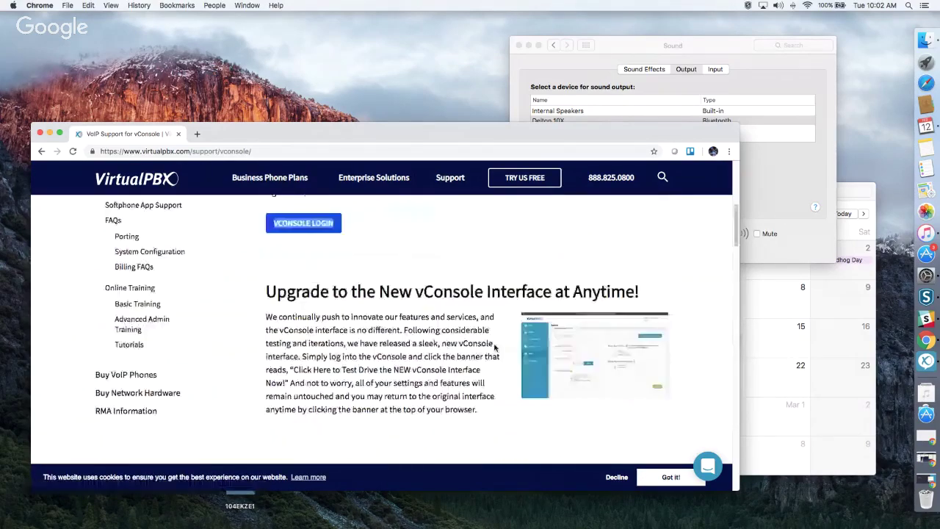
pyautogui.scroll(10, 496, 347)
# Open Dash Support and browse its guides for users, call handling, groups, forms and VoIP phones.
pyautogui.moveTo(436, 196)
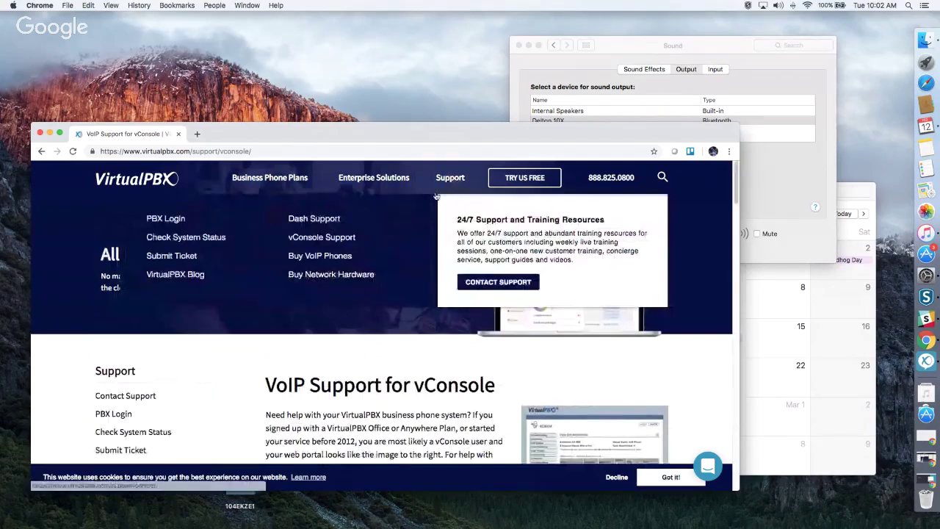
pyautogui.click(323, 218)
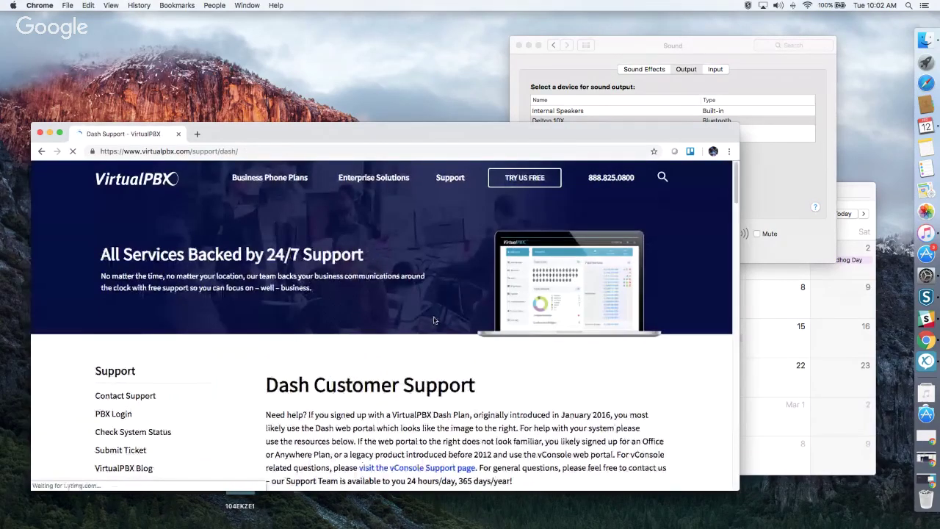
pyautogui.scroll(-10, 433, 321)
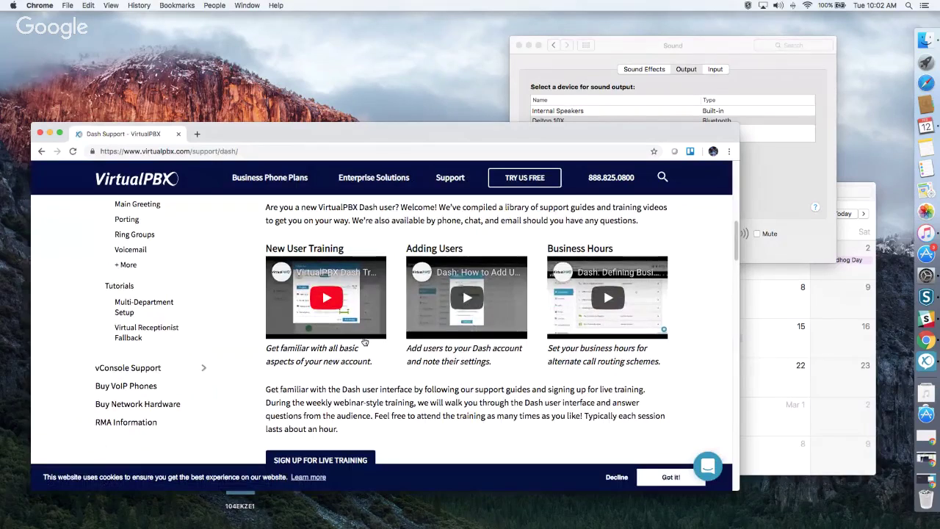
pyautogui.scroll(-5, 465, 378)
pyautogui.scroll(-5, 465, 378)
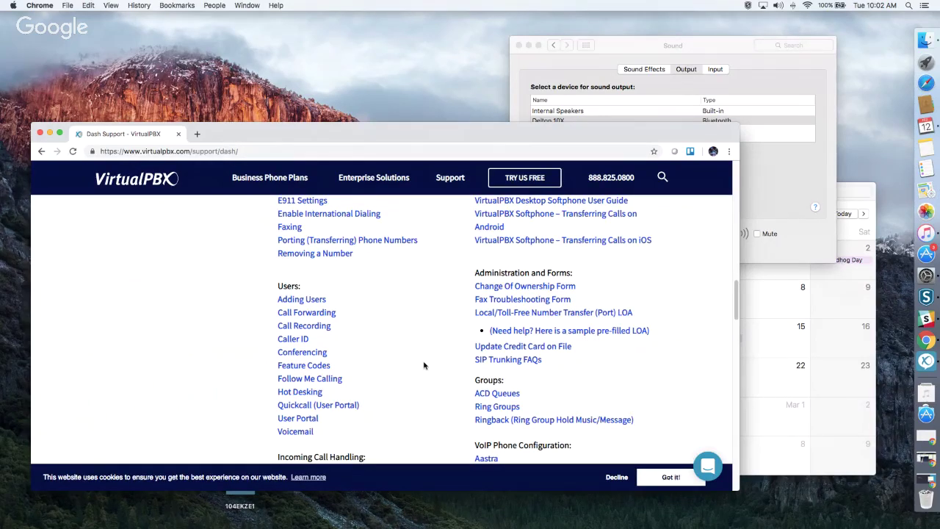
pyautogui.scroll(-1, 424, 365)
pyautogui.scroll(-5, 424, 365)
pyautogui.scroll(15, 424, 365)
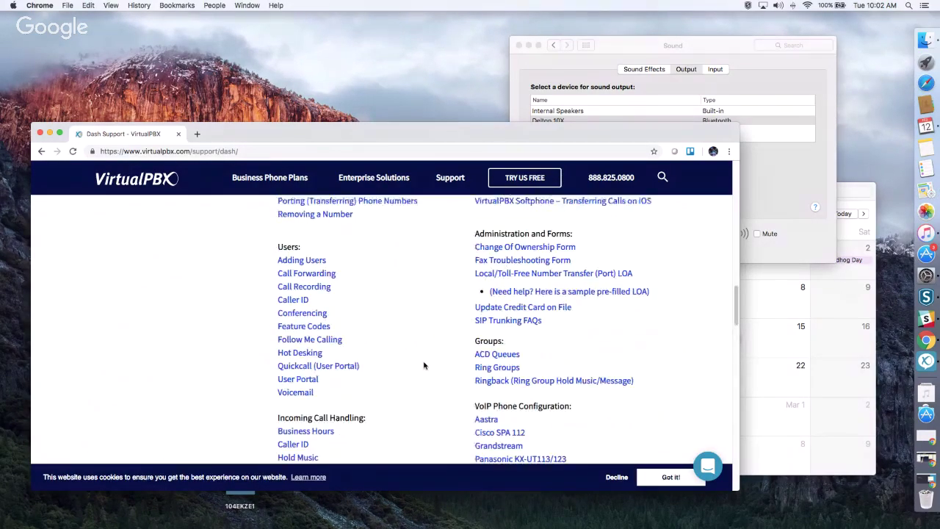
pyautogui.scroll(15, 424, 365)
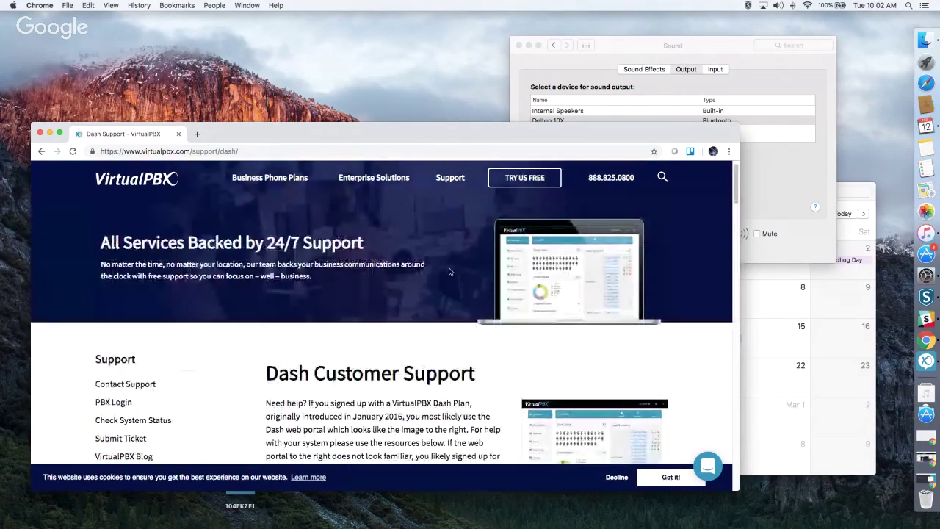
pyautogui.moveTo(452, 180)
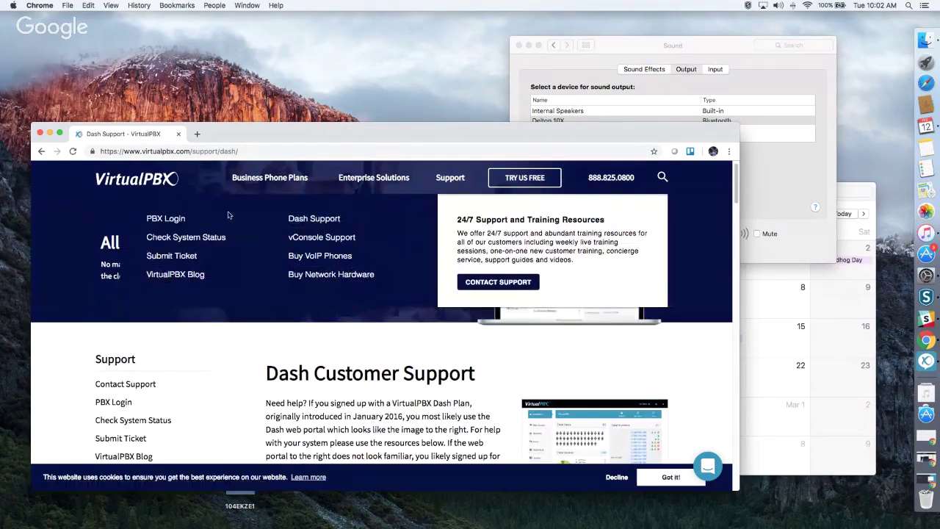
# Open PBX Login and scroll past the Web Phone and vConsole sections back to Dash Login.
pyautogui.click(166, 220)
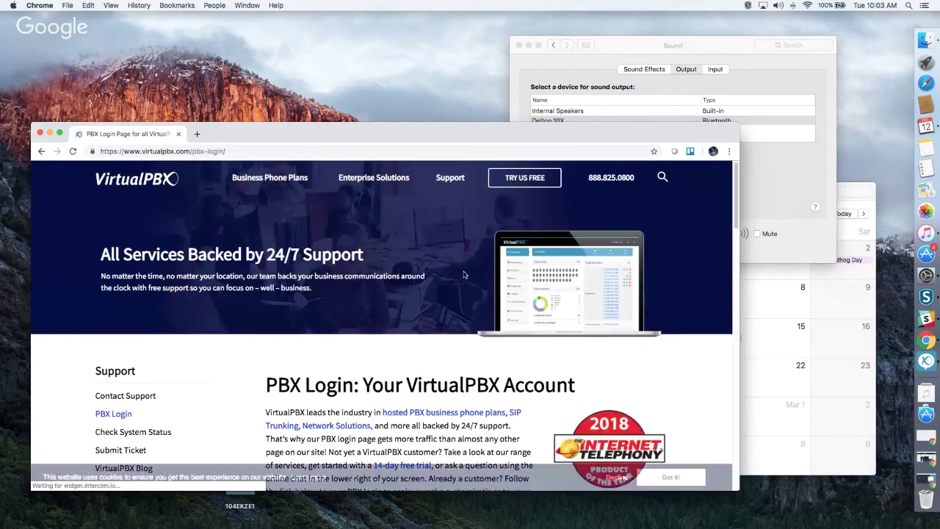
pyautogui.scroll(-5, 464, 275)
pyautogui.scroll(-2, 463, 275)
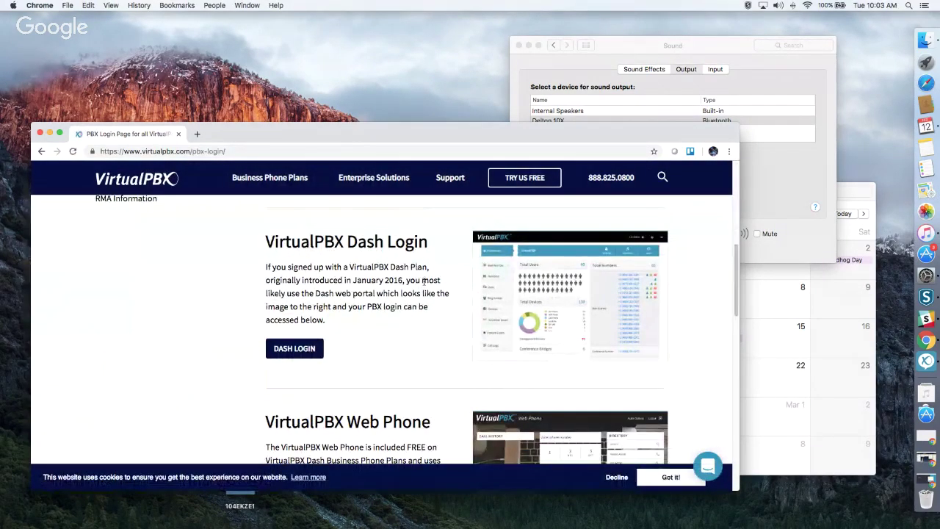
pyautogui.scroll(-2, 424, 286)
pyautogui.scroll(-1, 424, 285)
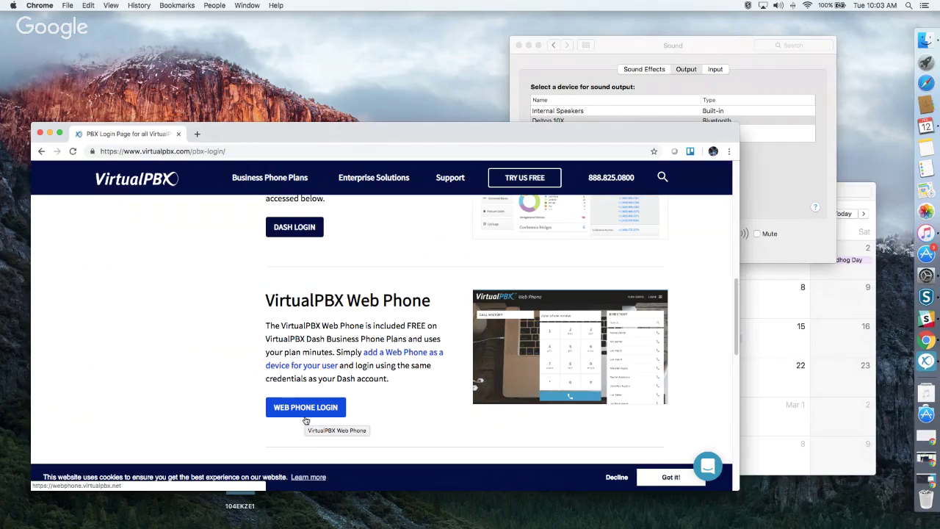
pyautogui.click(306, 417)
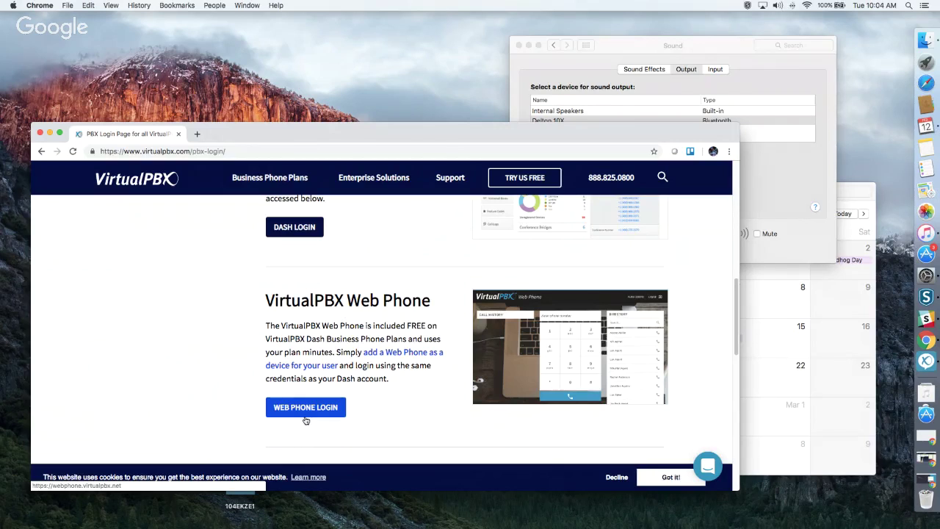
pyautogui.scroll(-5, 407, 403)
pyautogui.scroll(1, 405, 402)
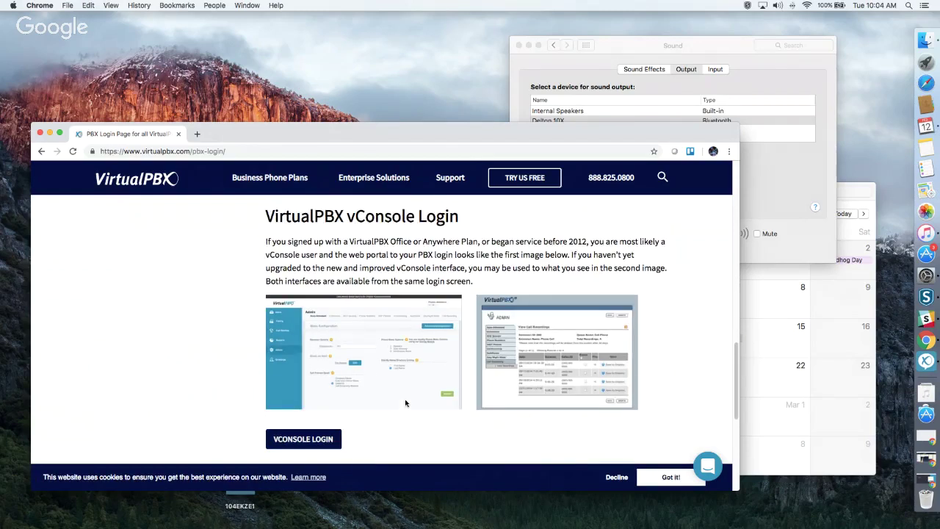
pyautogui.scroll(5, 405, 402)
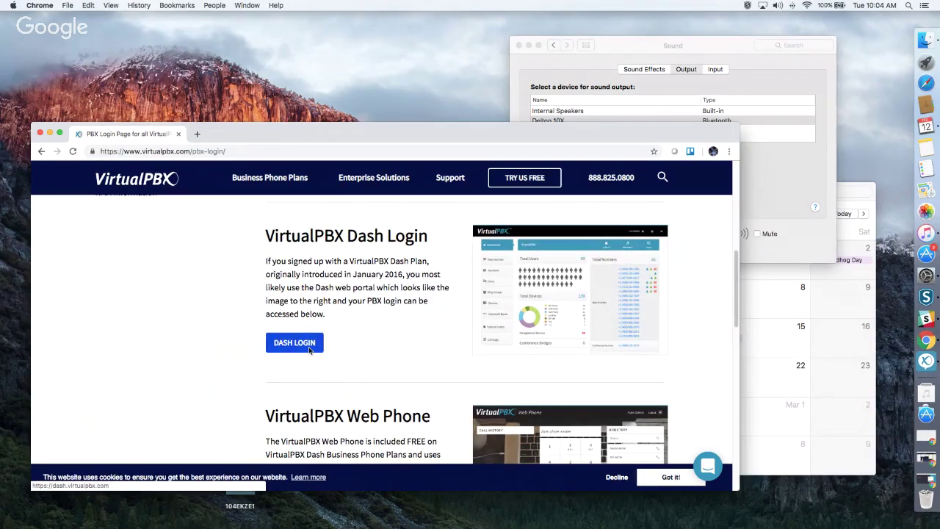
# Open the Dash sign-in page in a new tab and close the stray Sound preferences and Calendar windows.
pyautogui.click(309, 350)
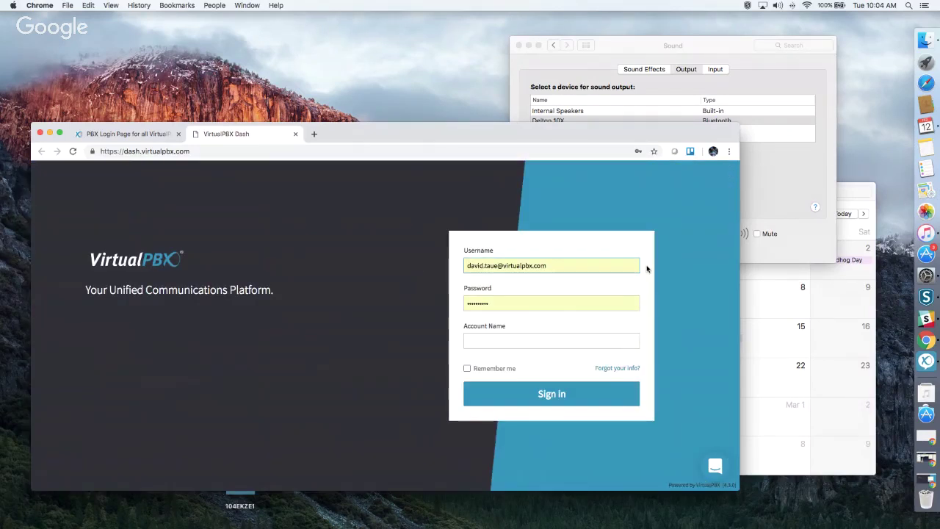
pyautogui.click(519, 45)
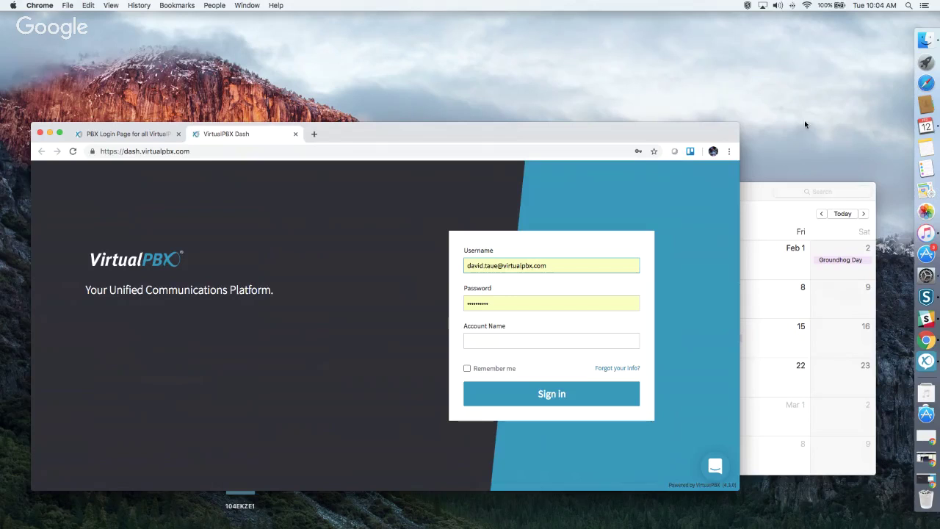
pyautogui.click(754, 191)
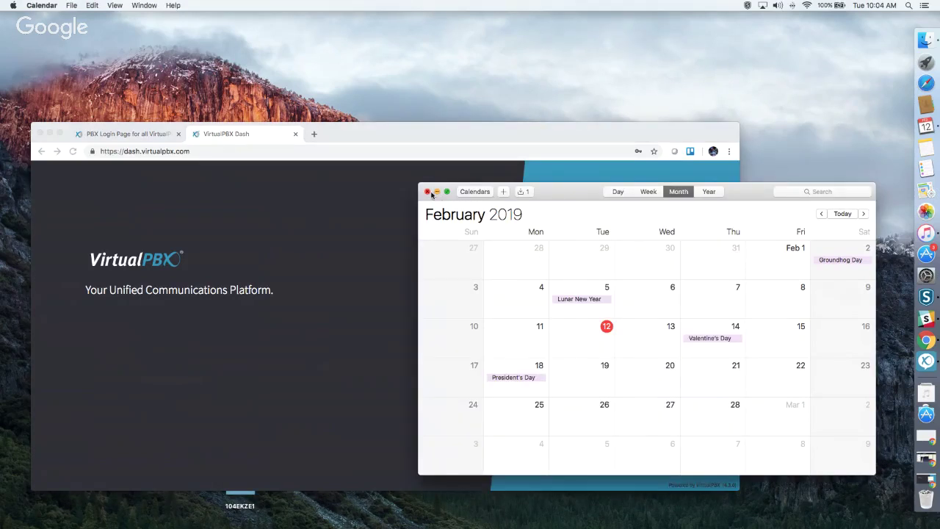
pyautogui.click(428, 192)
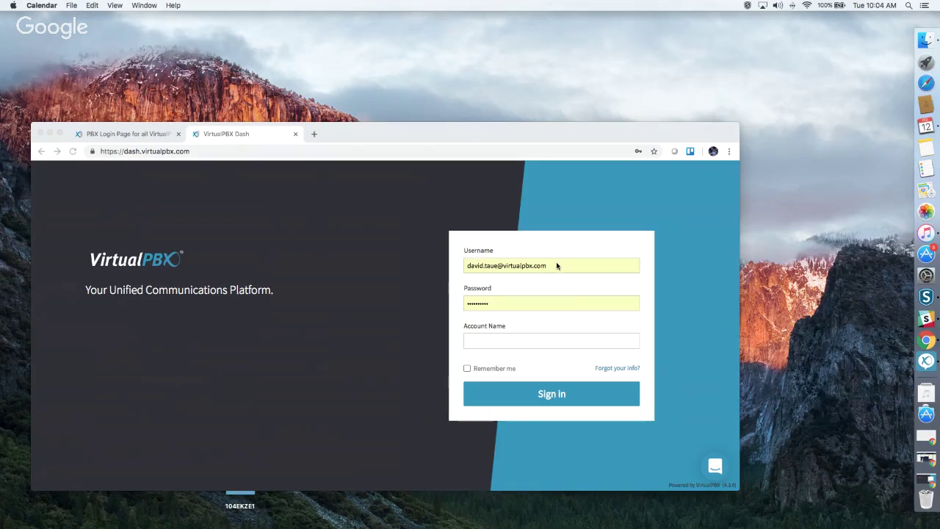
# Enter the sandbox account name and the account password, then sign in.
pyautogui.click(487, 339)
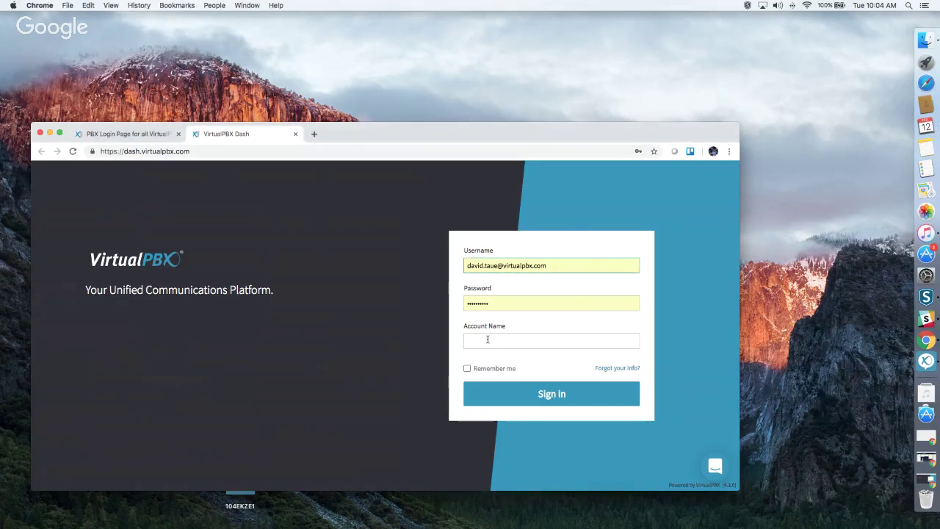
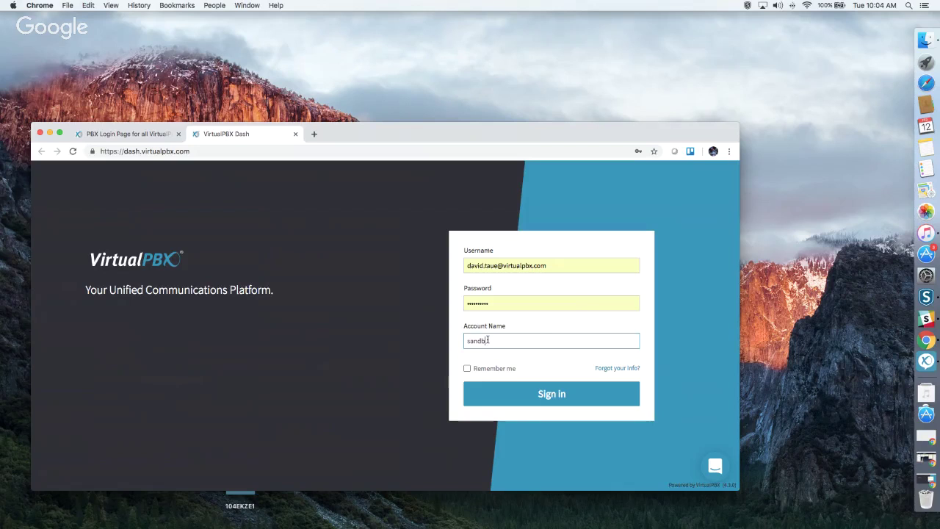
pyautogui.click(495, 303)
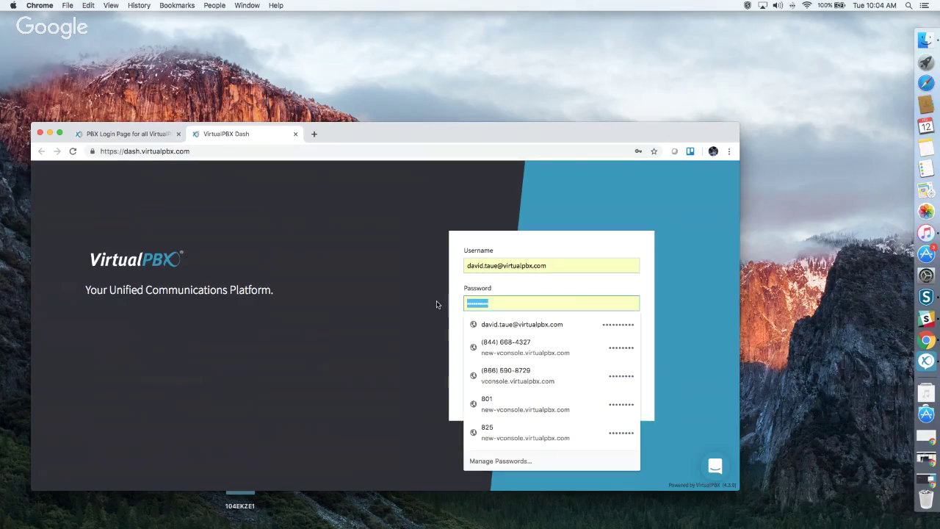
pyautogui.write('password')
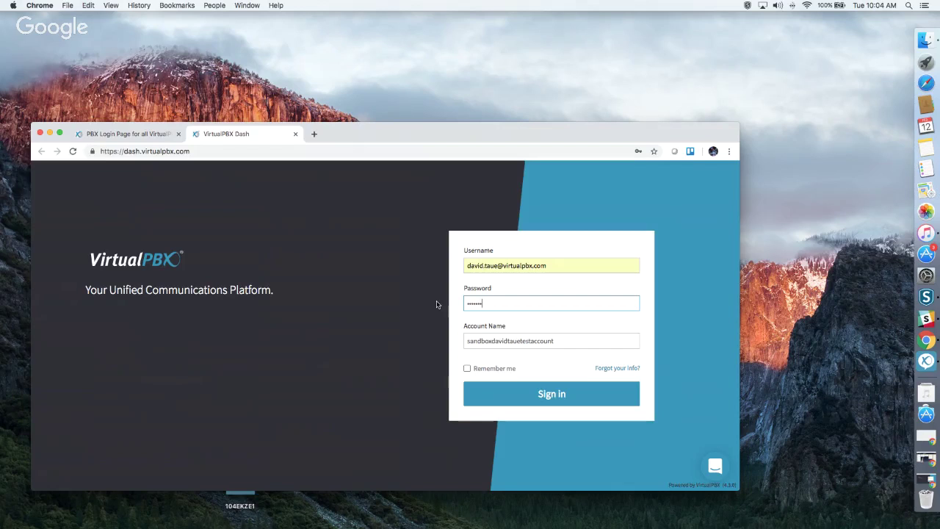
pyautogui.click(545, 392)
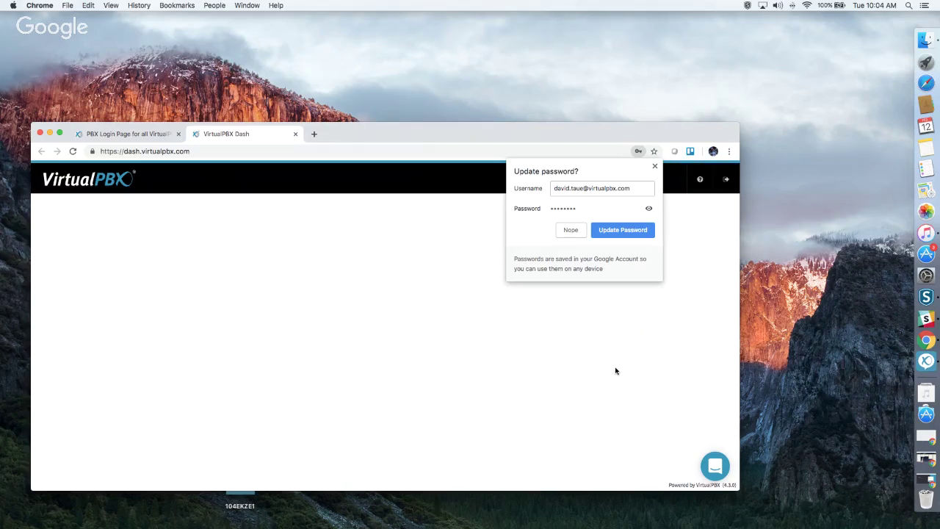
# Dismiss Chrome's update-password bubble and view the dashboard's 18 users, 31 devices and 35 numbers.
pyautogui.click(656, 167)
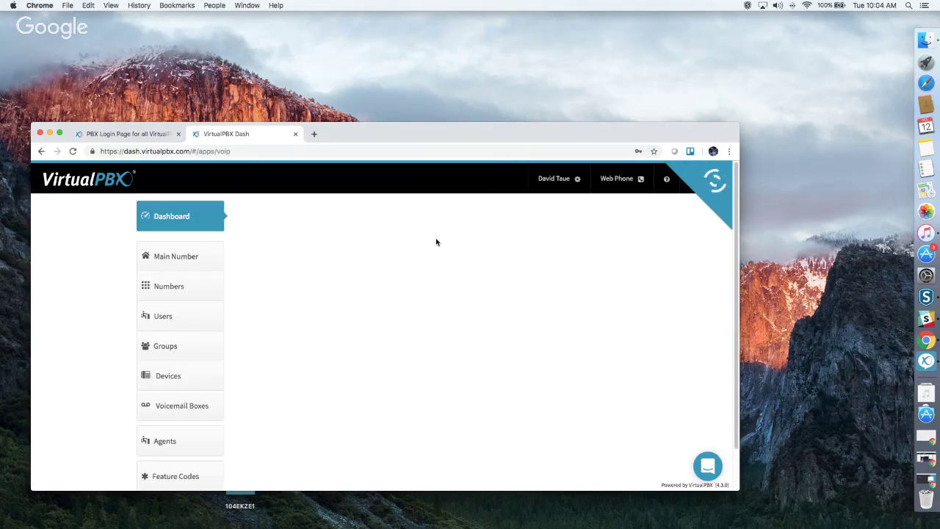
pyautogui.scroll(-1, 434, 253)
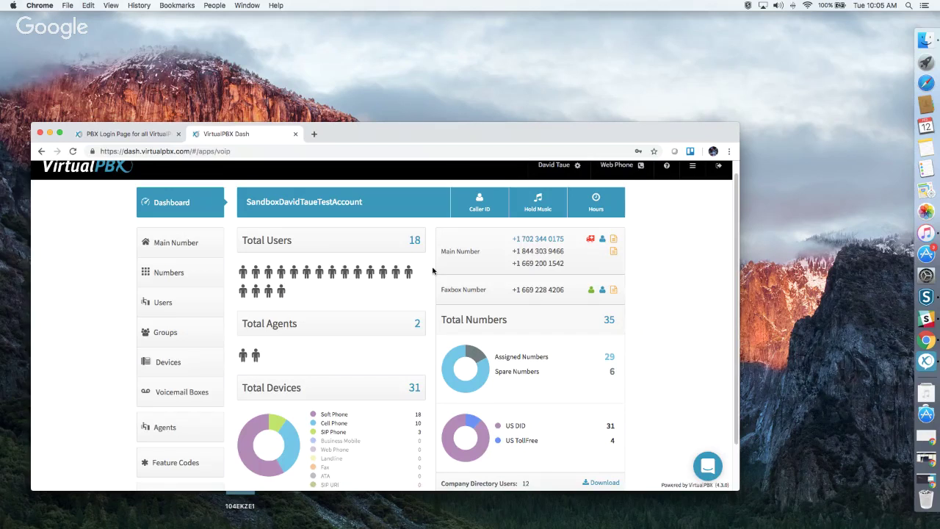
pyautogui.click(554, 171)
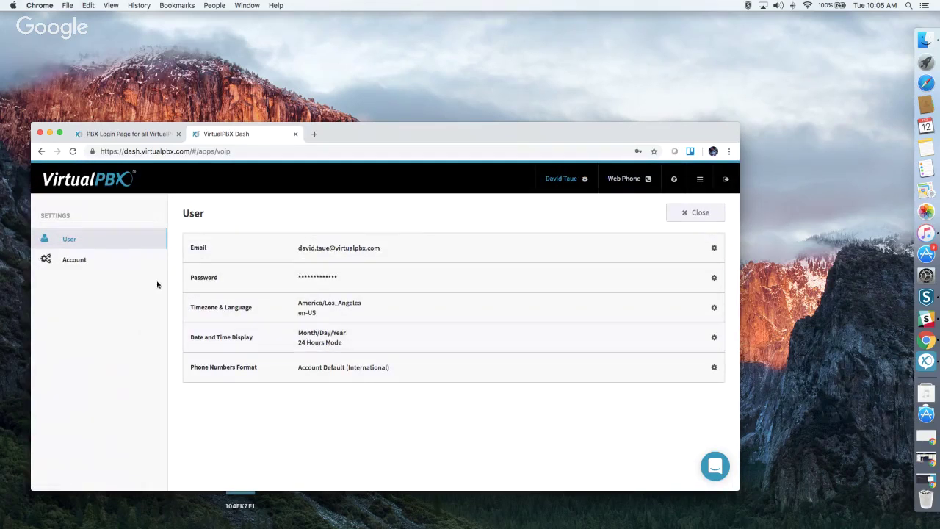
pyautogui.click(76, 263)
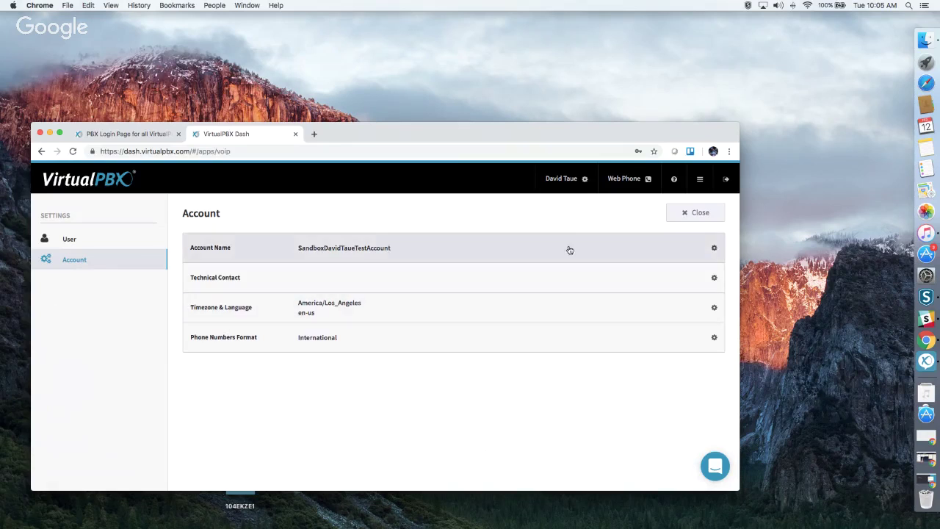
pyautogui.click(680, 214)
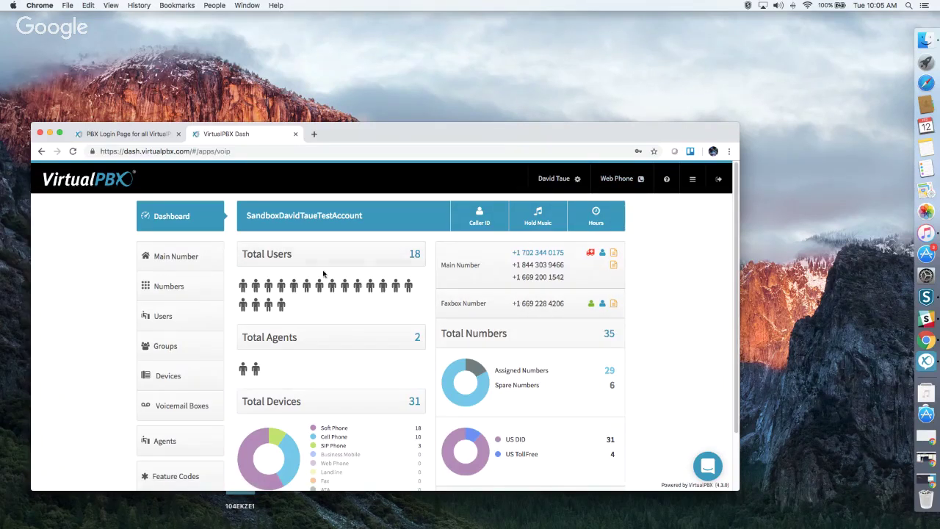
# Review the dashboard totals, then bring up the Company Caller ID dialog from the header bar.
pyautogui.scroll(-1, 356, 283)
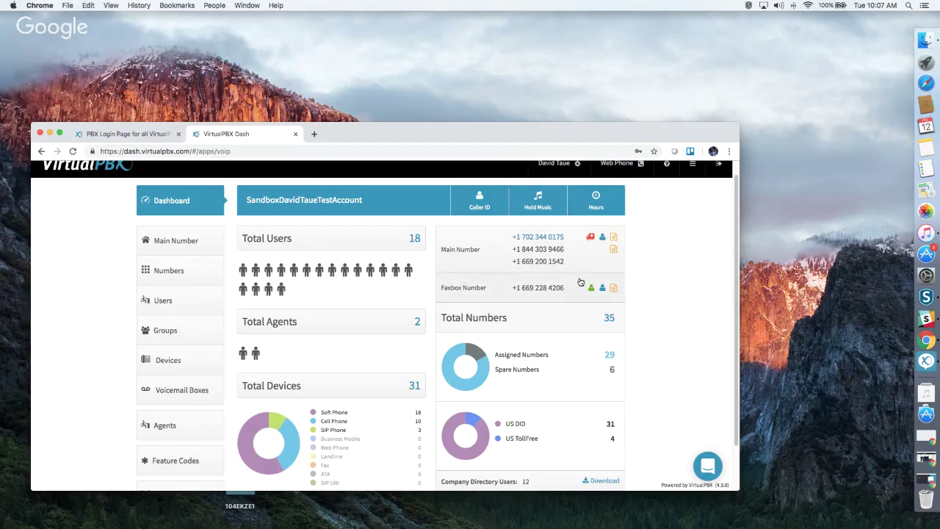
pyautogui.scroll(-1, 581, 282)
pyautogui.scroll(-1, 580, 282)
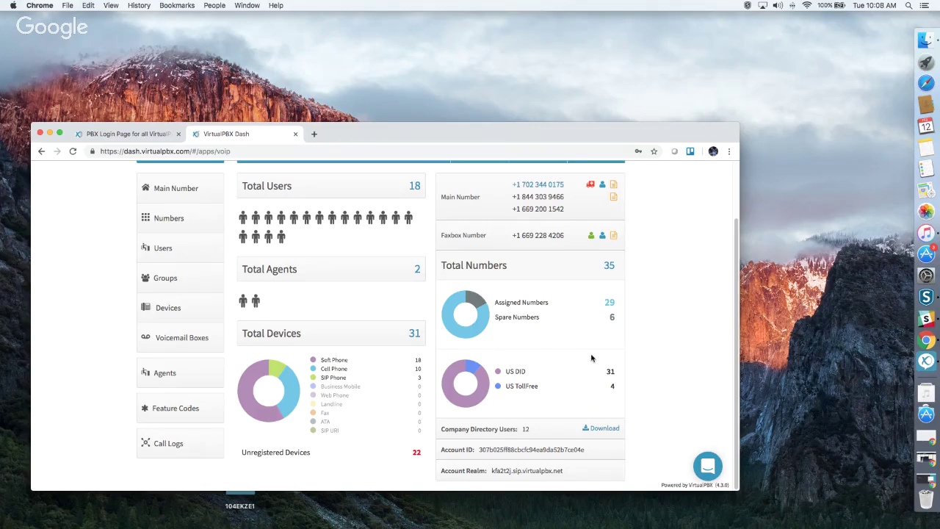
pyautogui.scroll(1, 591, 353)
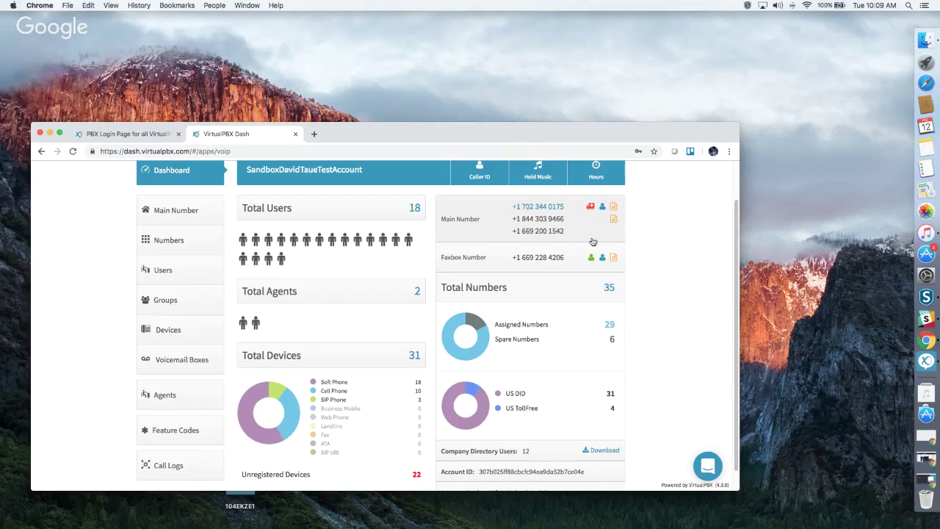
pyautogui.scroll(-1, 579, 278)
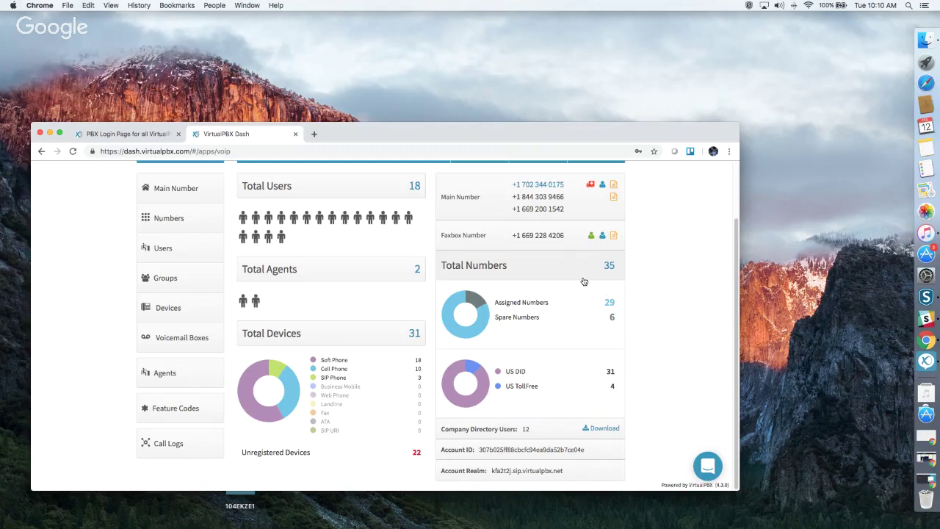
pyautogui.scroll(2, 544, 308)
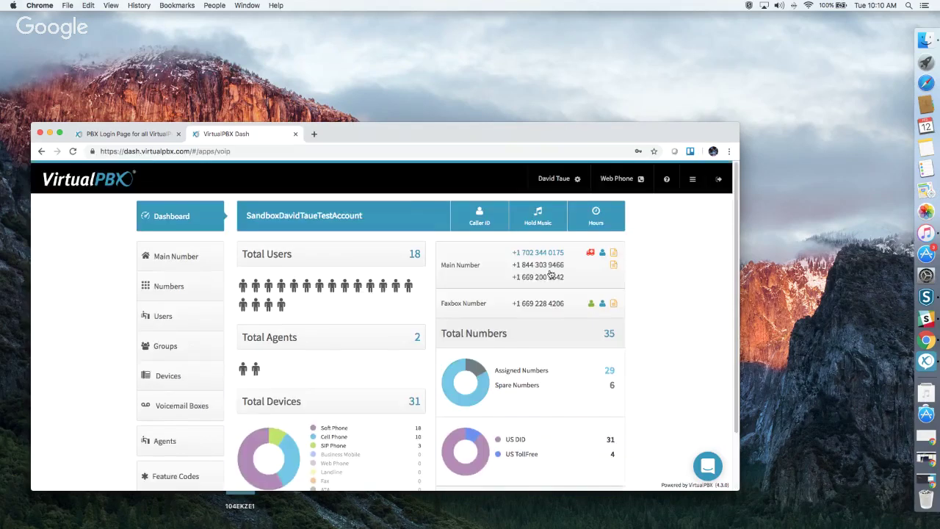
pyautogui.click(481, 213)
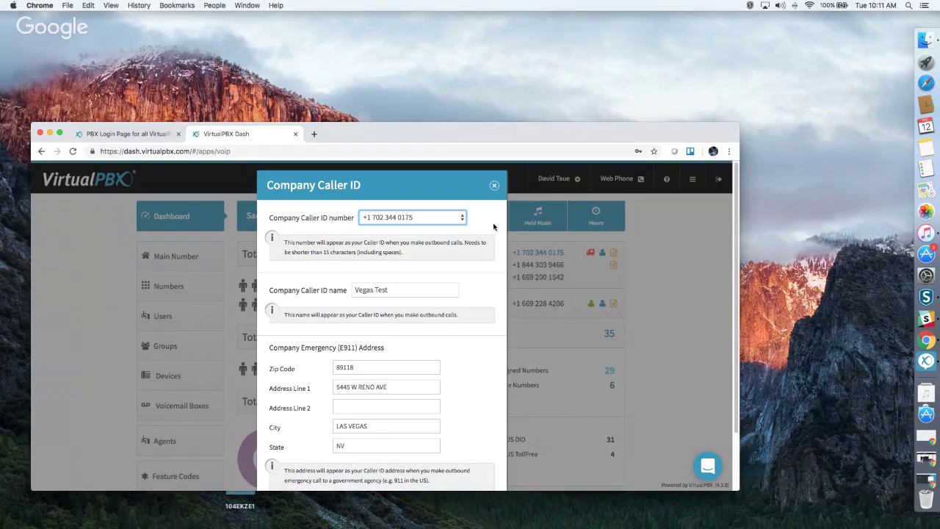
# Review the caller ID number, the 'Vegas Test' name and E911 address, then close without changes.
pyautogui.scroll(-2, 397, 274)
pyautogui.scroll(-1, 456, 299)
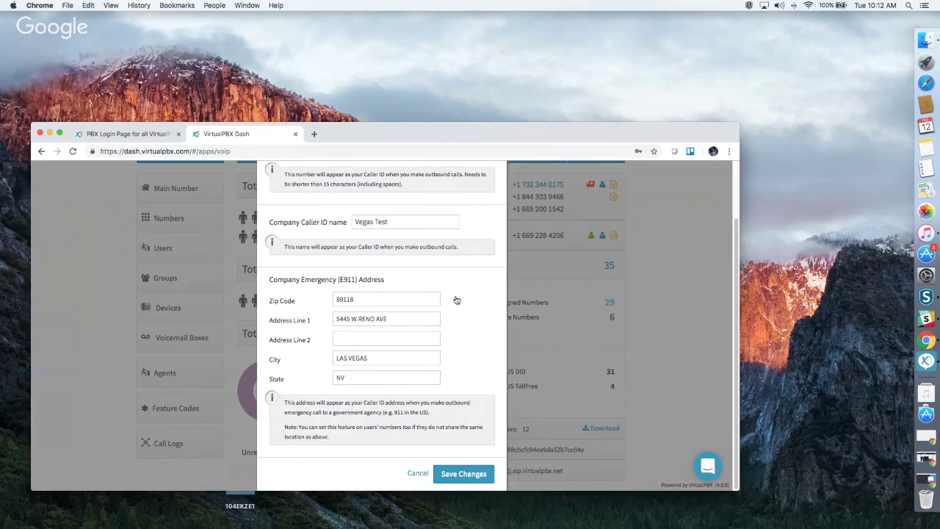
pyautogui.scroll(2, 481, 262)
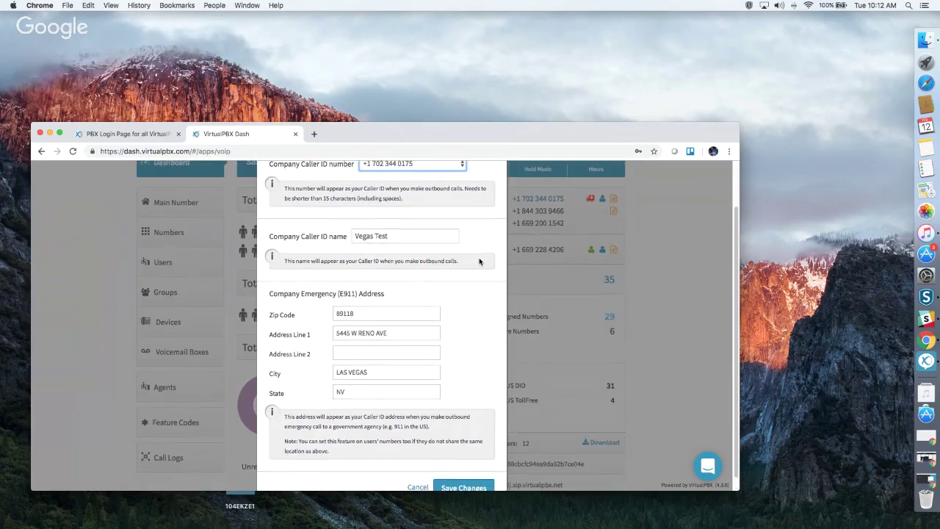
pyautogui.scroll(2, 481, 262)
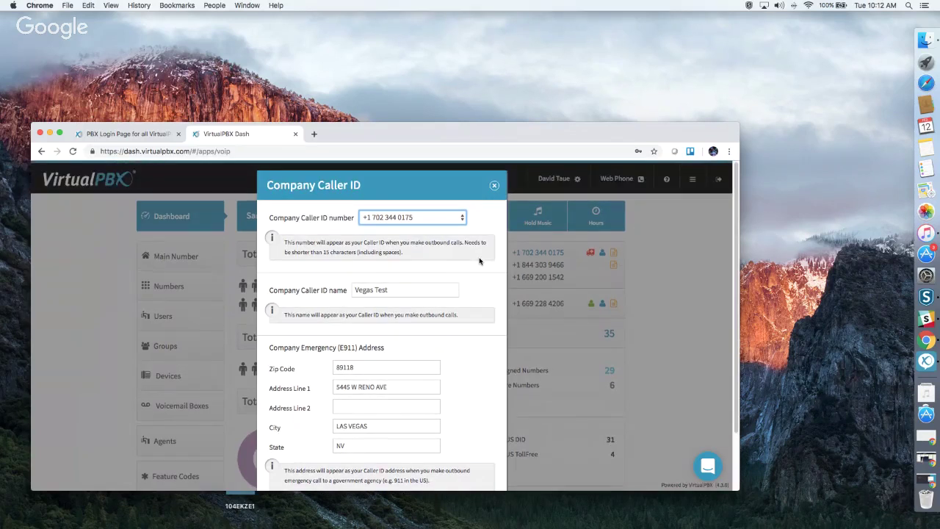
pyautogui.click(496, 185)
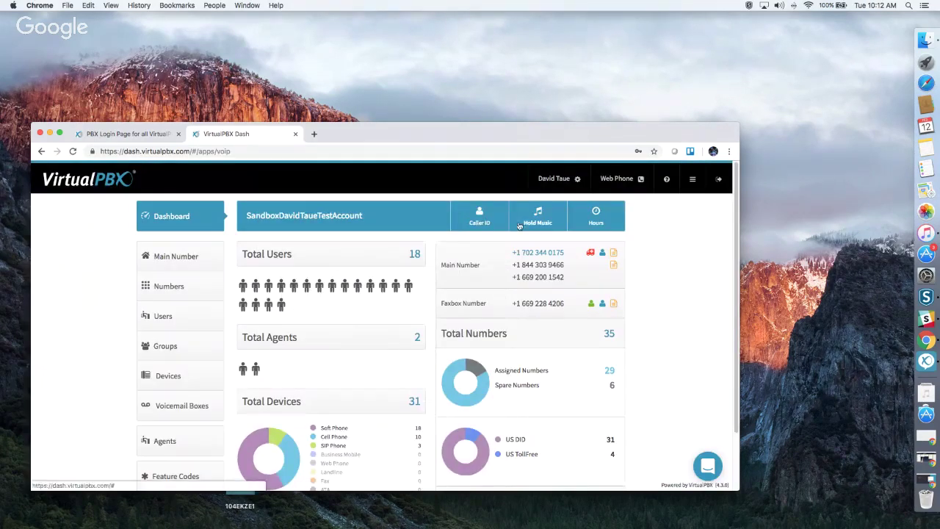
# Check the Music-On-Hold file, close it unsaved, and go to the Main Number page.
pyautogui.click(527, 225)
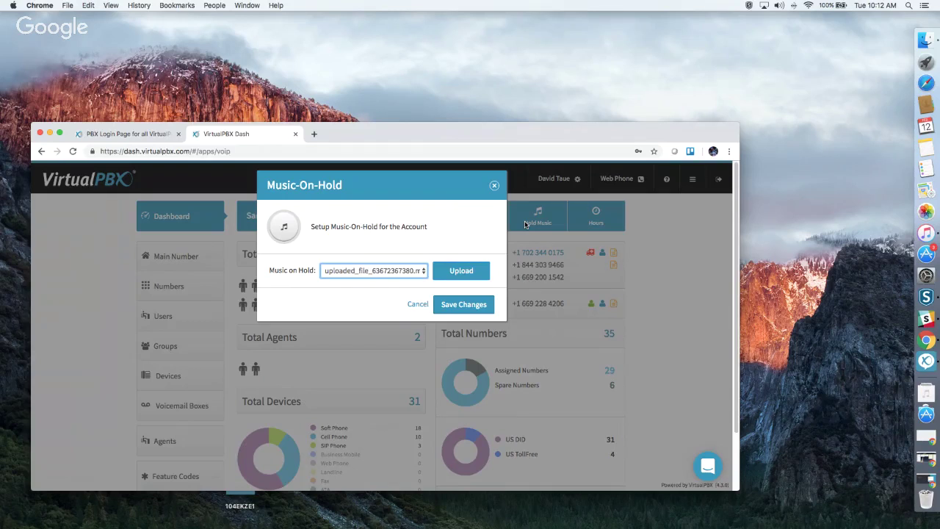
pyautogui.click(494, 188)
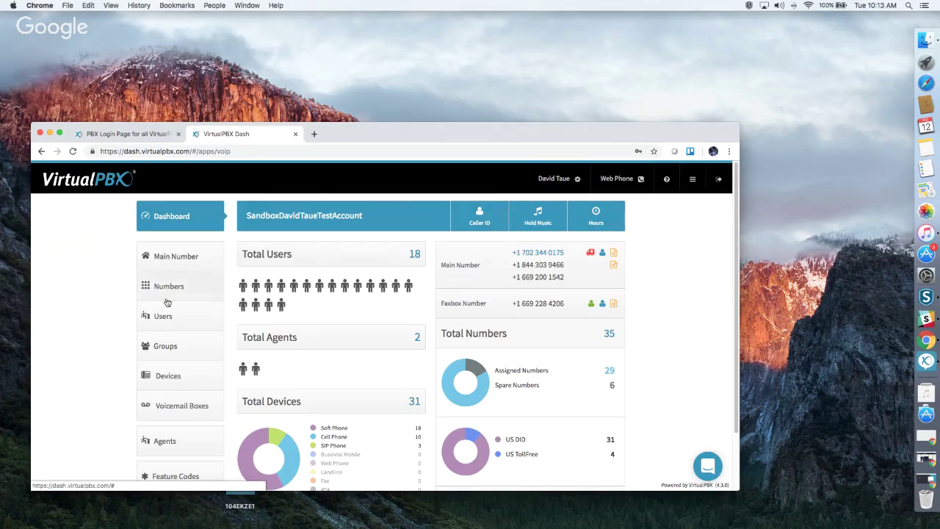
pyautogui.click(195, 262)
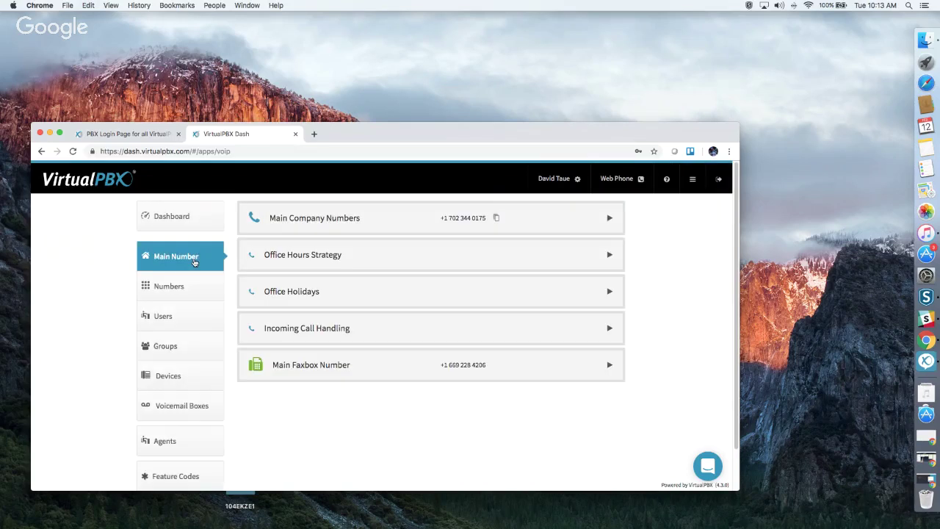
pyautogui.click(565, 217)
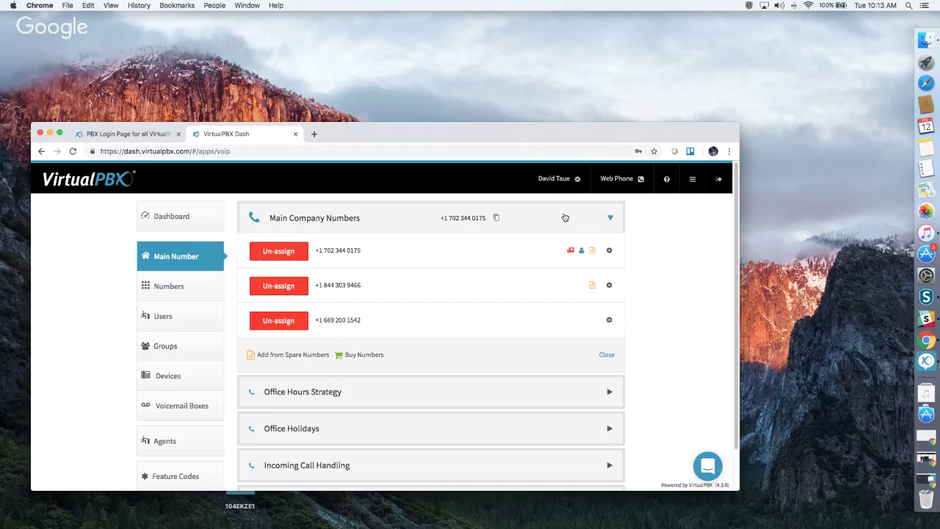
pyautogui.click(612, 286)
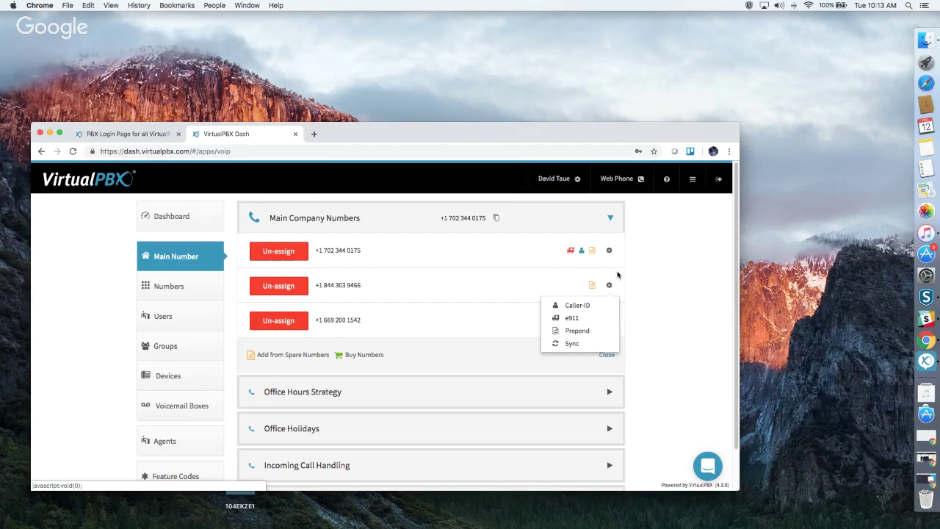
pyautogui.click(610, 288)
pyautogui.click(610, 288)
pyautogui.click(583, 328)
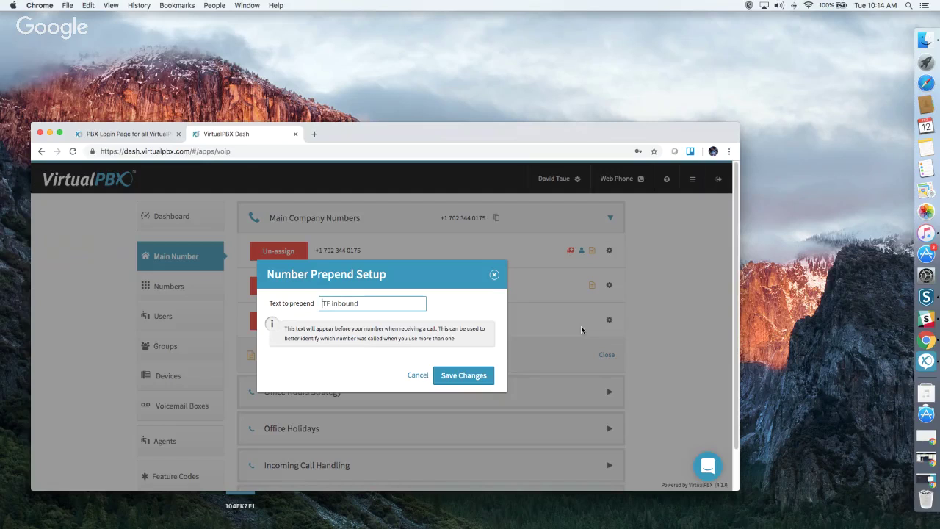
pyautogui.click(495, 275)
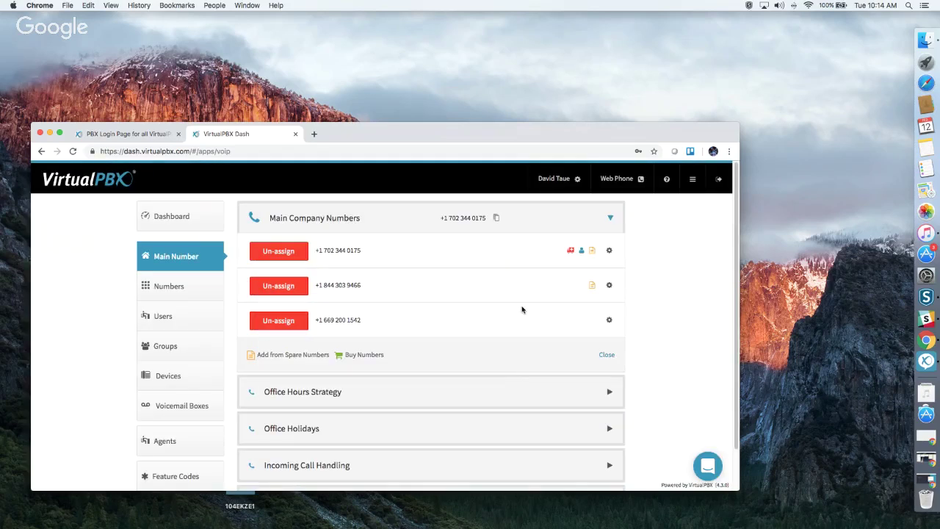
pyautogui.scroll(-2, 522, 309)
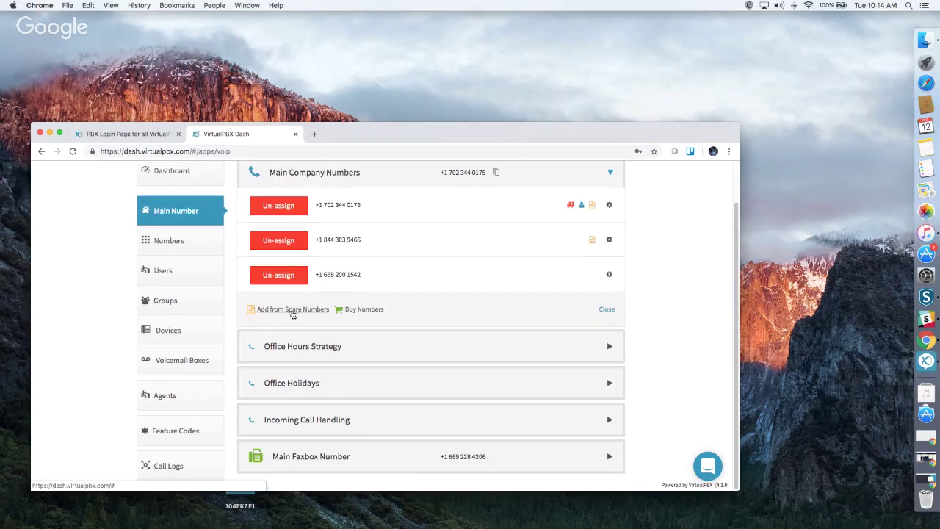
pyautogui.click(366, 312)
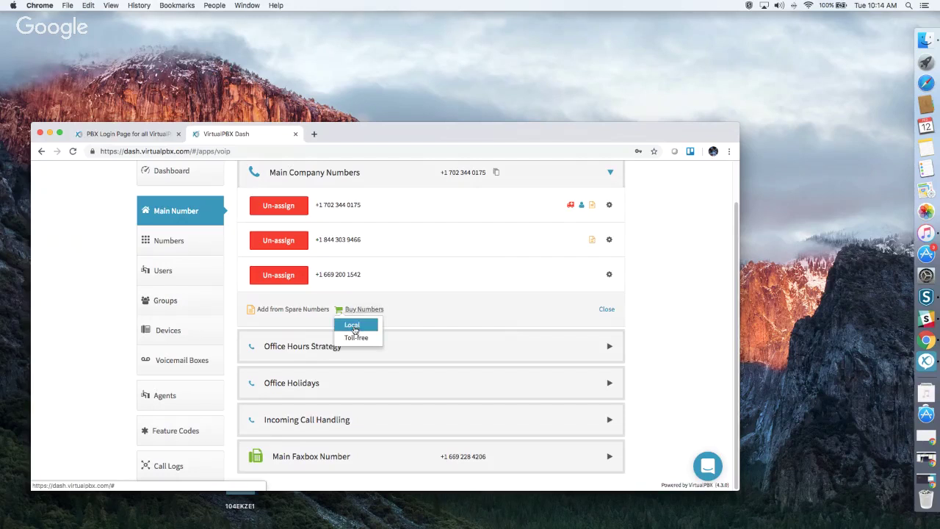
pyautogui.click(353, 324)
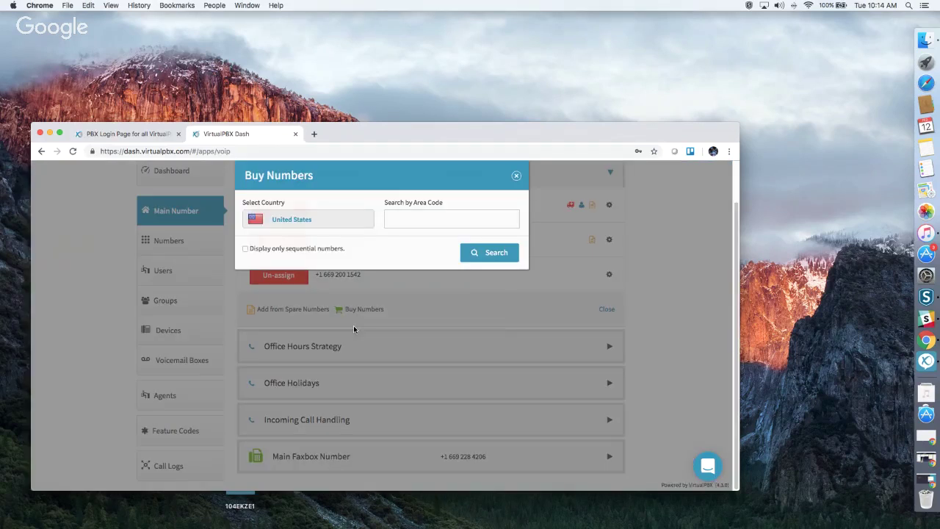
pyautogui.click(414, 223)
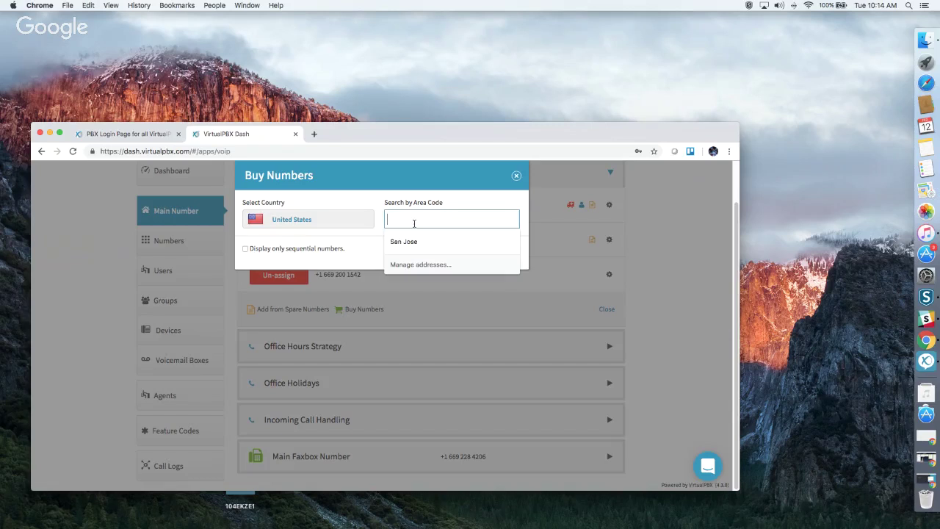
pyautogui.write('703')
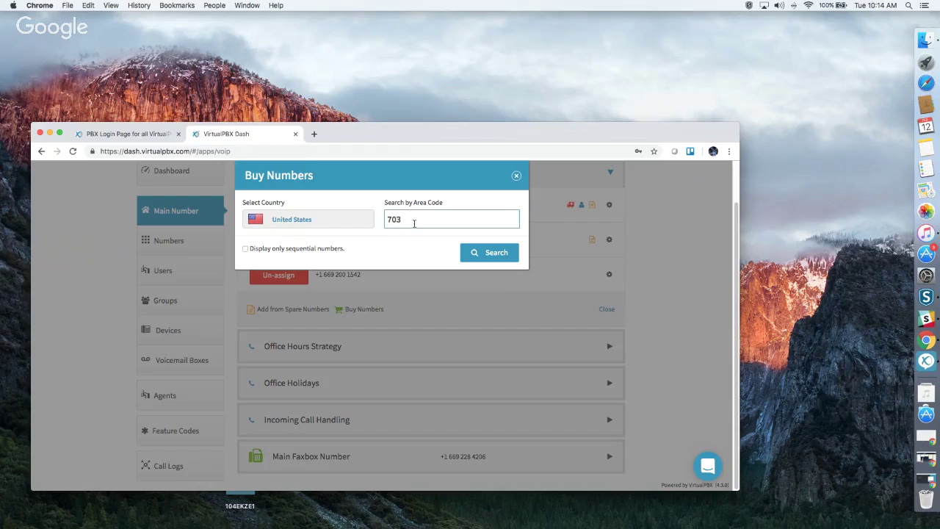
pyautogui.click(483, 251)
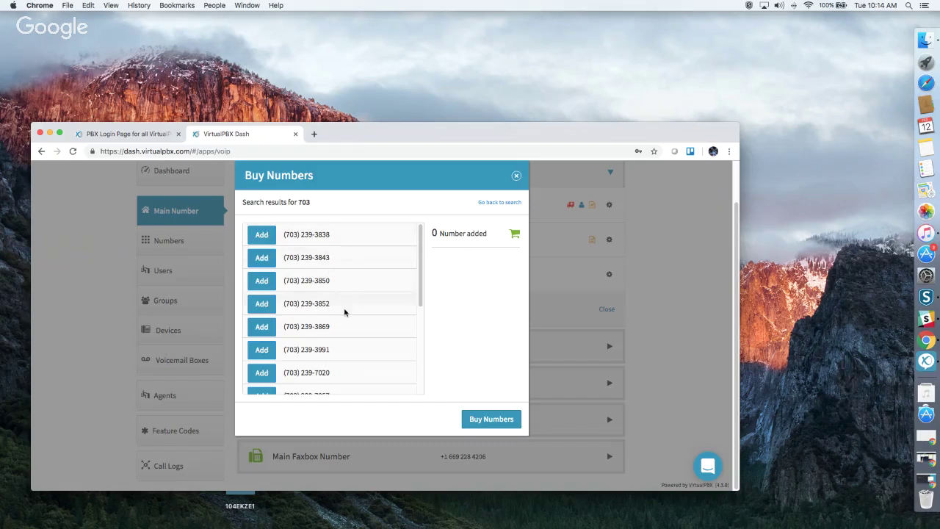
pyautogui.click(263, 235)
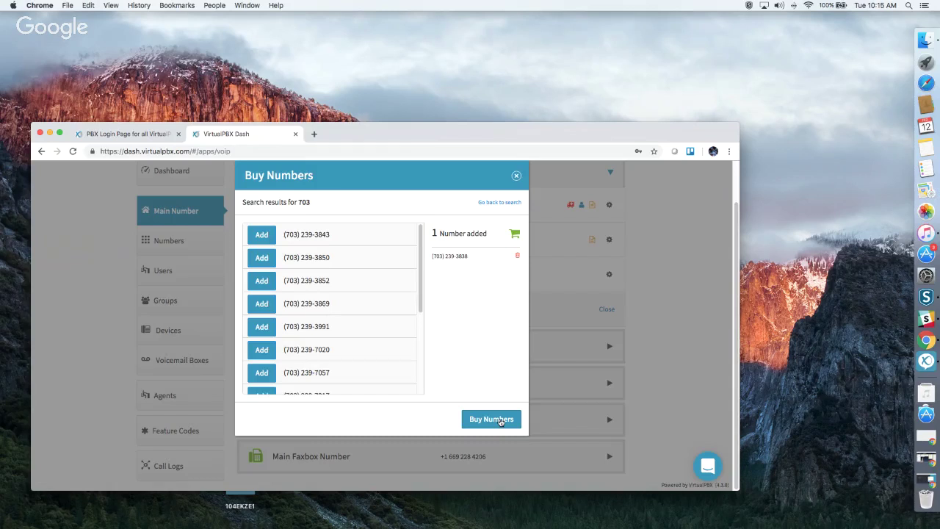
# Close the Buy Numbers dialog without purchasing and bring back the Local/Toll-free choice.
pyautogui.click(517, 174)
pyautogui.click(364, 310)
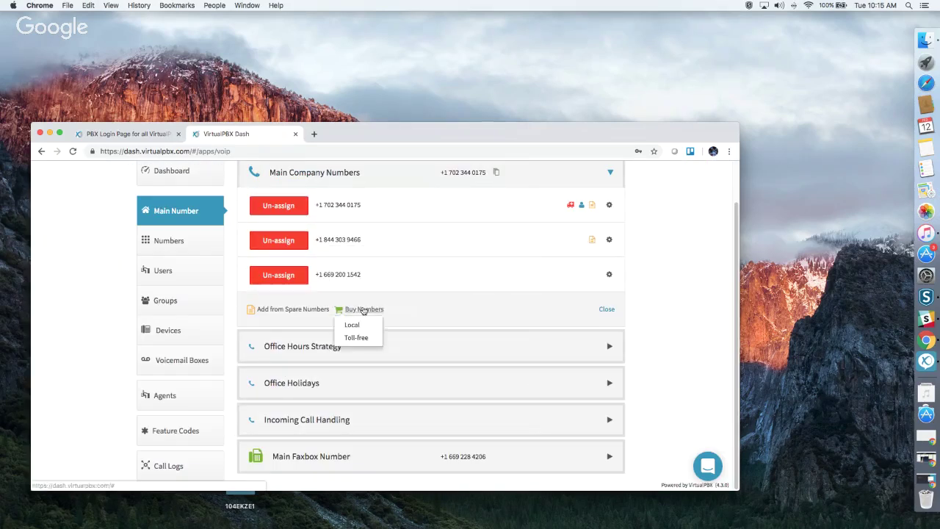
# Search toll-free numbers with the 86* and then 80* prefixes, closing the dialog without buying.
pyautogui.click(372, 338)
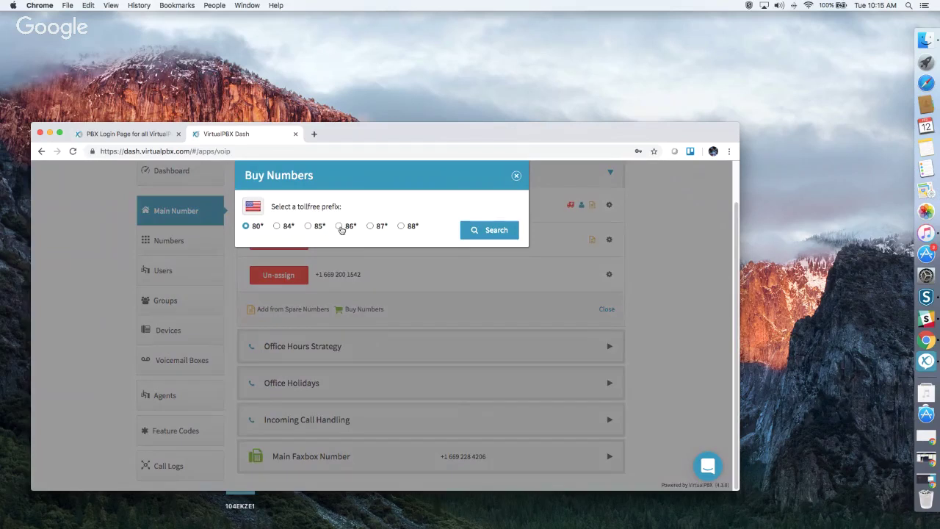
pyautogui.click(339, 227)
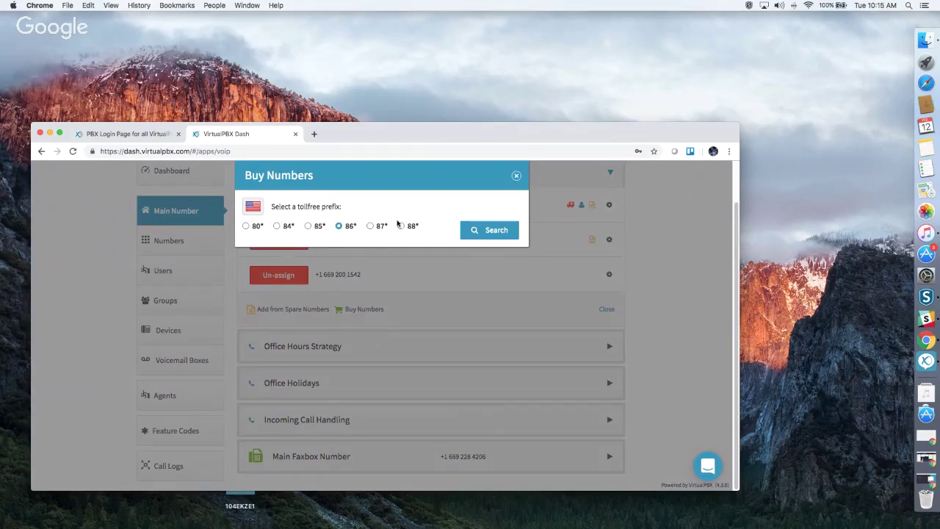
pyautogui.click(497, 231)
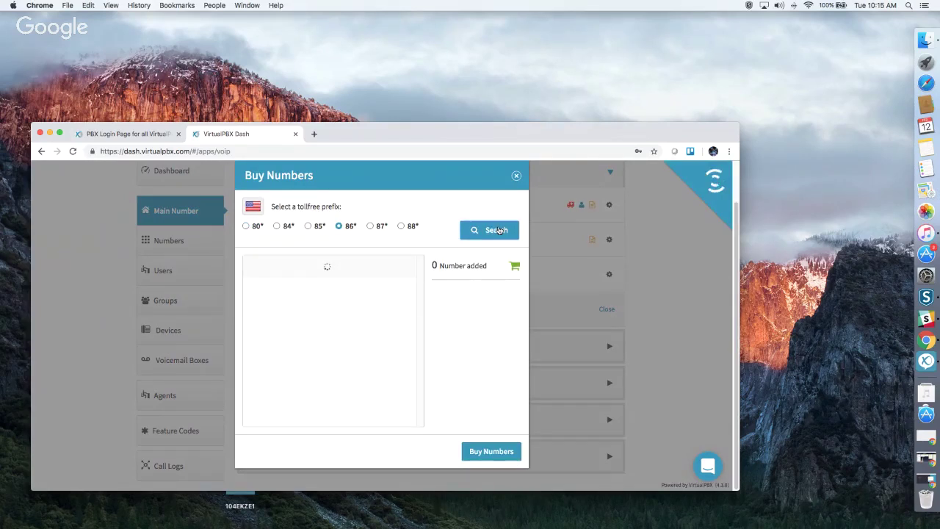
pyautogui.scroll(-5, 350, 337)
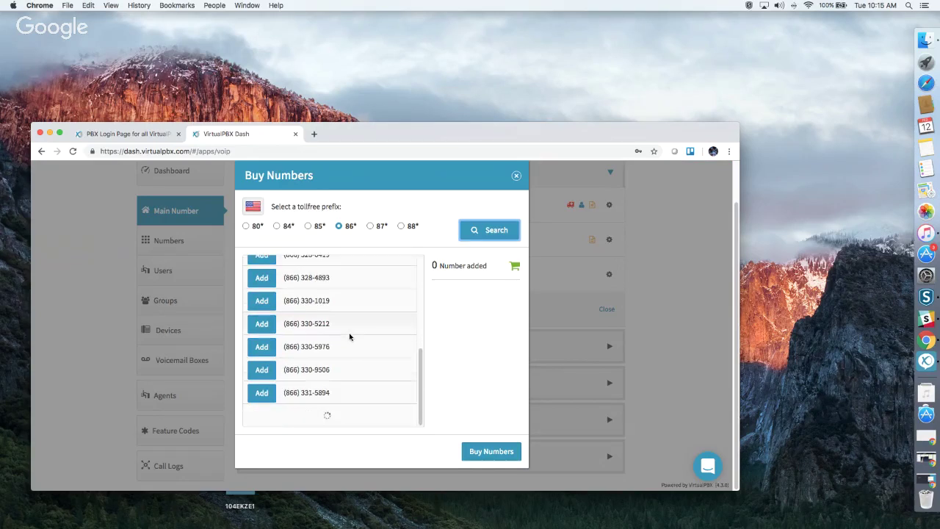
pyautogui.scroll(-5, 350, 336)
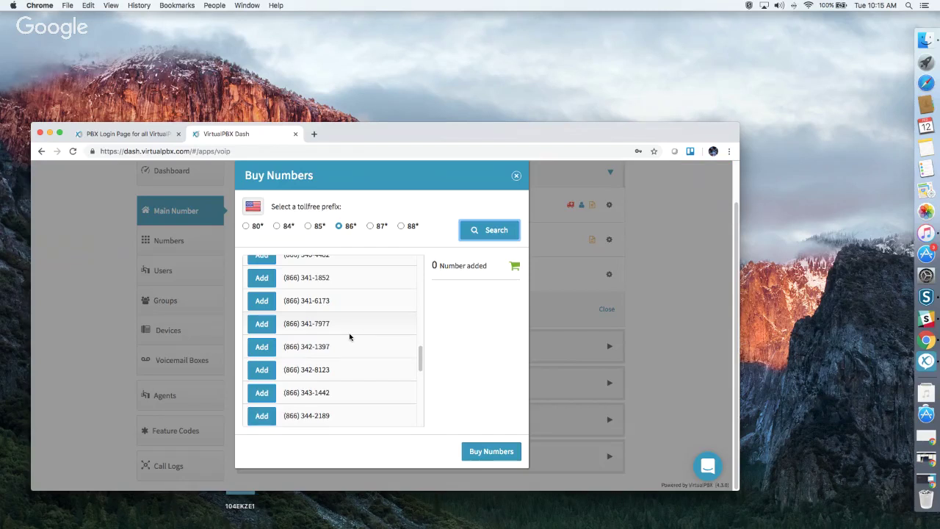
pyautogui.click(246, 226)
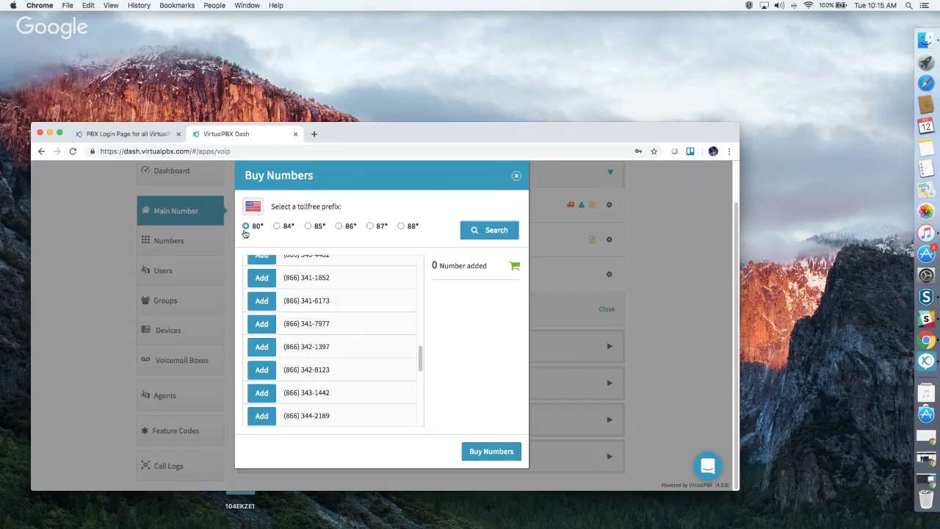
pyautogui.click(462, 230)
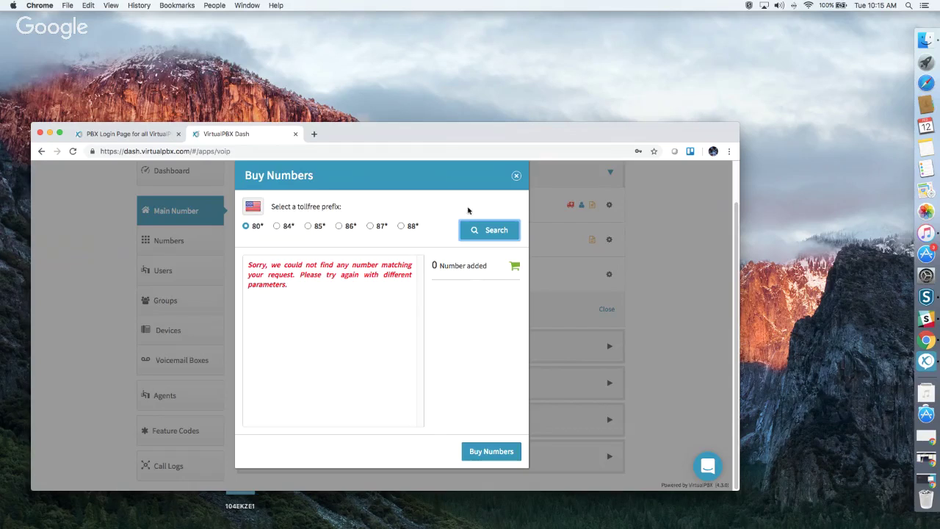
pyautogui.click(516, 176)
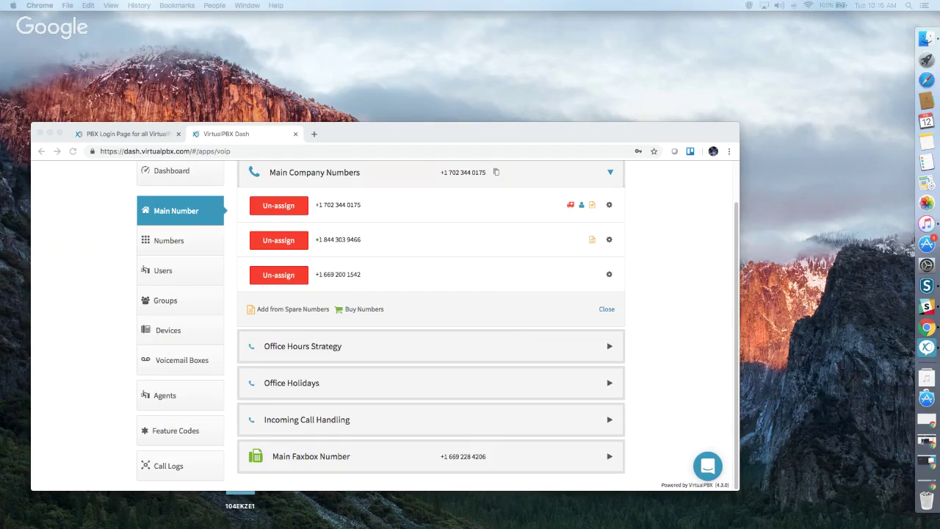
# Collapse the Main Company Numbers section and expand Office Hours Strategy.
pyautogui.click(654, 311)
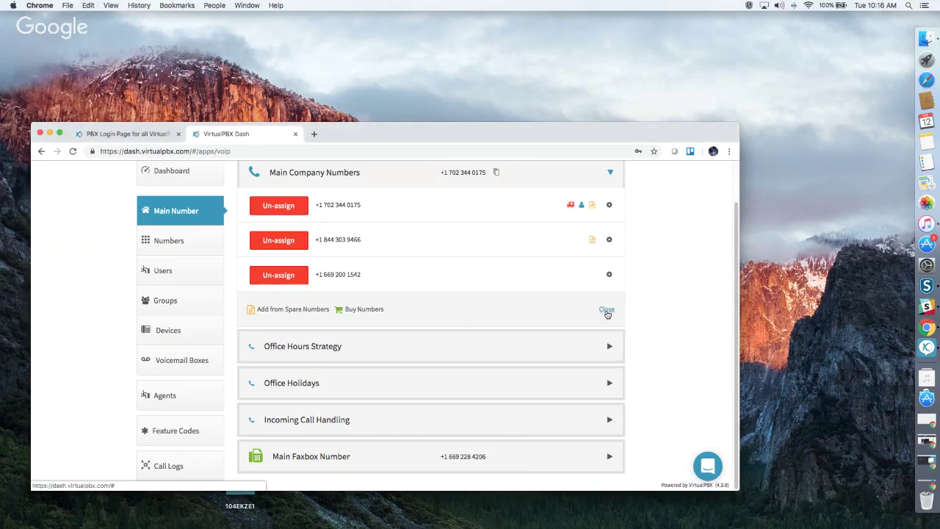
pyautogui.click(606, 310)
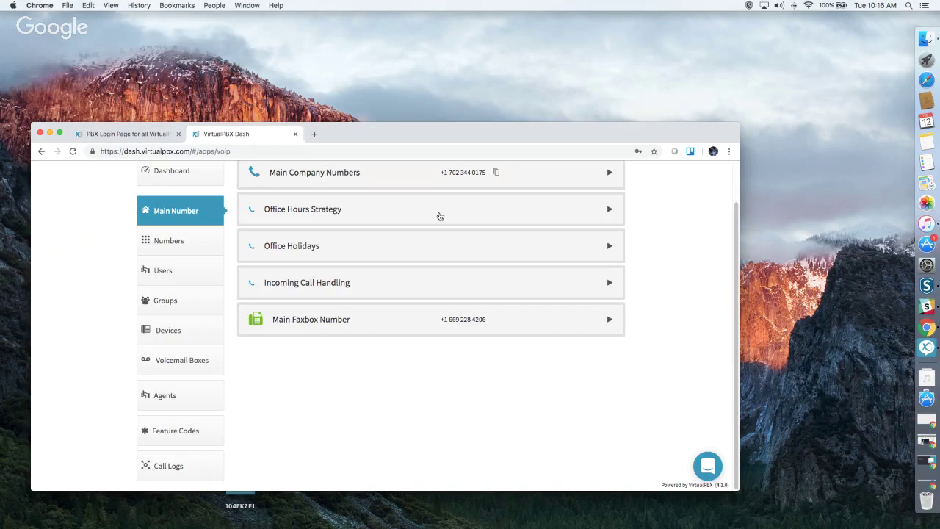
pyautogui.scroll(1, 454, 261)
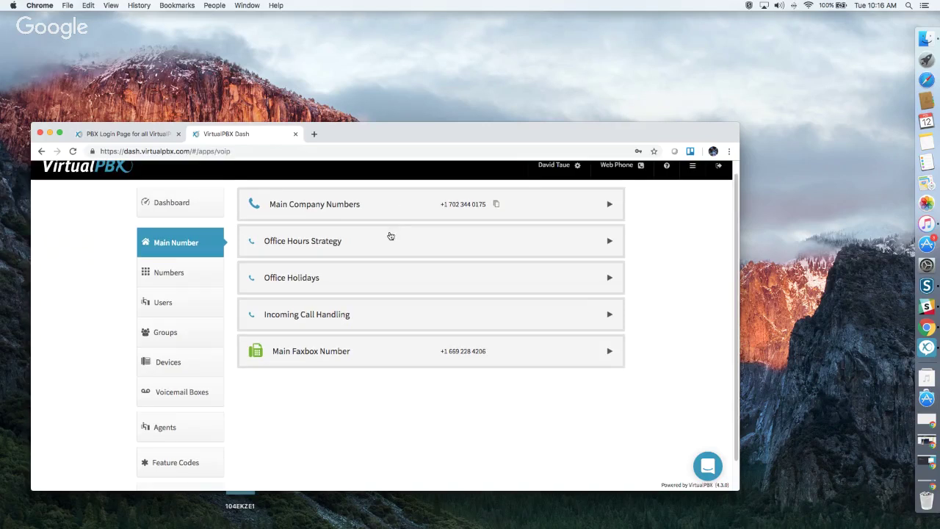
pyautogui.click(357, 241)
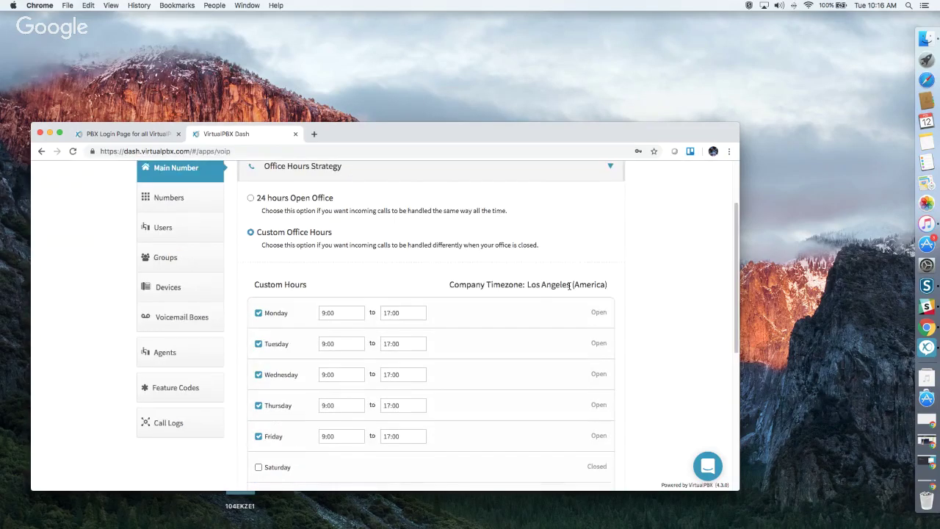
# Review custom hours Mon–Fri 9:00–17:00 with 12:00–13:00 lunch, then save changes.
pyautogui.scroll(2, 570, 287)
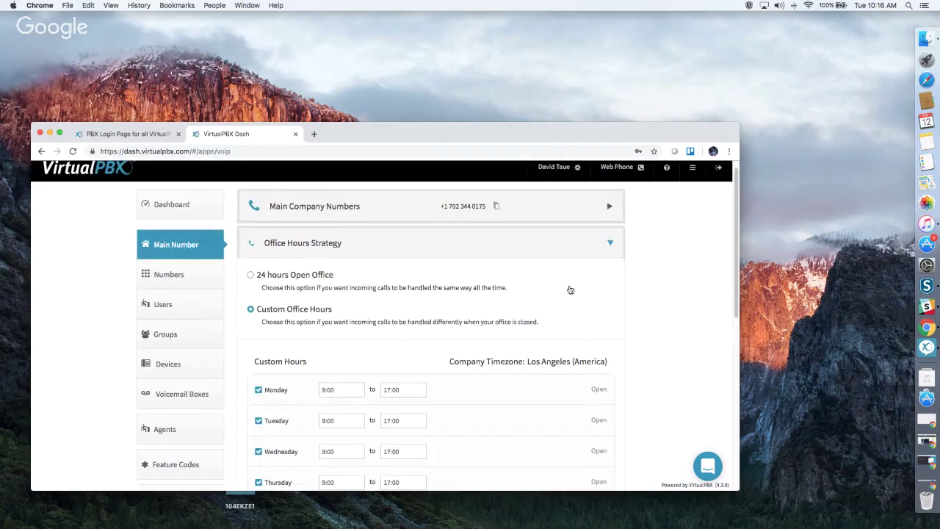
pyautogui.scroll(-2, 570, 289)
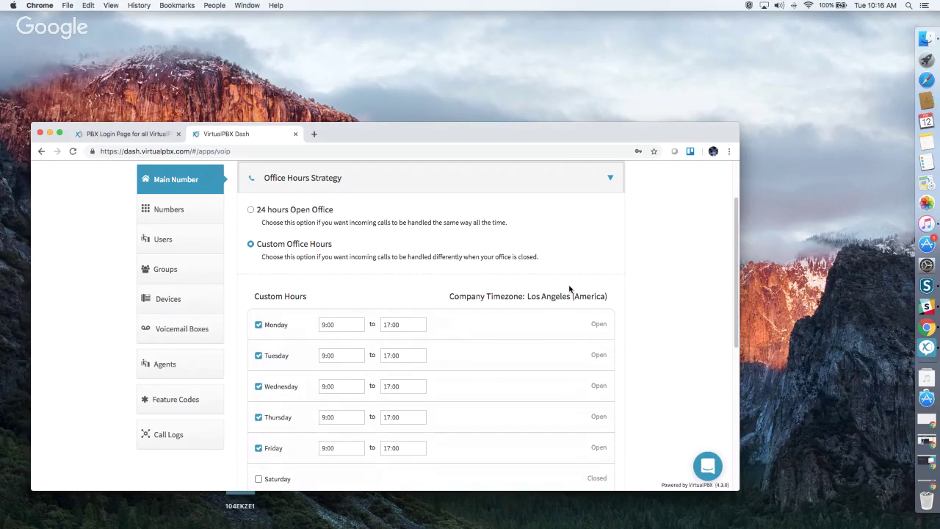
pyautogui.scroll(-3, 346, 335)
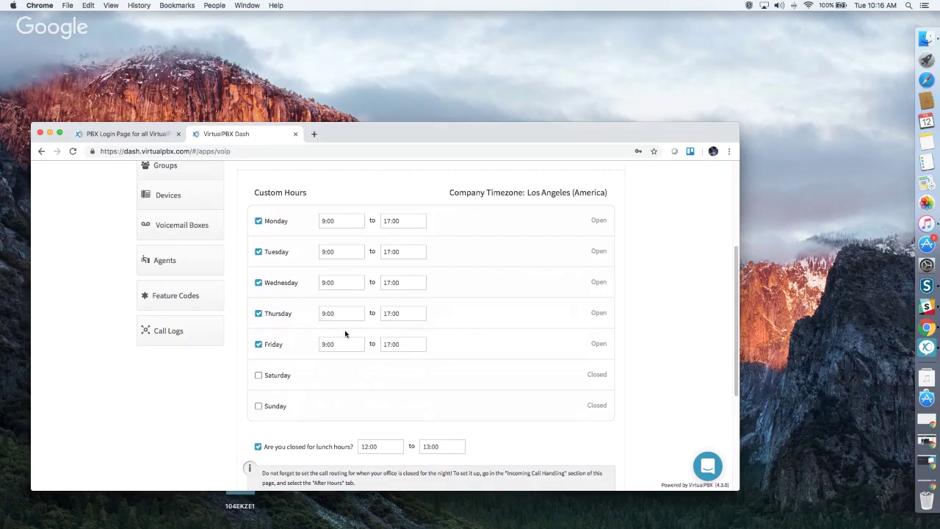
pyautogui.scroll(-2, 345, 334)
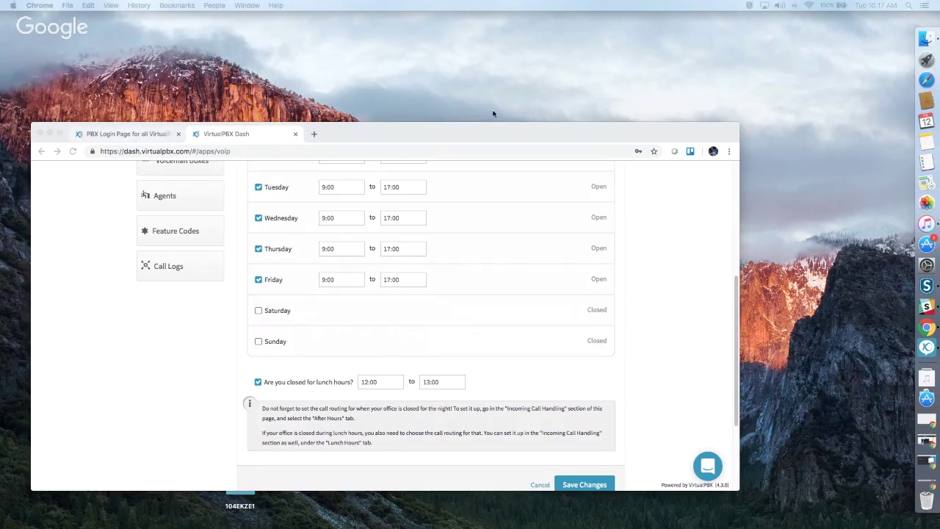
pyautogui.scroll(-3, 480, 355)
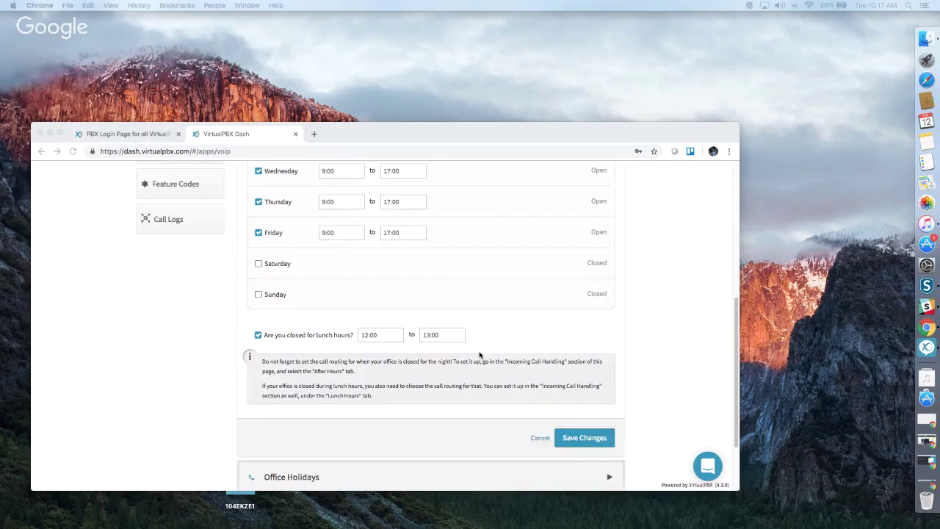
pyautogui.click(618, 392)
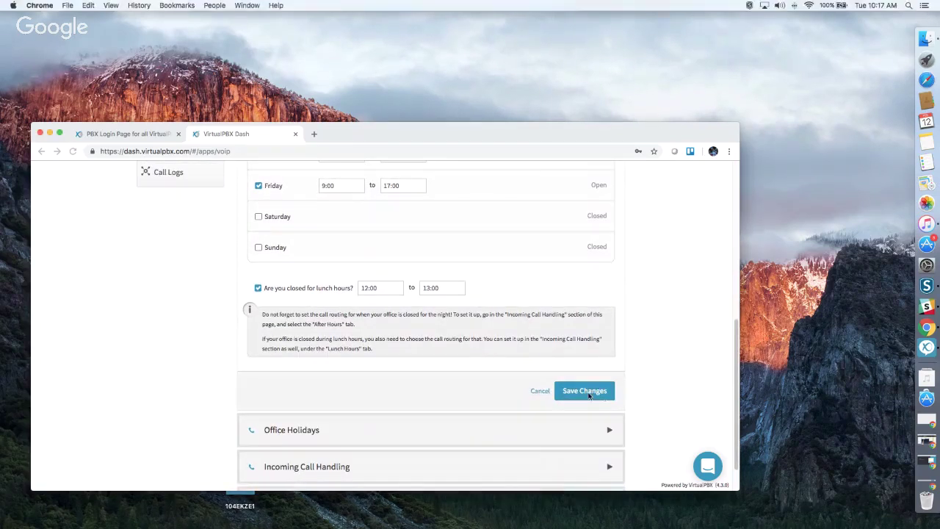
pyautogui.click(603, 390)
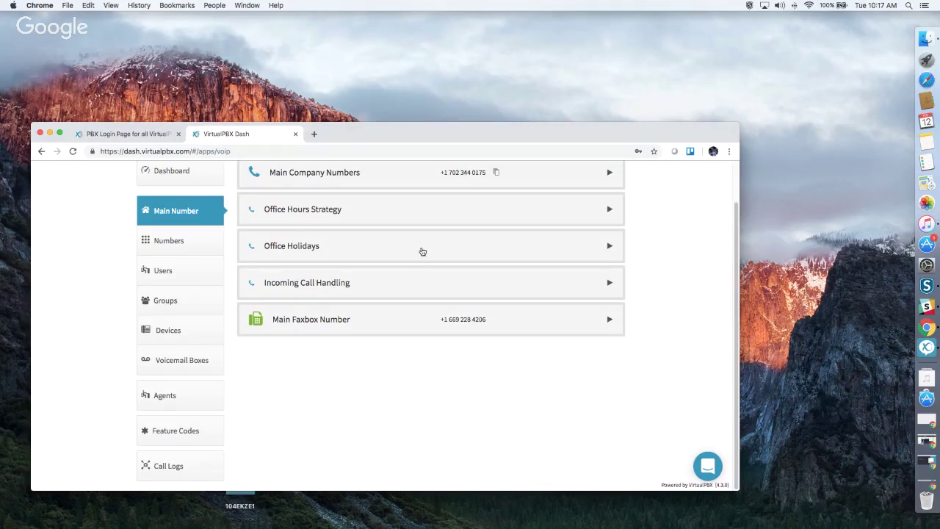
# Set President's Day to February 18 in Office Holidays, save, and reopen the holiday list.
pyautogui.click(422, 251)
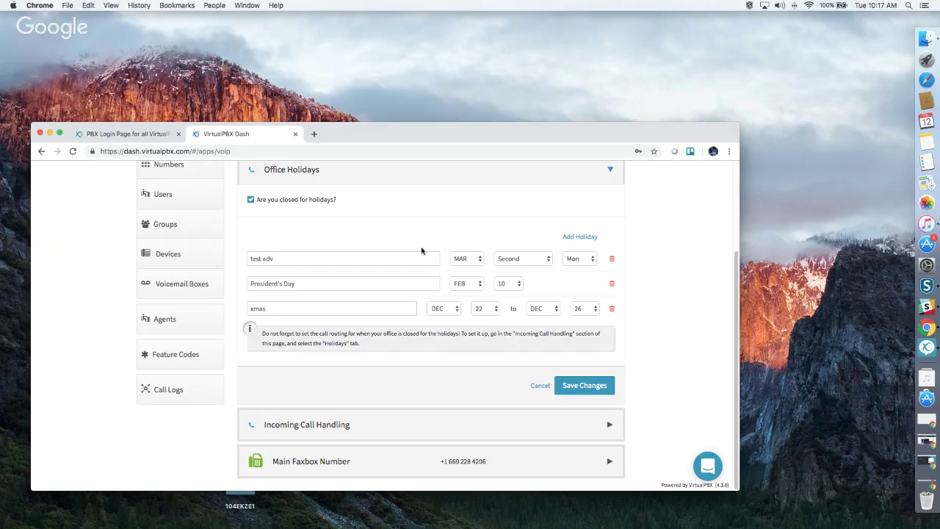
pyautogui.click(505, 285)
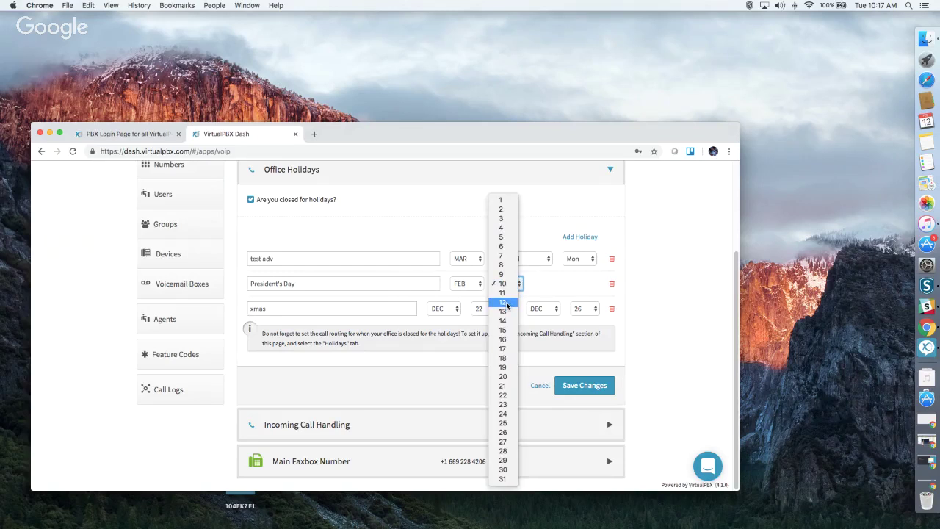
pyautogui.click(503, 358)
pyautogui.click(585, 387)
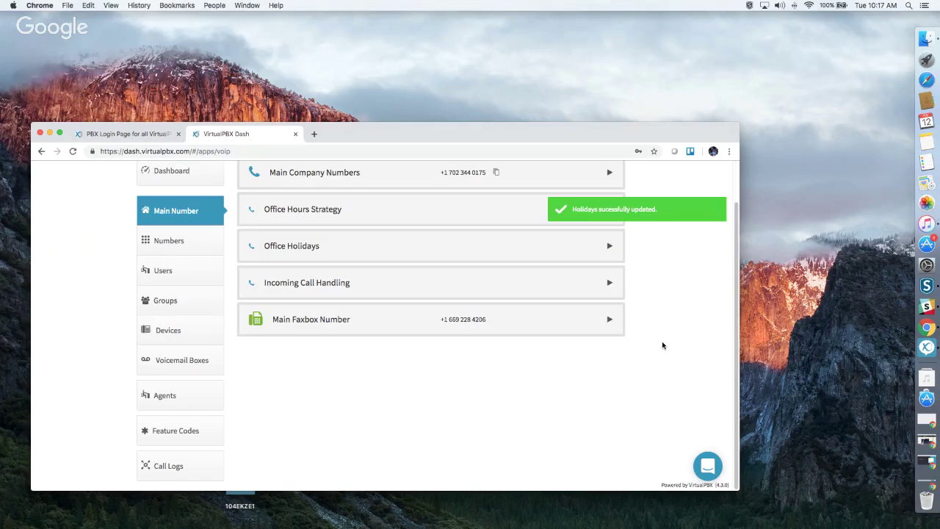
pyautogui.click(546, 249)
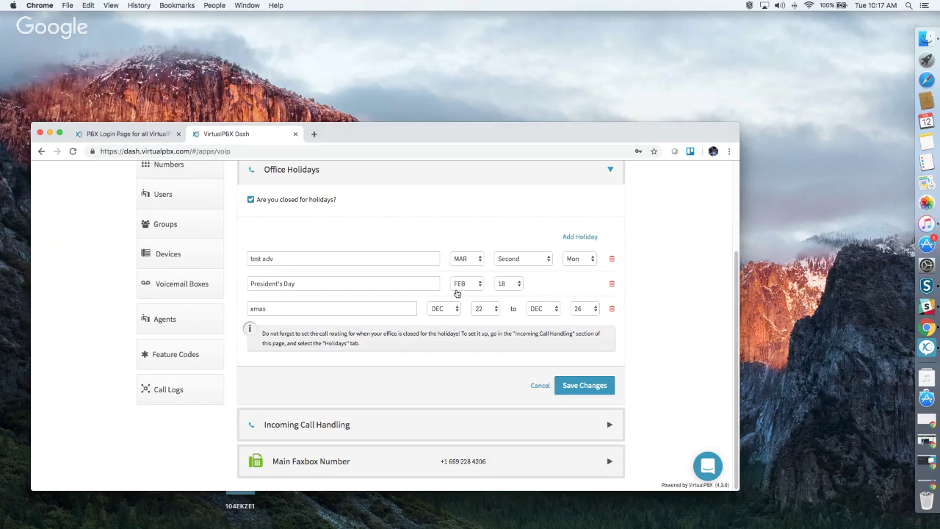
# Look over the test adv, President's Day and xmas rows and Add Holiday types, then save.
pyautogui.click(308, 261)
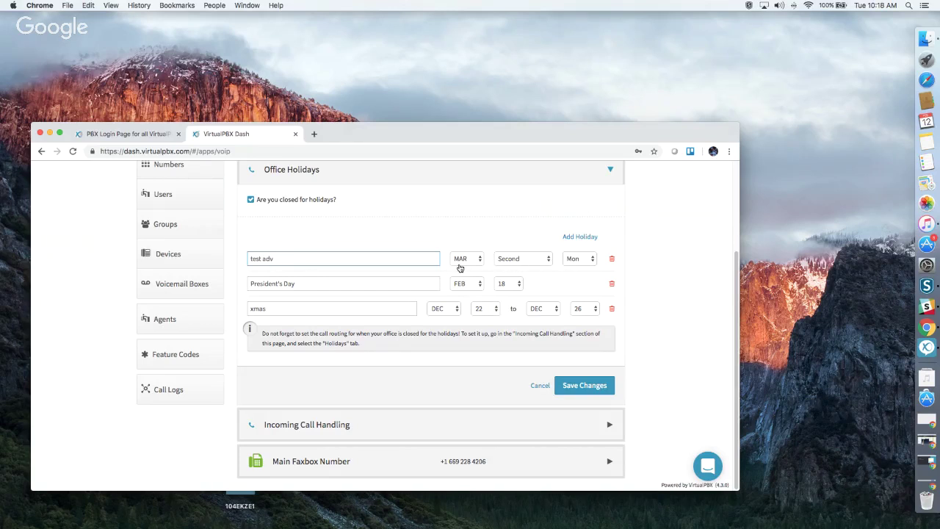
pyautogui.click(590, 238)
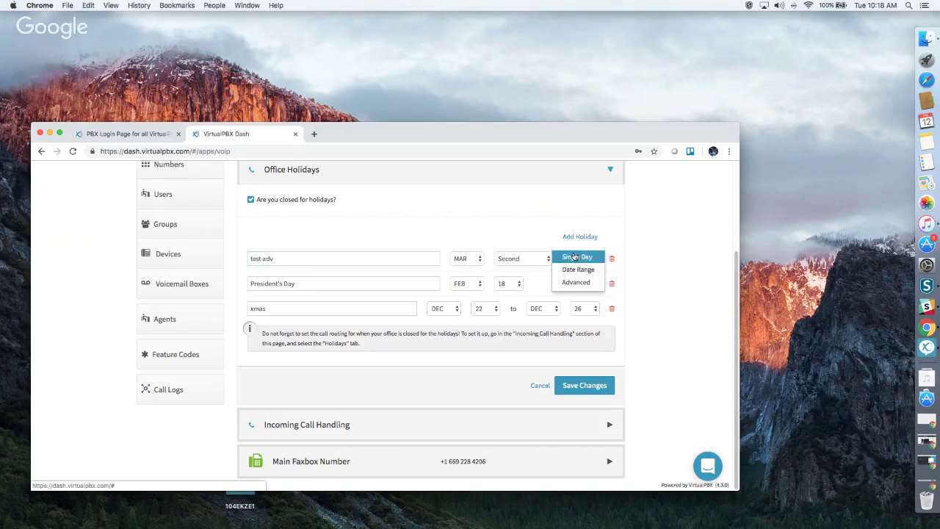
pyautogui.click(655, 266)
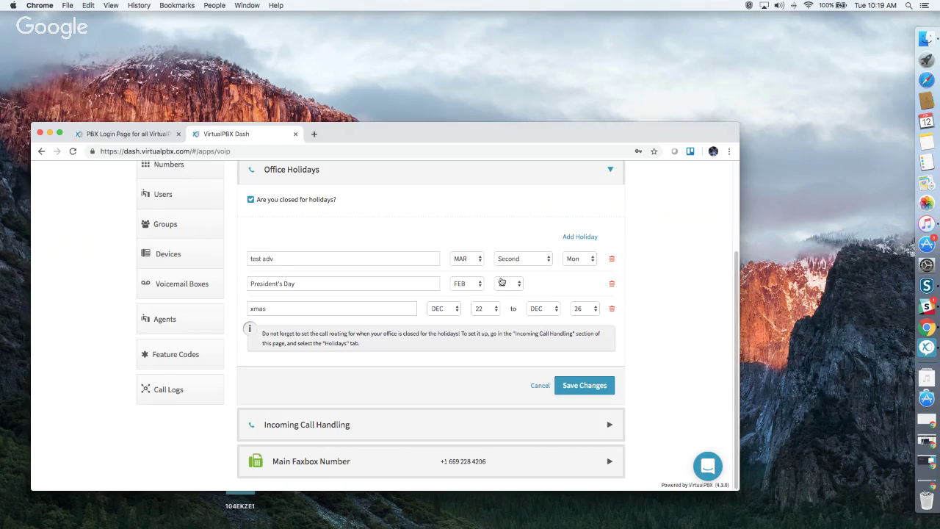
pyautogui.click(584, 386)
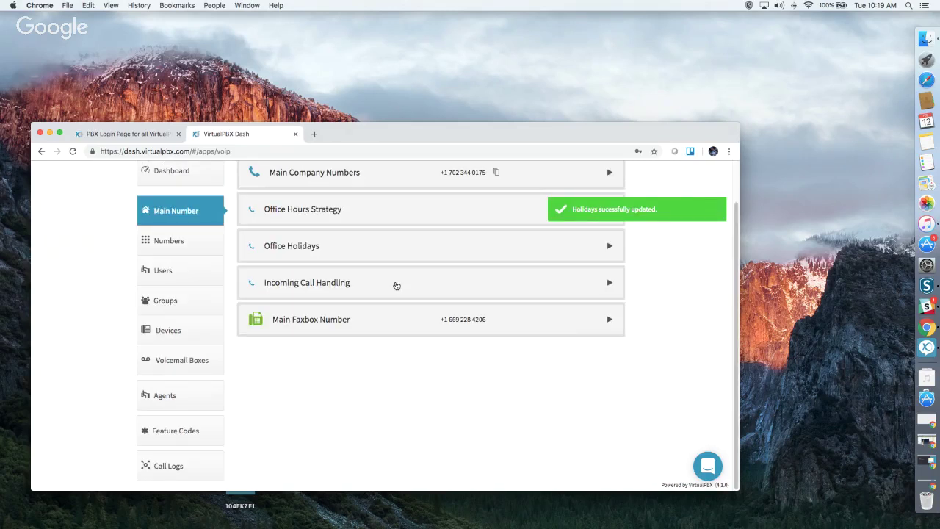
# Check call routing on the Open Hours, Lunch, After Hours and Holidays tabs, then open Virtual Receptionist.
pyautogui.click(397, 286)
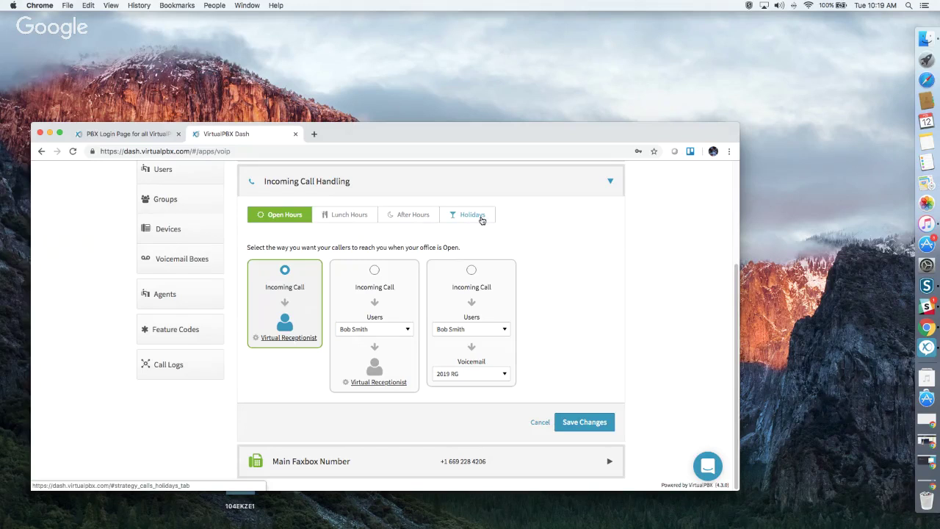
pyautogui.click(348, 215)
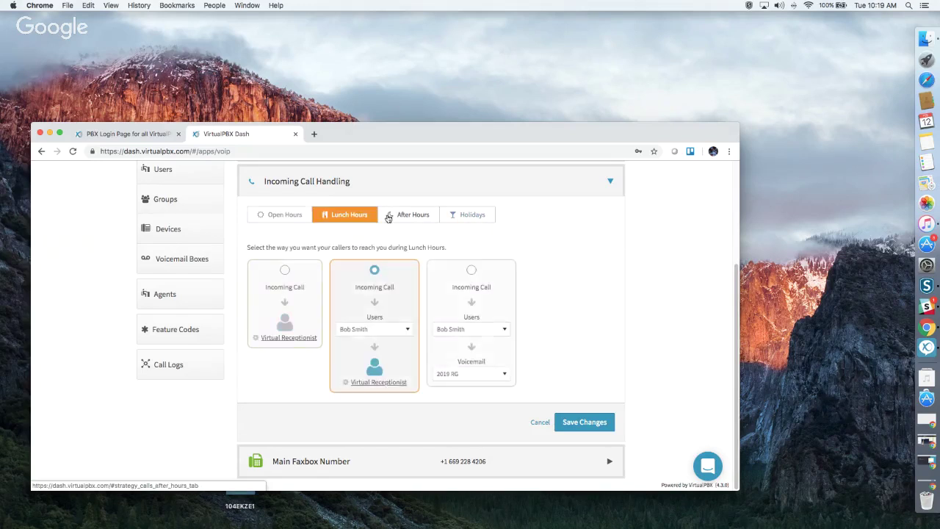
pyautogui.click(413, 215)
pyautogui.click(454, 215)
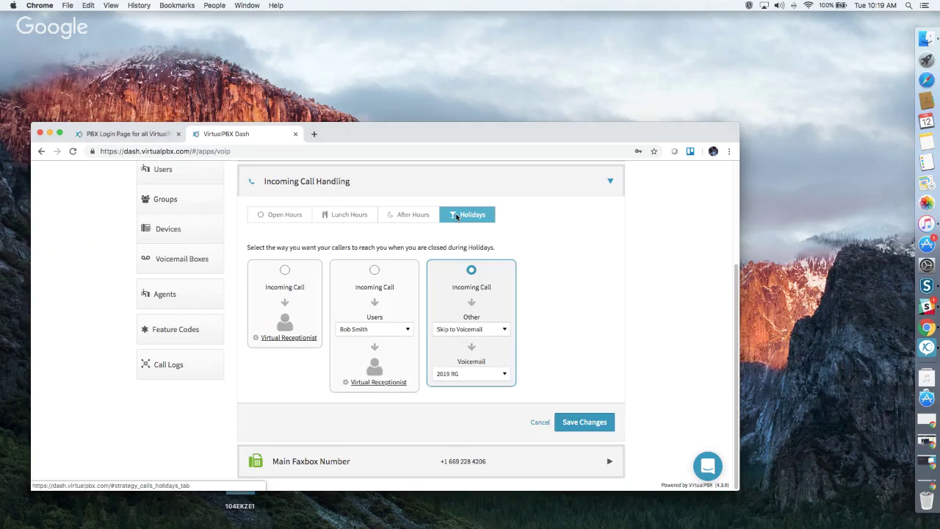
pyautogui.click(286, 215)
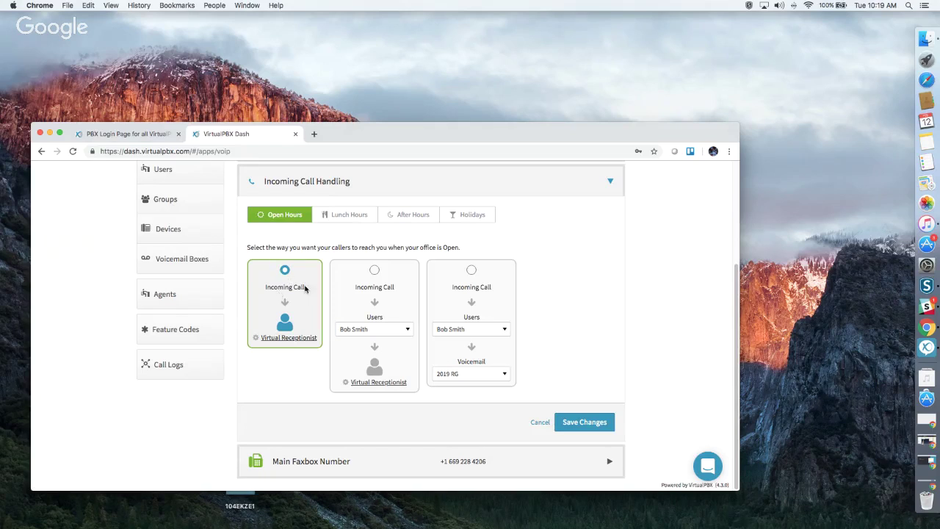
pyautogui.click(288, 338)
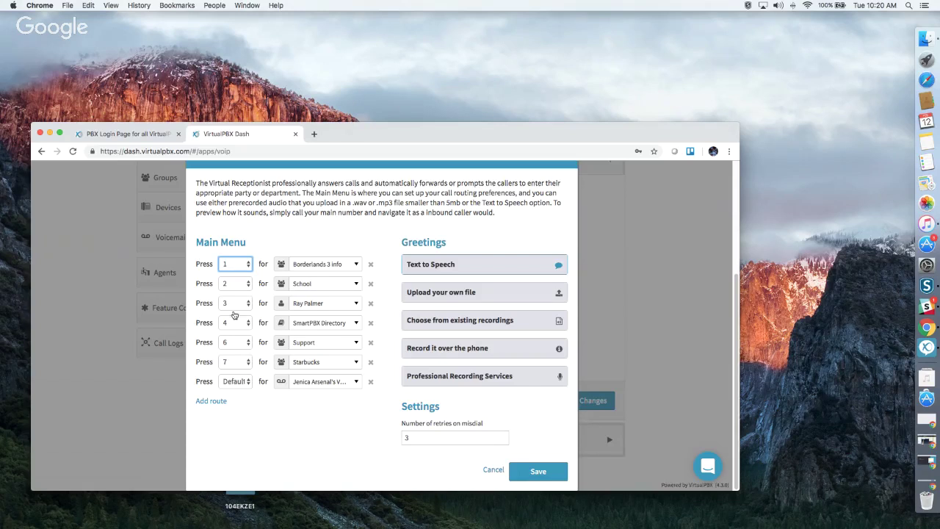
# Add a new default route to the receptionist menu, then delete it.
pyautogui.click(219, 401)
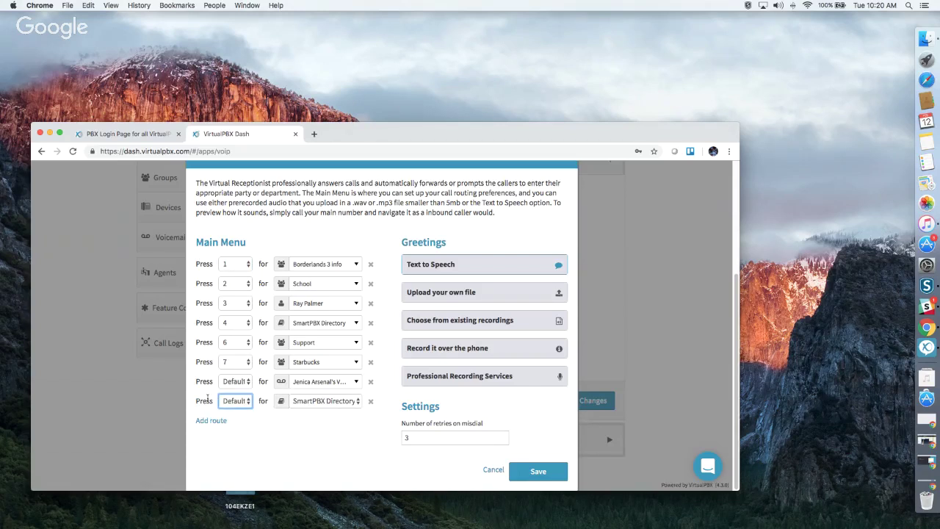
pyautogui.click(237, 402)
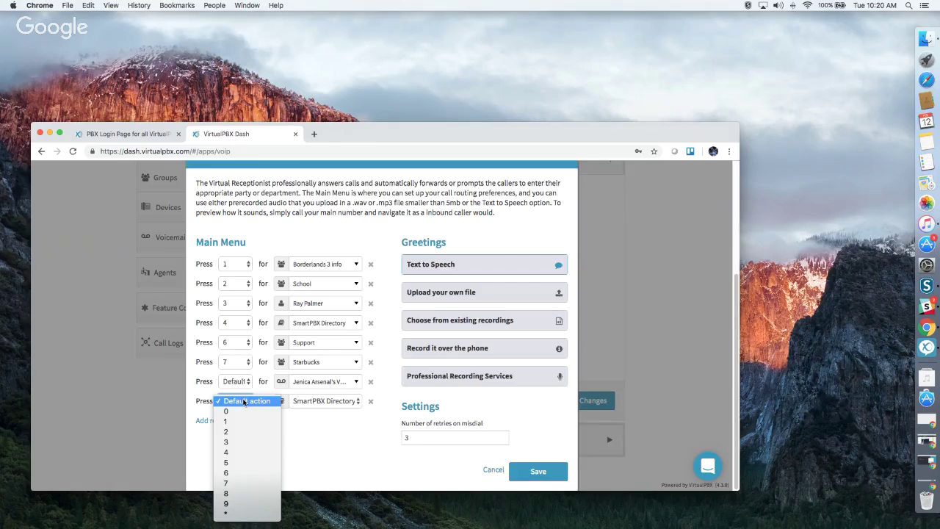
pyautogui.click(244, 402)
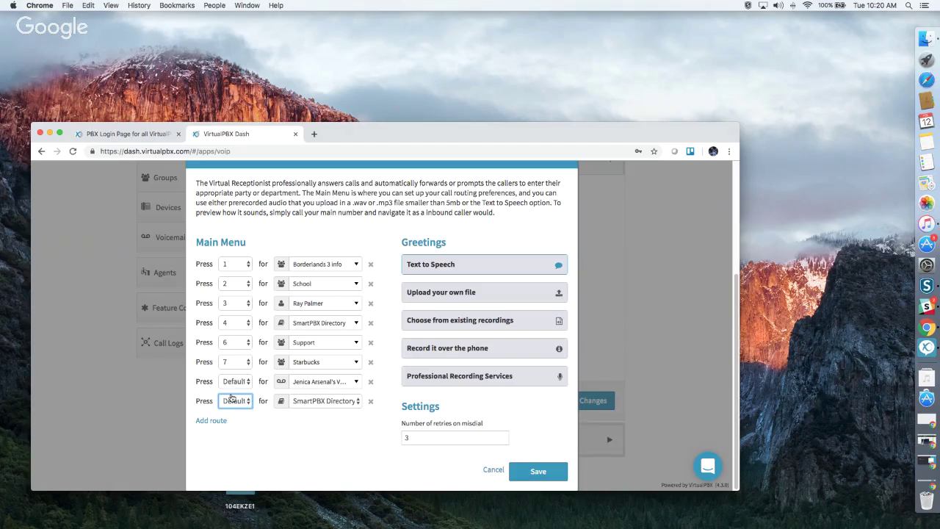
pyautogui.click(371, 403)
# Assign key 5 to the last route and send it to 2019 RG.
pyautogui.click(236, 386)
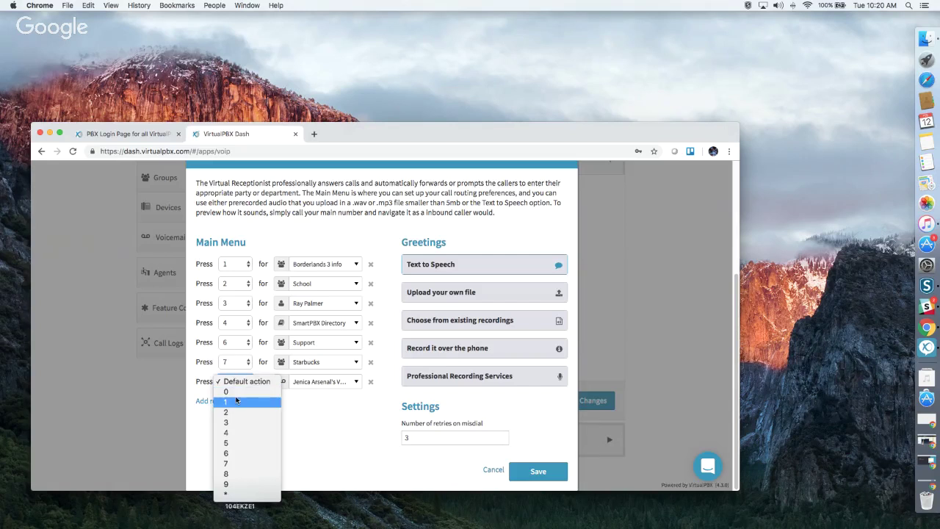
pyautogui.click(241, 442)
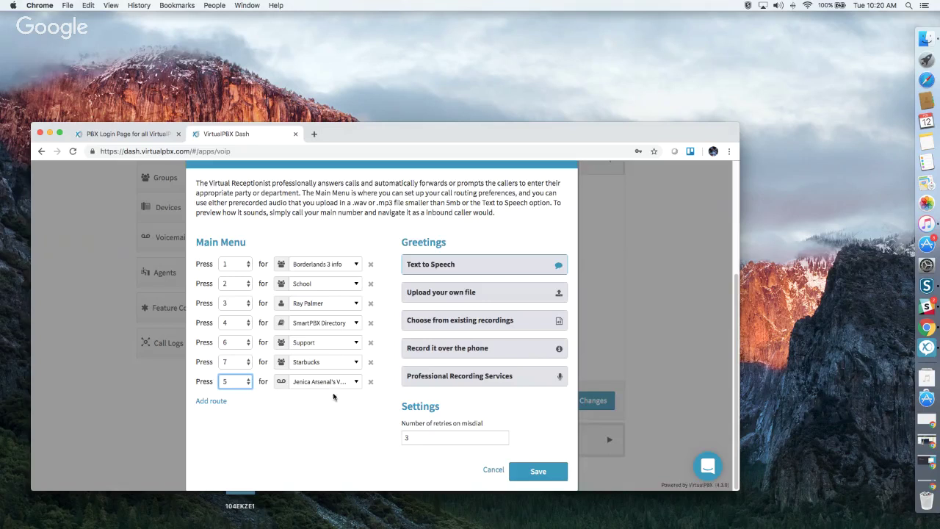
pyautogui.click(336, 382)
pyautogui.click(338, 384)
pyautogui.click(324, 350)
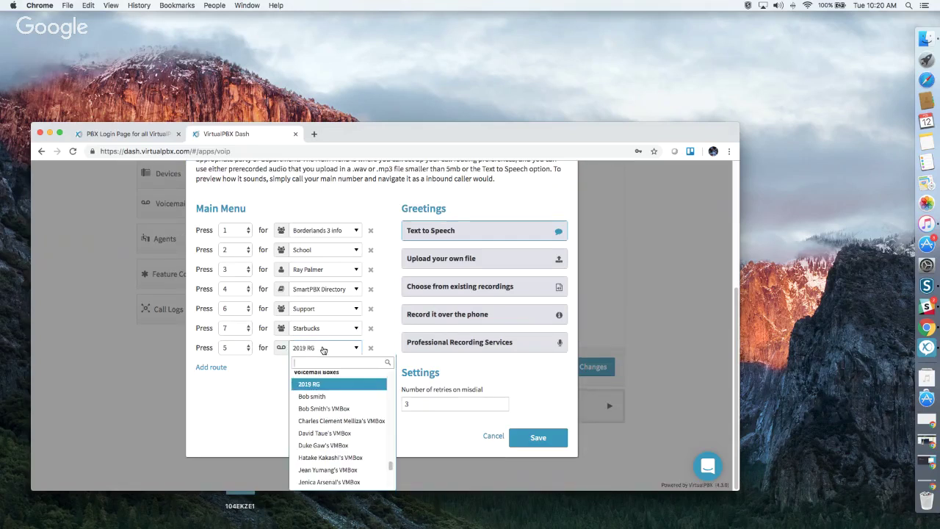
# Change the key 5 destination from 2019 RG to the Starbucks VM voicemail box.
pyautogui.scroll(5, 352, 410)
pyautogui.scroll(10, 351, 410)
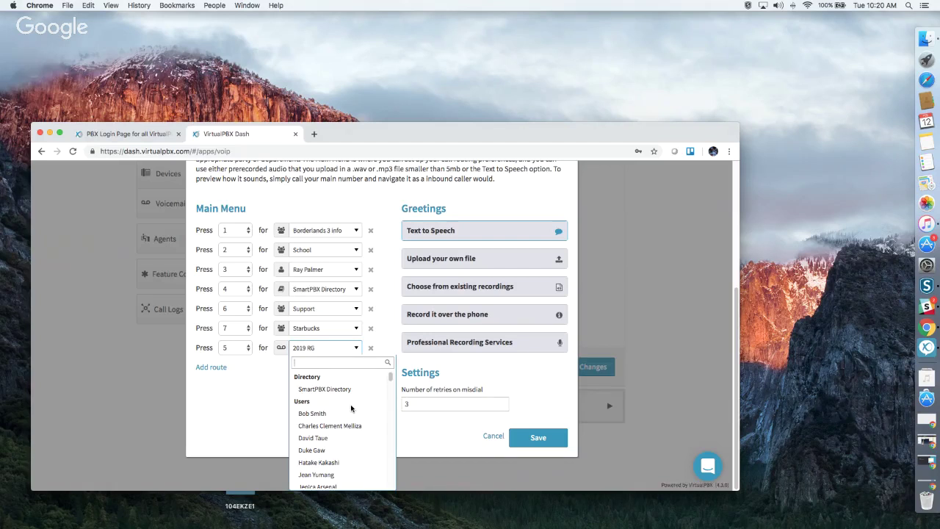
pyautogui.scroll(-5, 351, 408)
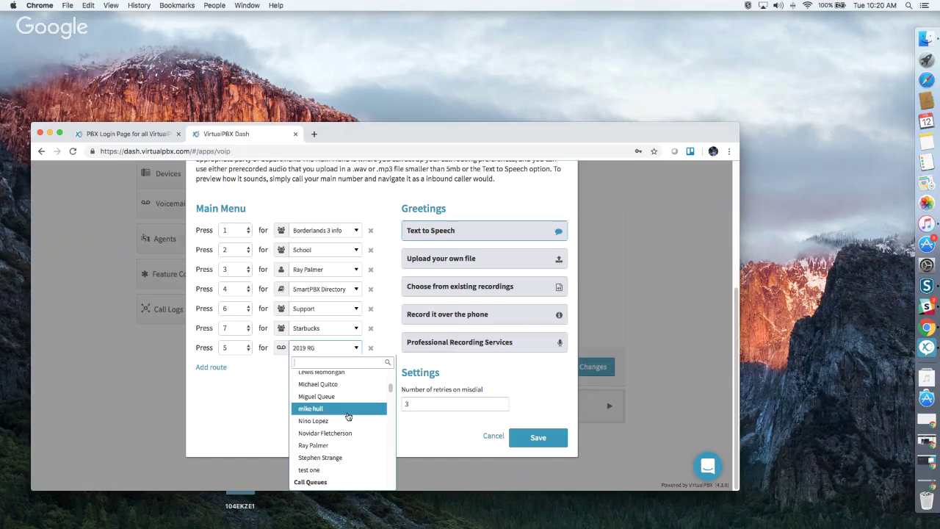
pyautogui.scroll(-3, 348, 416)
pyautogui.scroll(3, 349, 417)
pyautogui.scroll(-3, 349, 416)
pyautogui.scroll(2, 348, 417)
pyautogui.scroll(2, 349, 416)
pyautogui.scroll(-2, 348, 416)
pyautogui.scroll(-3, 349, 416)
pyautogui.scroll(2, 349, 417)
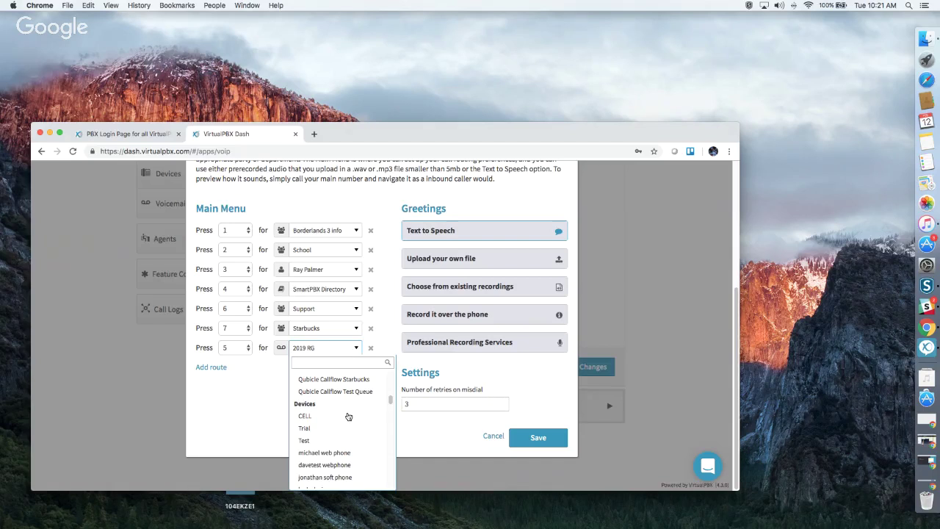
pyautogui.scroll(-3, 350, 415)
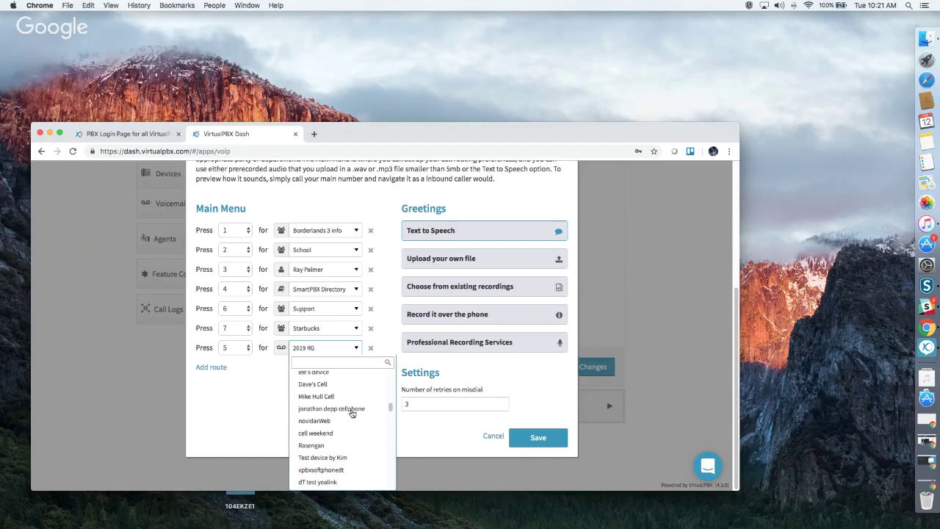
pyautogui.scroll(-5, 352, 413)
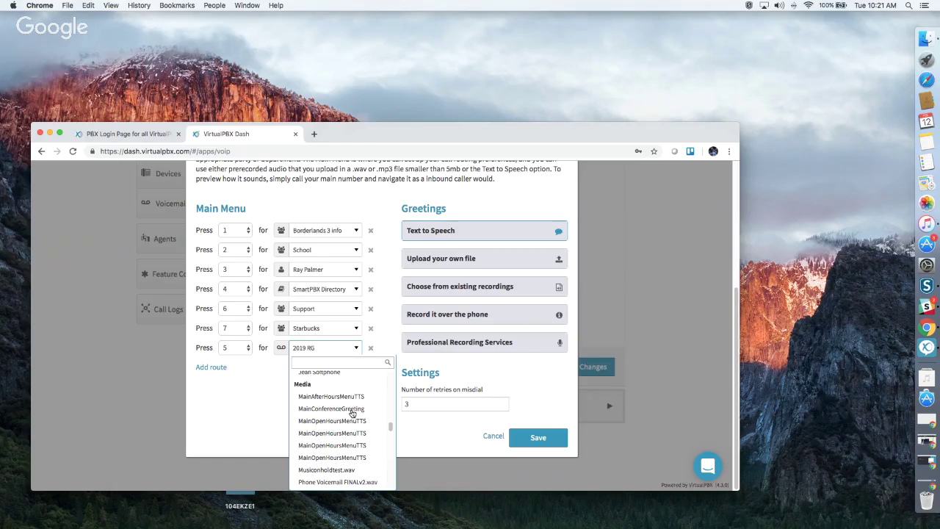
pyautogui.scroll(-2, 352, 414)
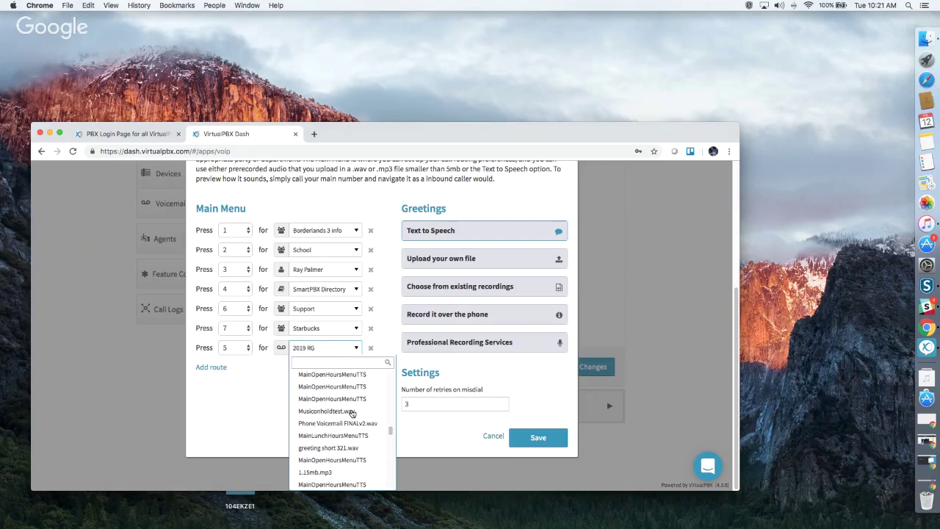
pyautogui.scroll(-8, 351, 414)
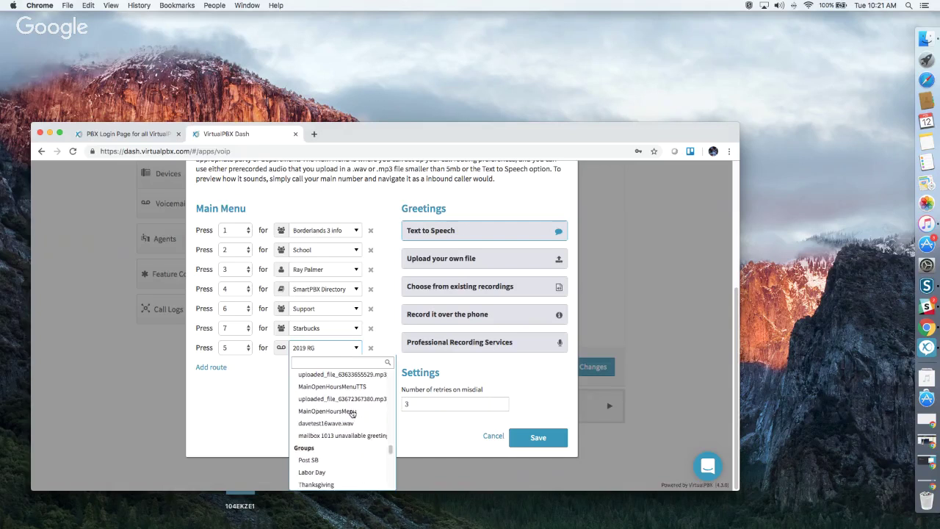
pyautogui.scroll(-2, 352, 414)
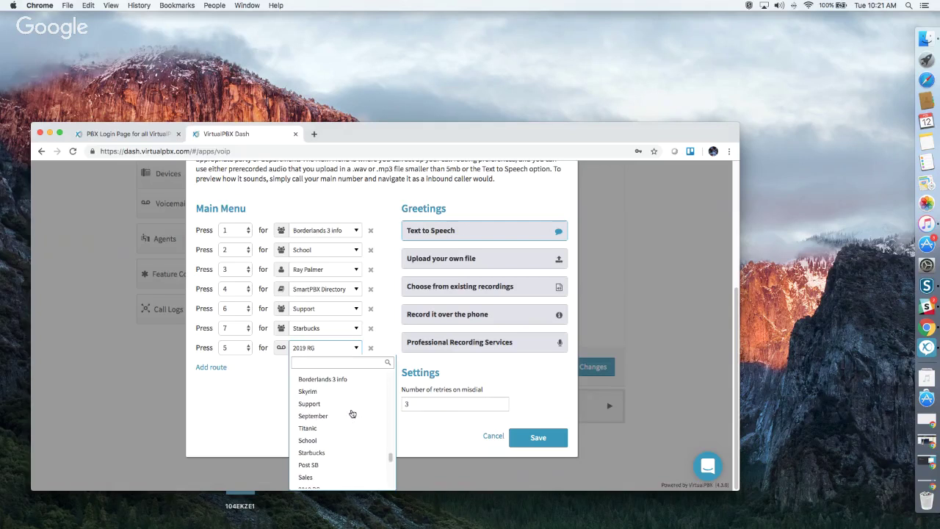
pyautogui.scroll(2, 352, 415)
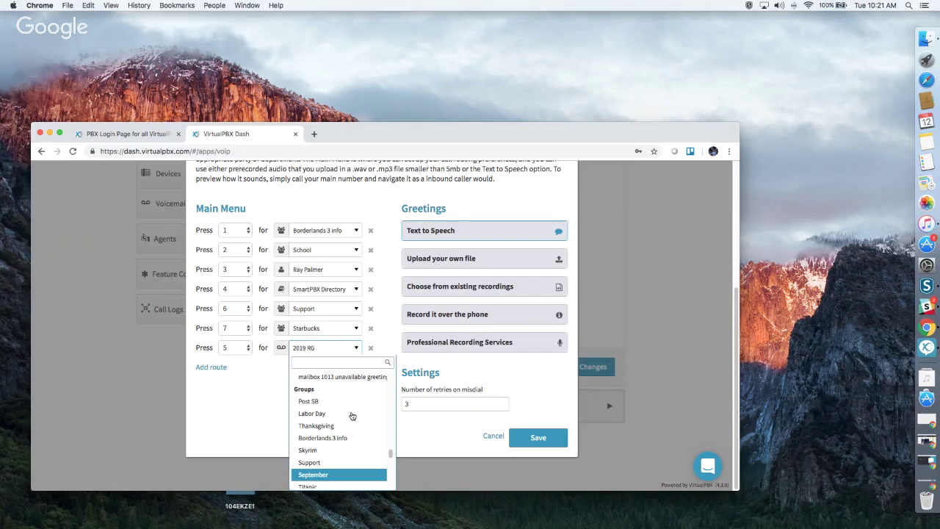
pyautogui.scroll(-3, 352, 417)
pyautogui.scroll(-10, 352, 416)
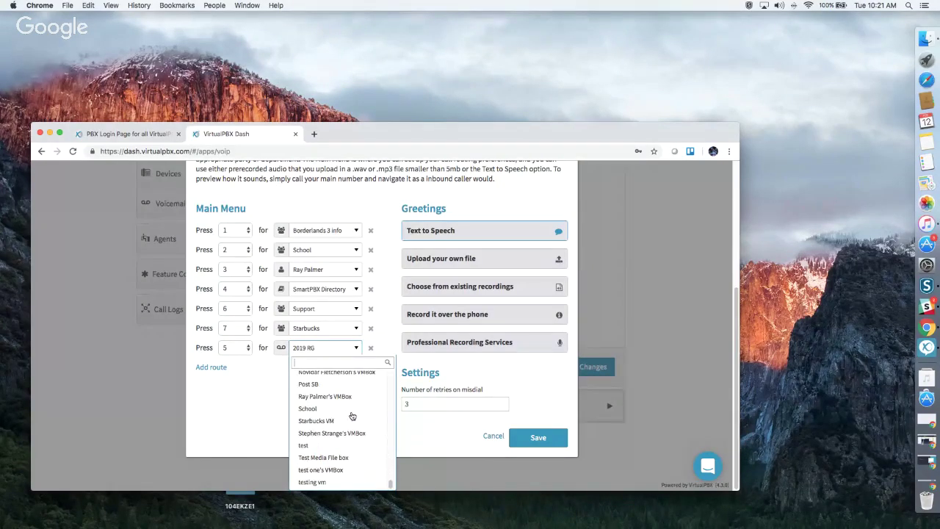
pyautogui.click(343, 421)
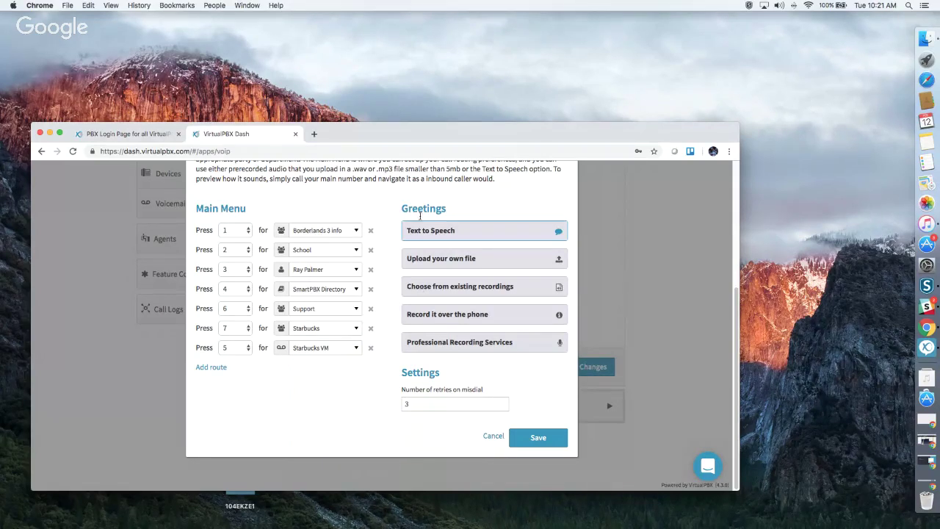
# Review the Text to Speech, Upload and Existing recording options, keeping MainOpenHoursMenuTTS selected.
pyautogui.click(474, 232)
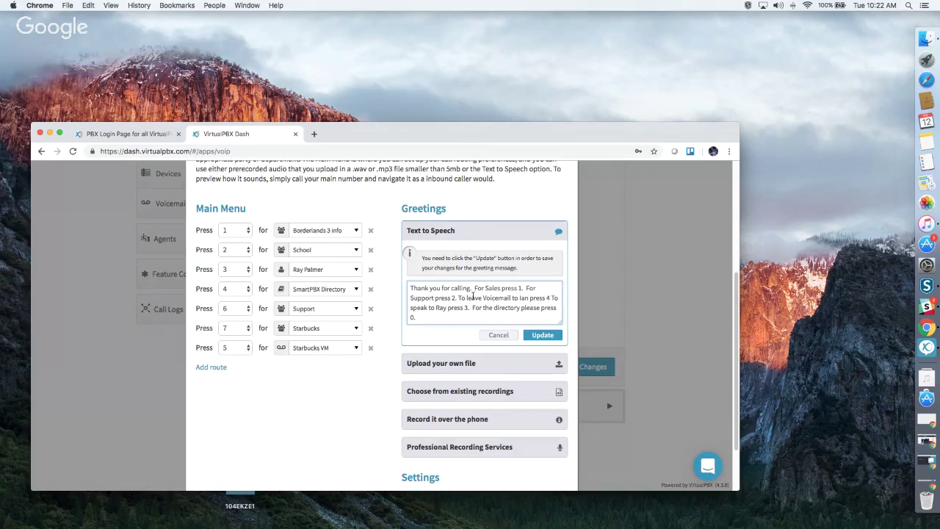
pyautogui.scroll(-3, 485, 308)
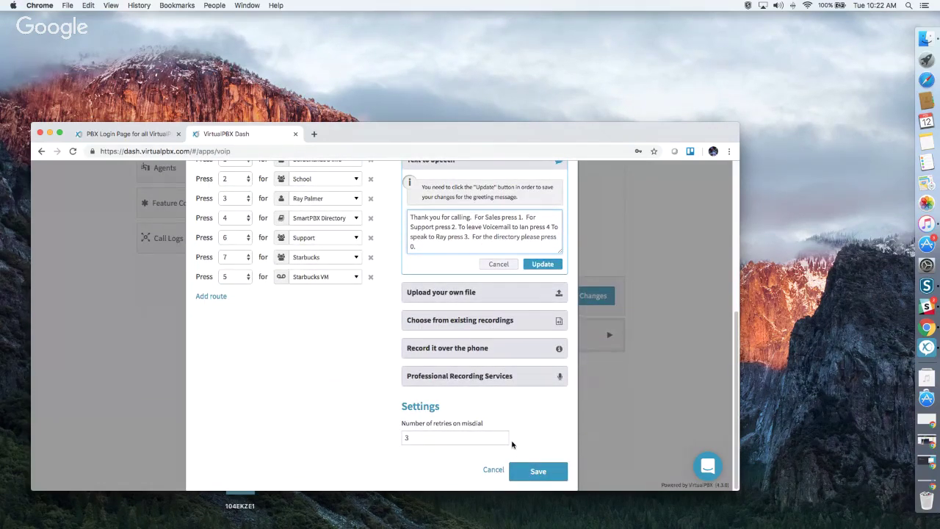
pyautogui.click(446, 295)
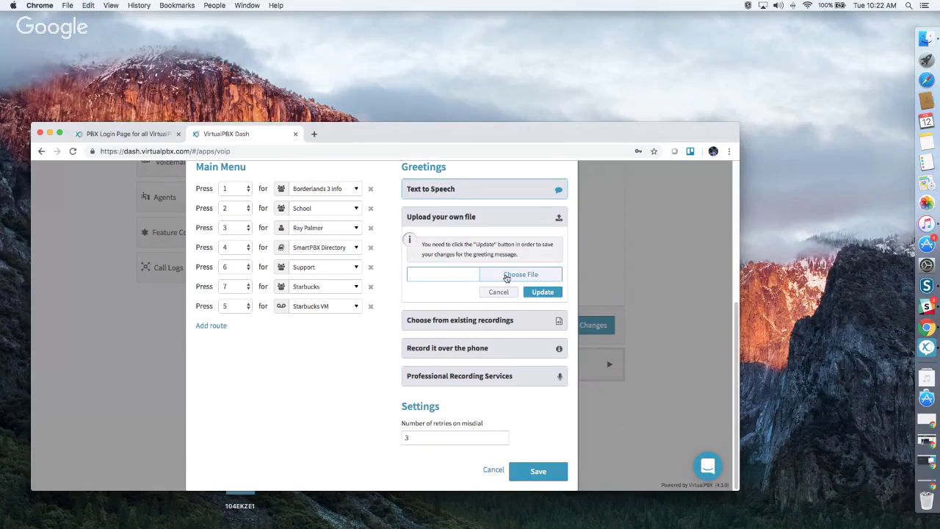
pyautogui.click(445, 324)
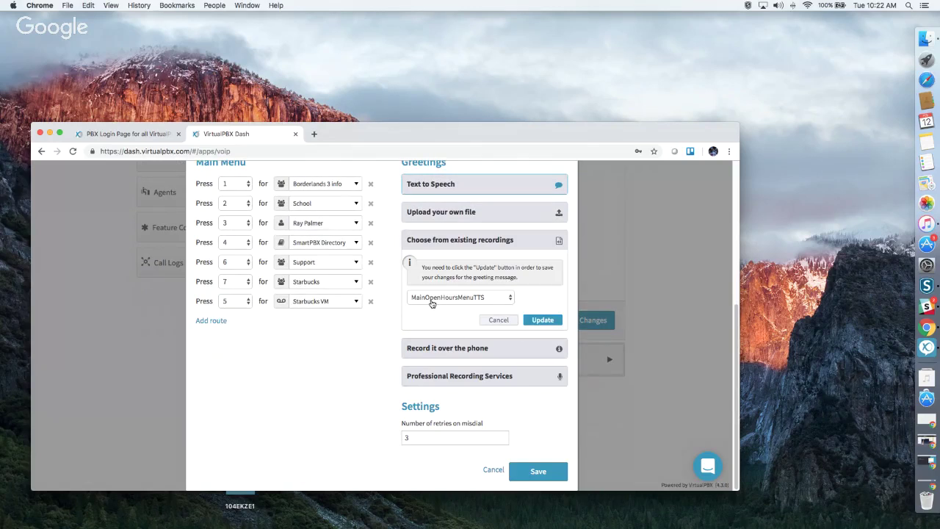
pyautogui.click(432, 297)
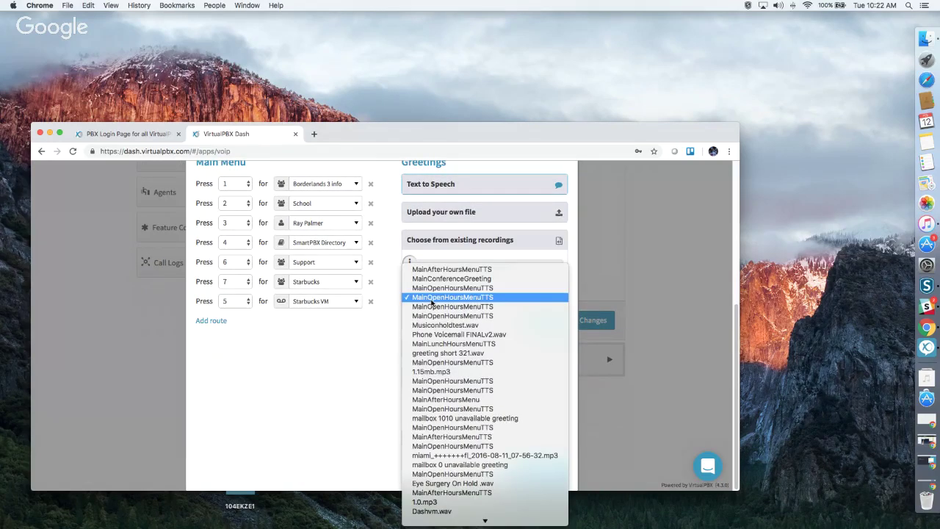
pyautogui.click(502, 332)
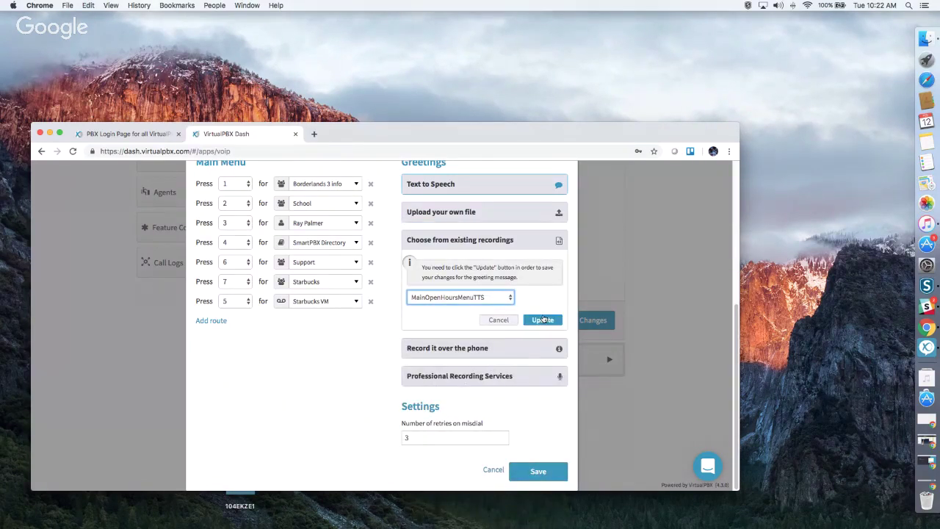
# Review Record by phone and Professional Recording Services prices, then start a recording order.
pyautogui.click(448, 348)
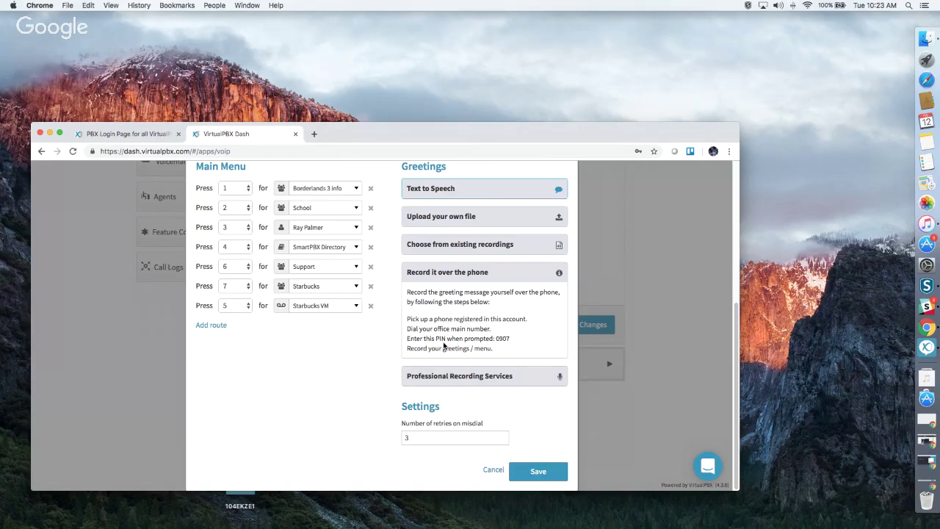
pyautogui.click(446, 375)
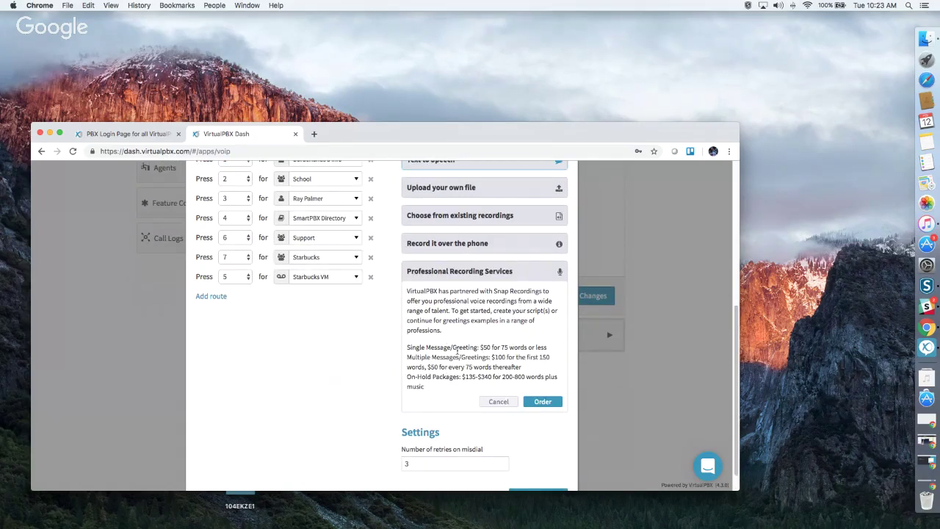
pyautogui.click(554, 406)
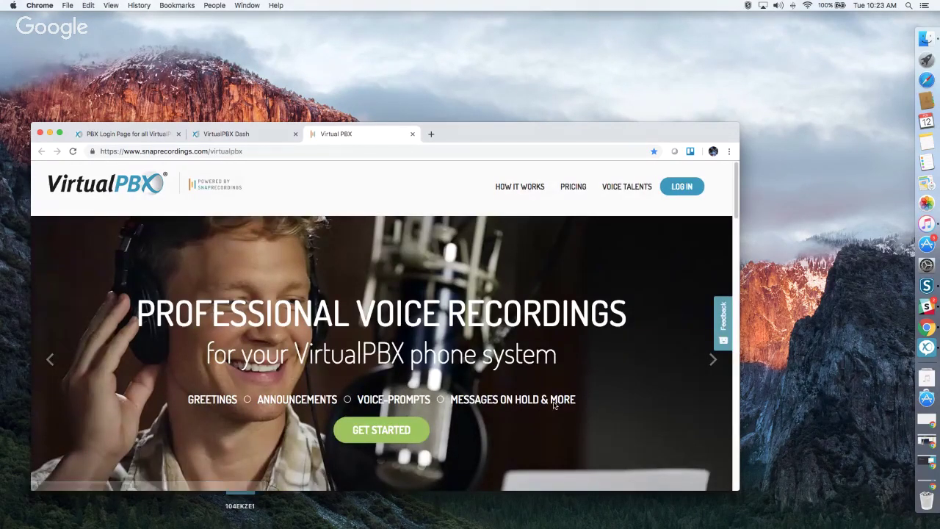
pyautogui.scroll(-5, 554, 405)
pyautogui.scroll(-6, 523, 372)
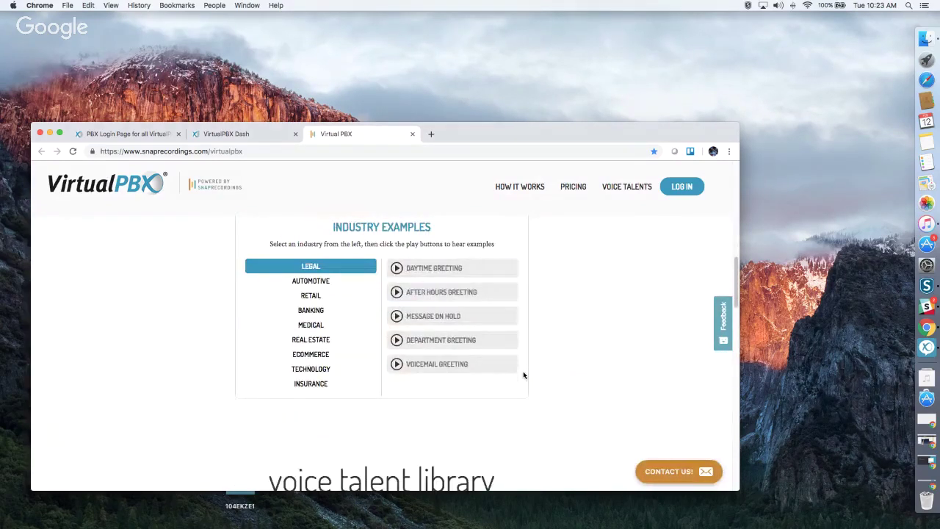
pyautogui.scroll(-5, 523, 375)
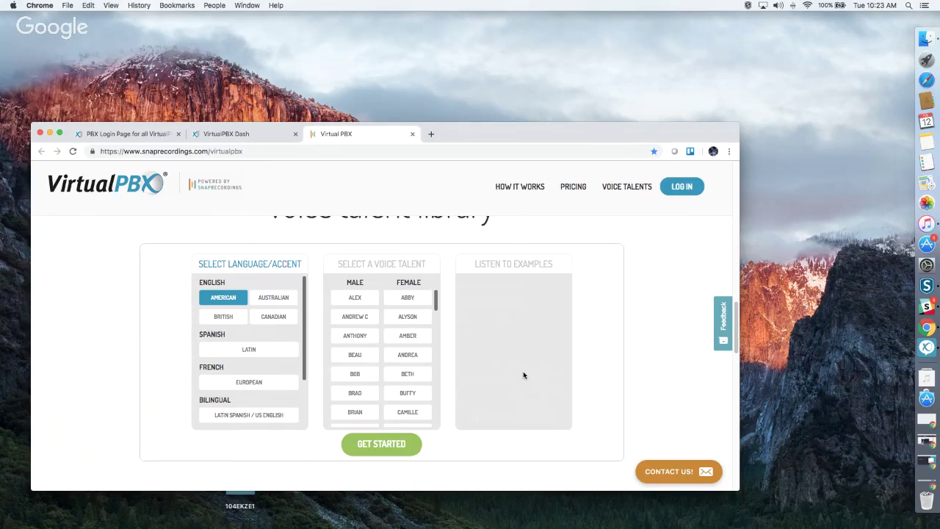
pyautogui.scroll(-10, 523, 373)
pyautogui.scroll(-5, 523, 368)
pyautogui.scroll(2, 523, 371)
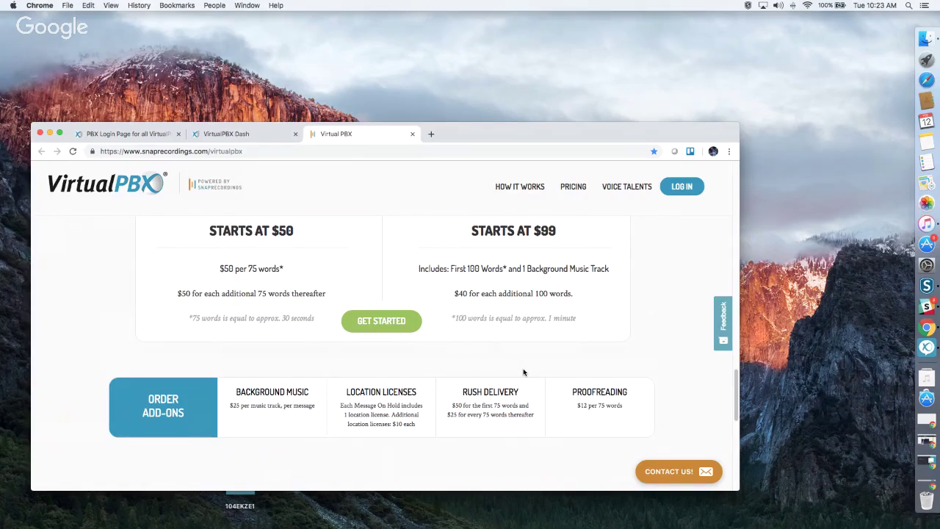
pyautogui.scroll(-5, 537, 372)
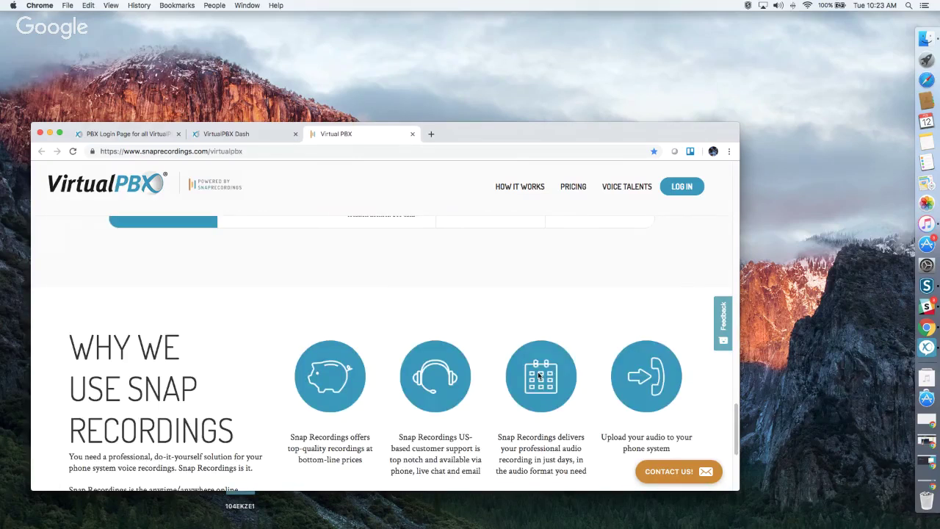
pyautogui.scroll(-7, 539, 375)
pyautogui.scroll(9, 537, 376)
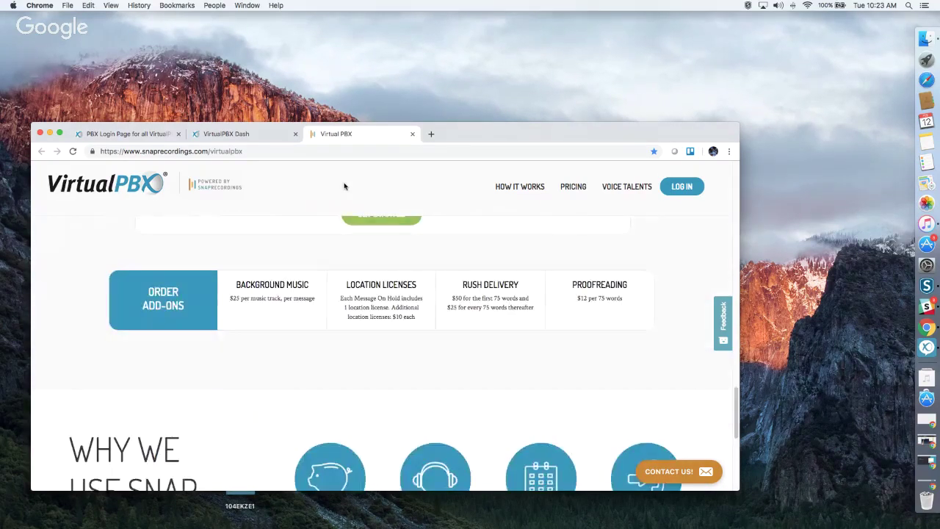
# Save and close the main menu settings.
pyautogui.click(247, 137)
pyautogui.scroll(-1, 433, 353)
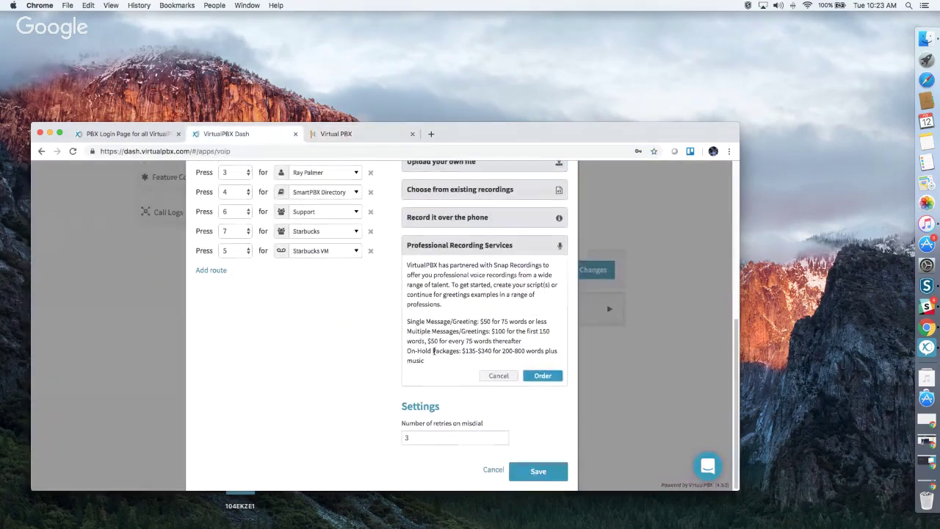
pyautogui.click(536, 472)
pyautogui.scroll(3, 470, 396)
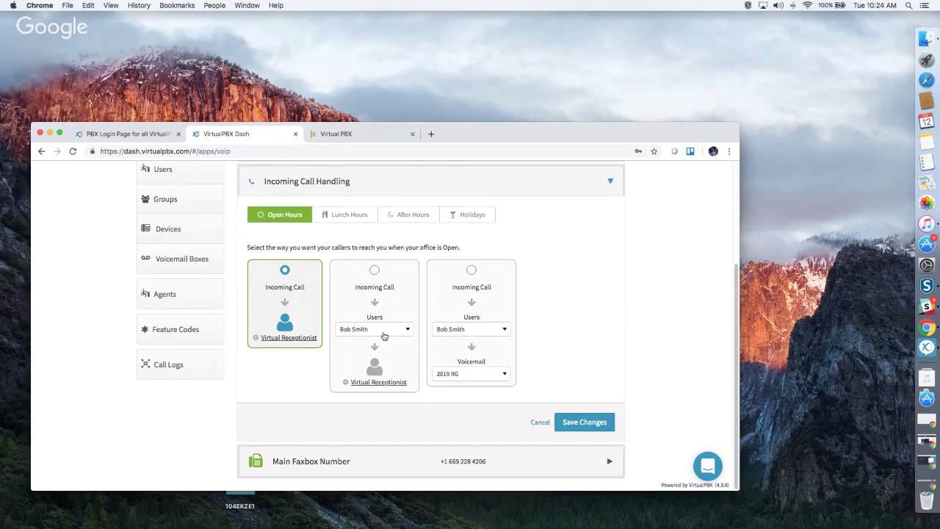
# Route open-hours calls to a user then voicemail, and view the Lunch Hours routing.
pyautogui.click(384, 336)
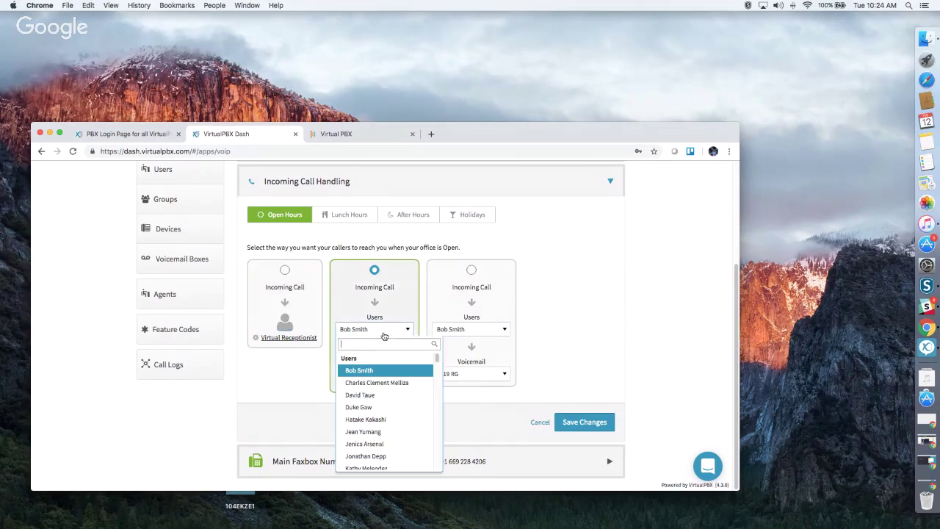
pyautogui.scroll(-10, 383, 401)
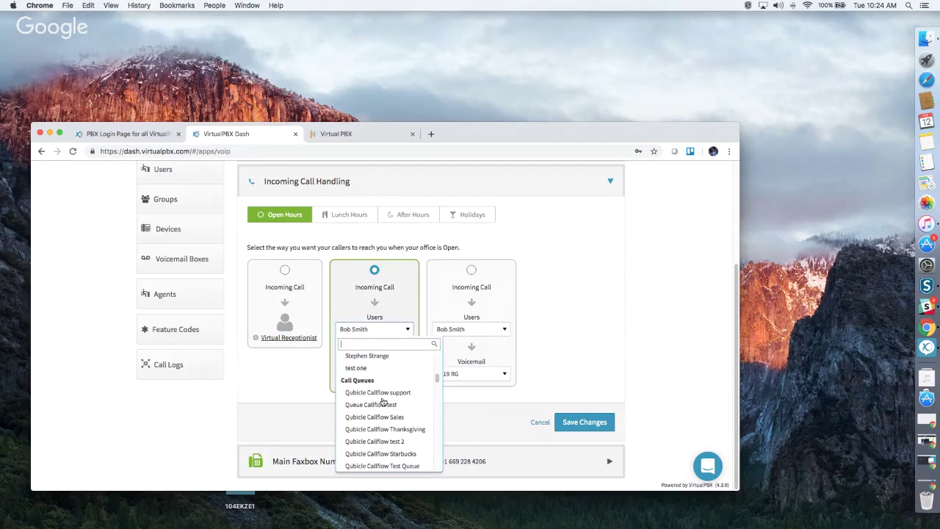
pyautogui.scroll(-8, 383, 401)
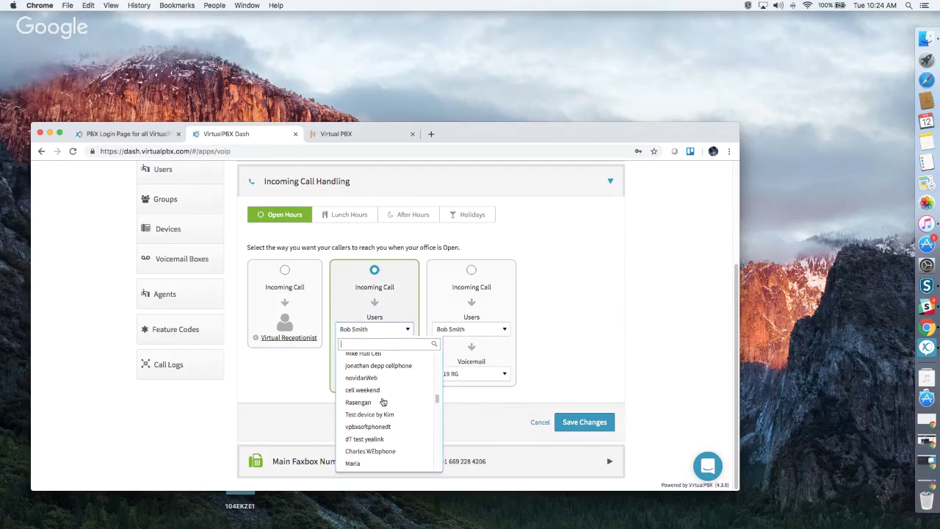
pyautogui.scroll(-10, 383, 401)
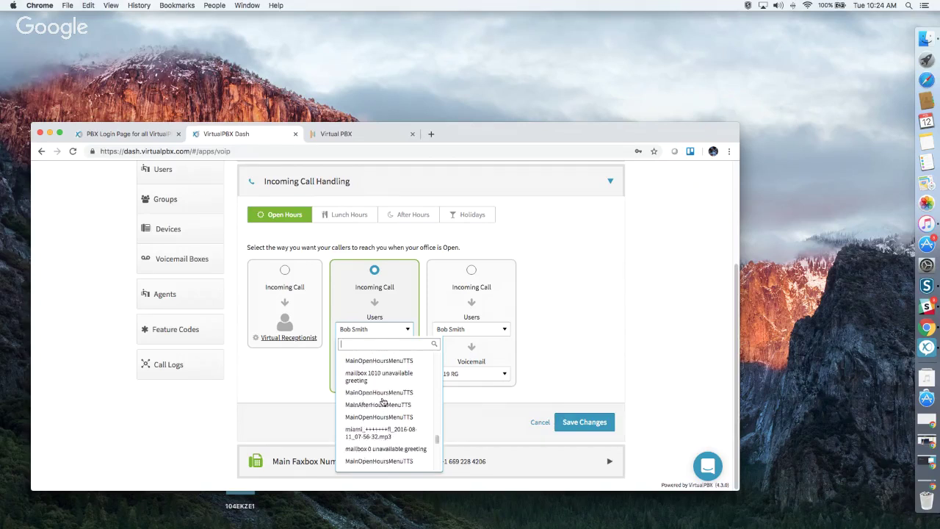
pyautogui.scroll(2, 383, 401)
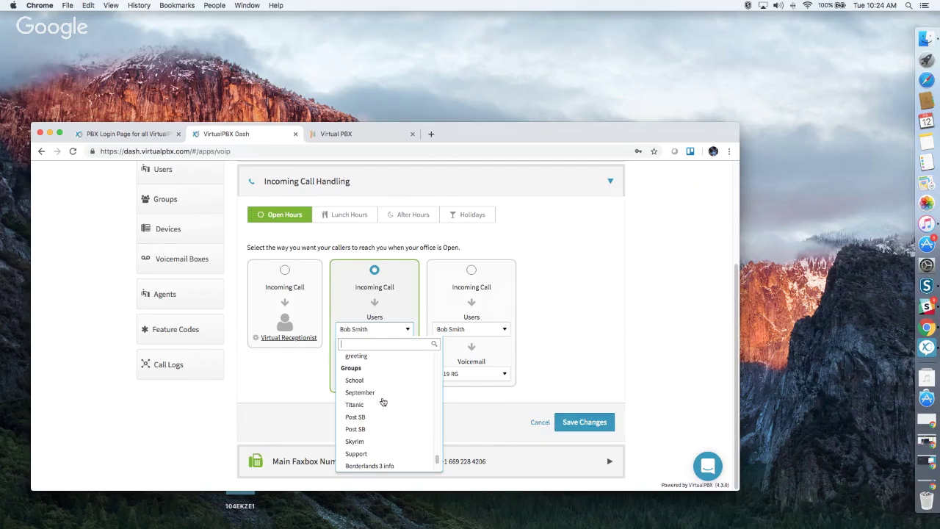
pyautogui.scroll(-2, 383, 401)
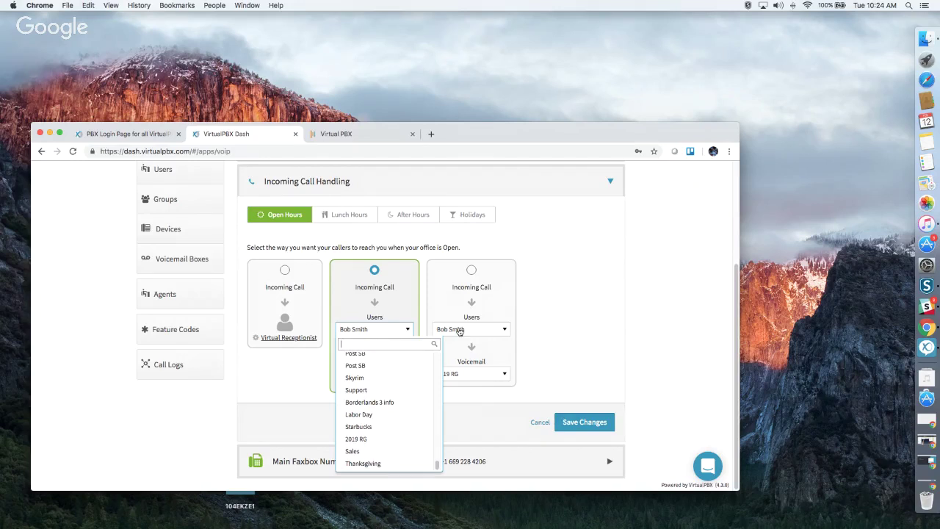
pyautogui.click(457, 297)
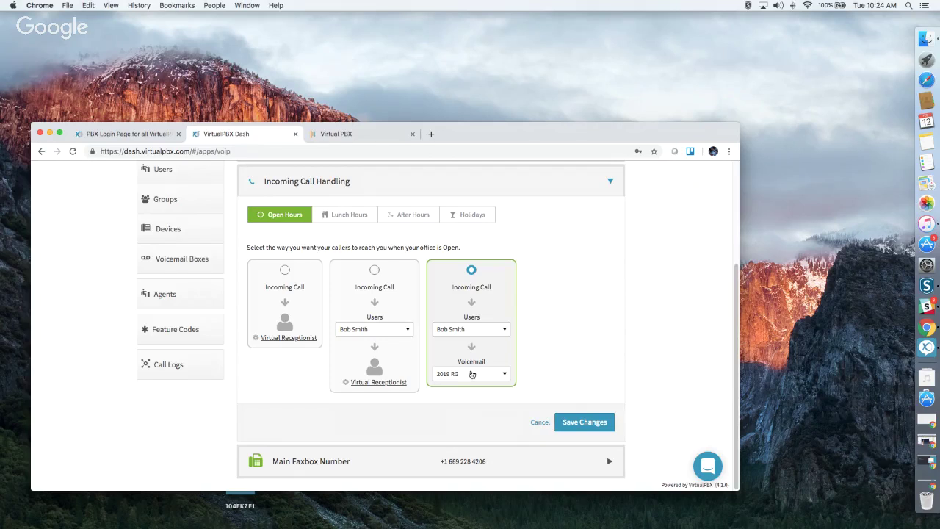
pyautogui.click(347, 214)
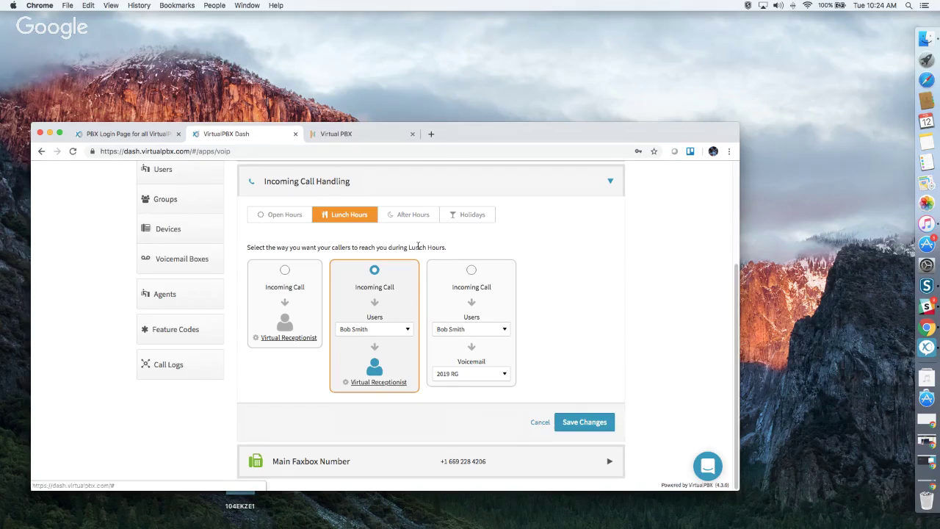
# In the After Hours Virtual Receptionist, route option 0 to Starbucks VM.
pyautogui.click(412, 214)
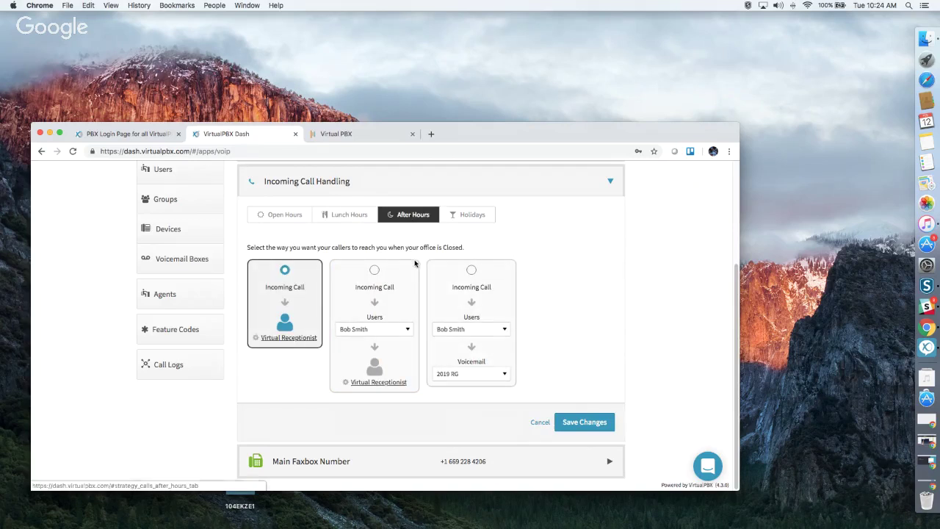
pyautogui.click(294, 338)
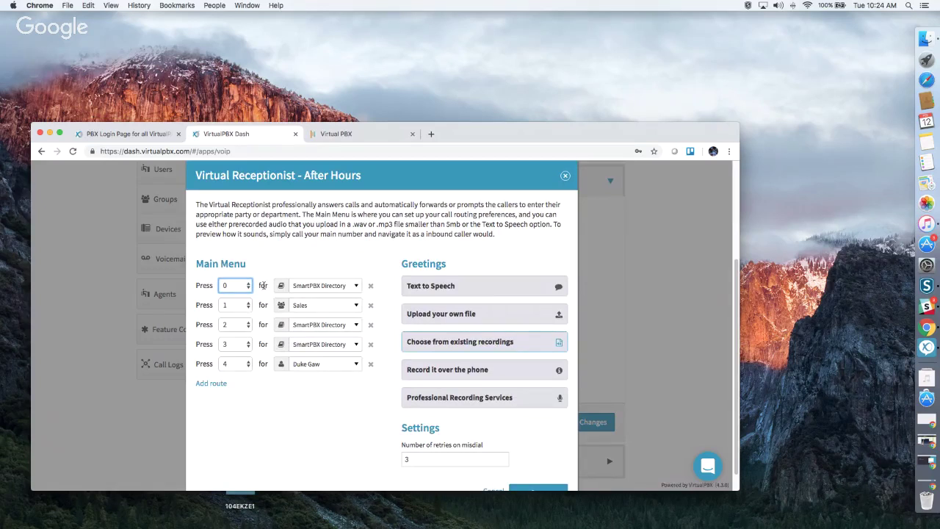
pyautogui.click(320, 291)
pyautogui.scroll(-3, 326, 332)
pyautogui.scroll(-10, 326, 335)
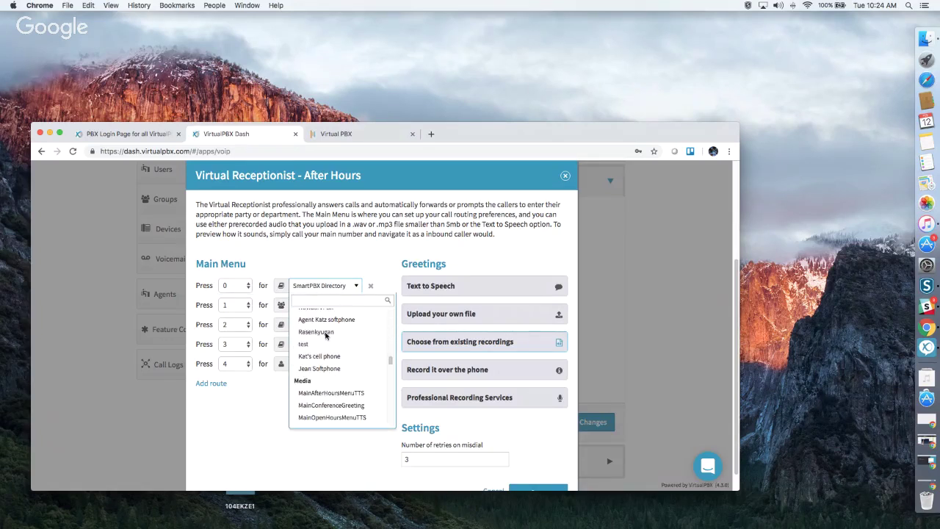
pyautogui.scroll(-5, 331, 346)
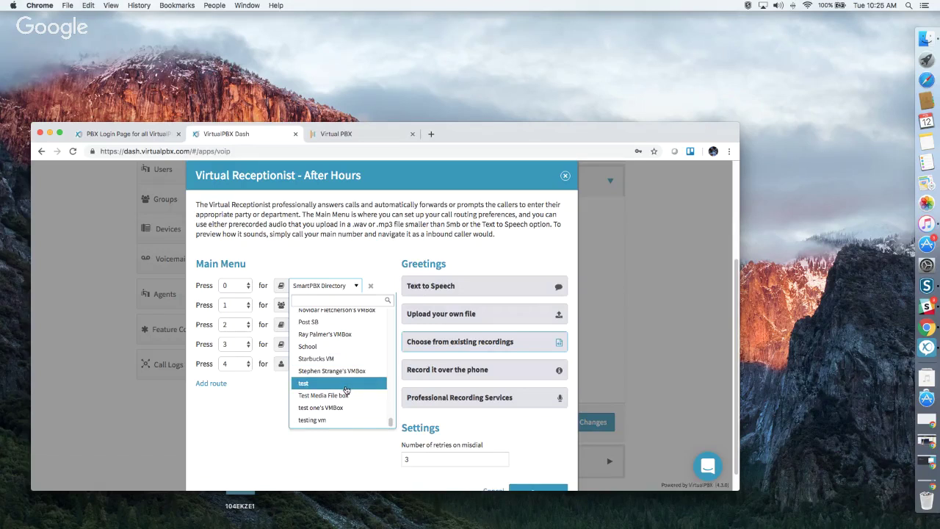
pyautogui.click(343, 363)
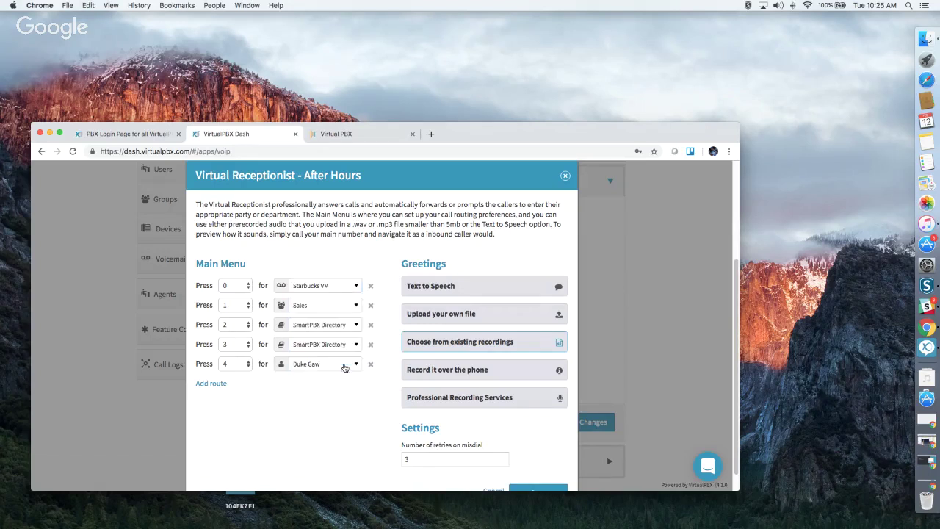
# Route option 1 to a personal voicemail box and close the receptionist menu.
pyautogui.click(307, 305)
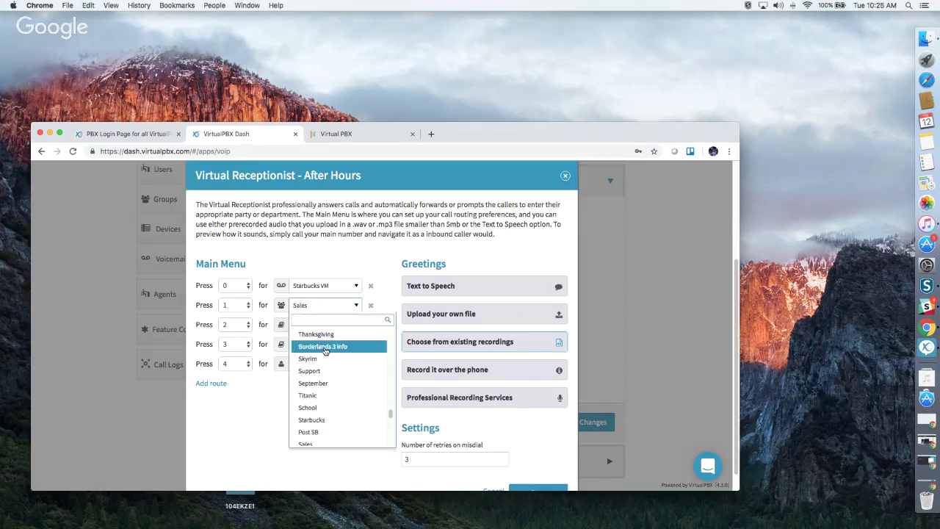
pyautogui.scroll(-5, 357, 399)
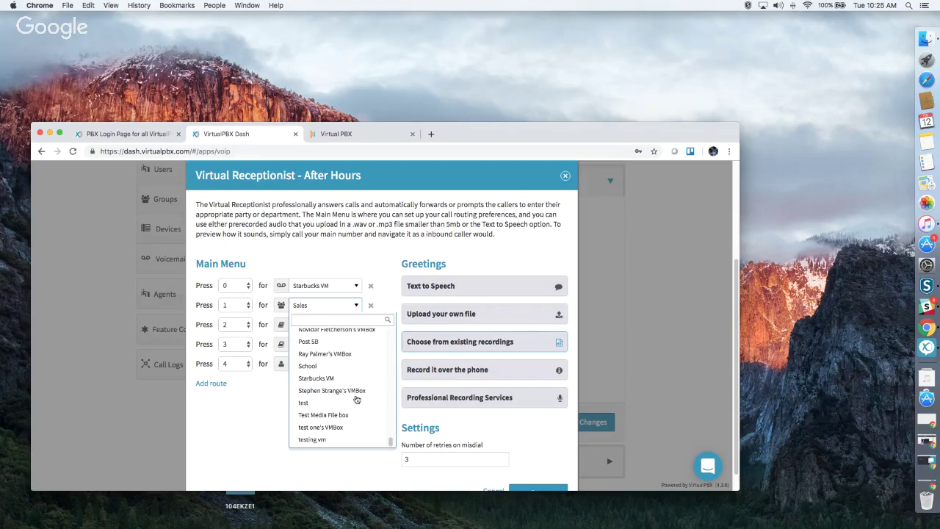
pyautogui.click(341, 392)
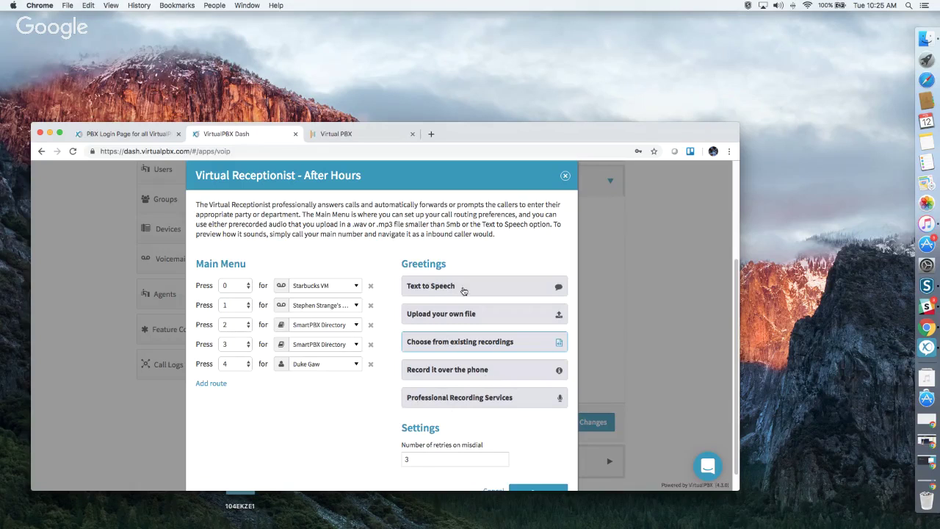
pyautogui.scroll(-2, 481, 428)
pyautogui.click(538, 471)
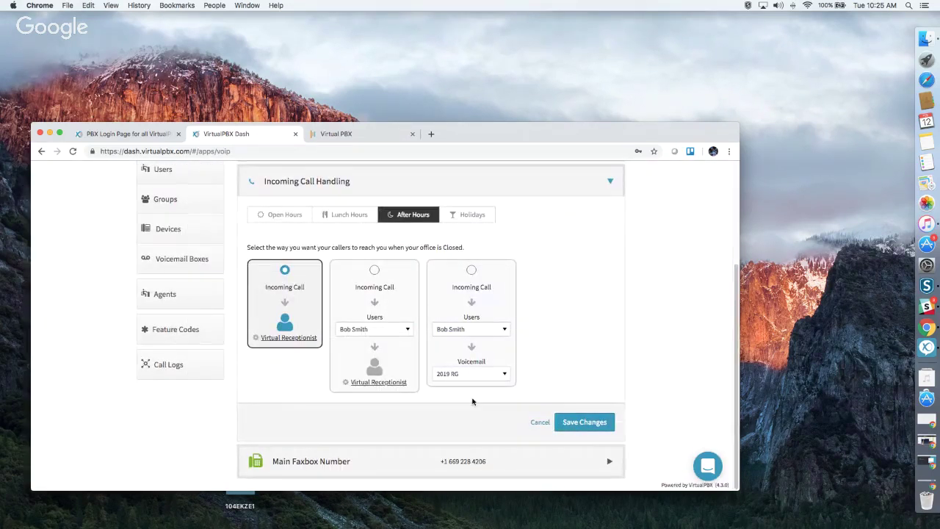
# Save call handling with holidays sent to 2019 RG voicemail, then expand the Main Faxbox Number.
pyautogui.click(477, 216)
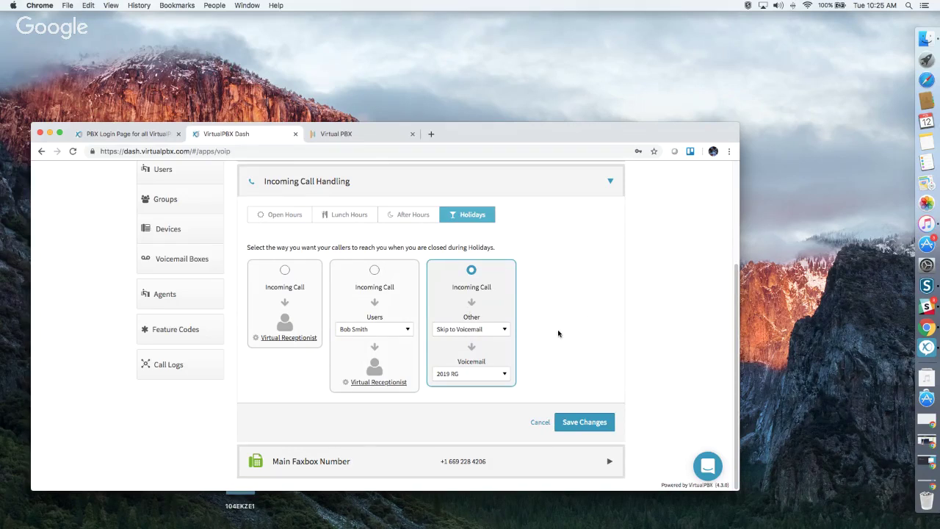
pyautogui.click(582, 421)
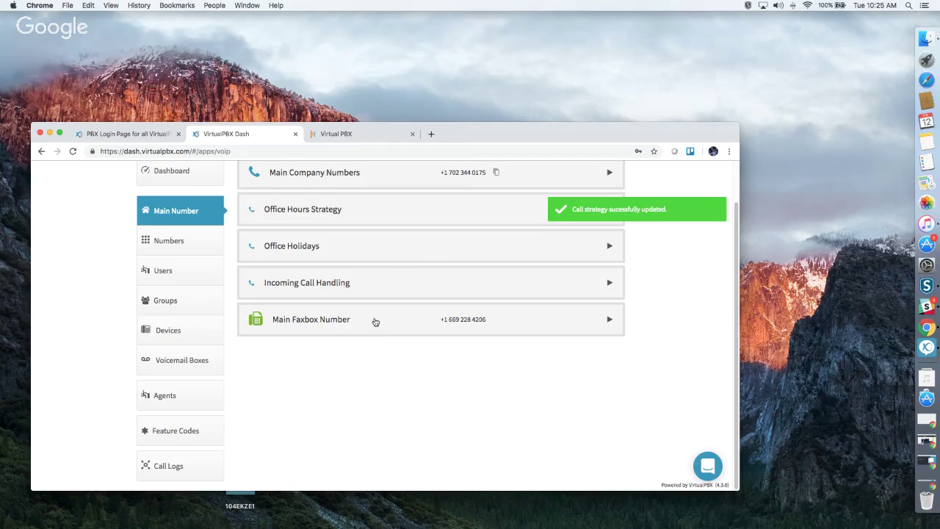
pyautogui.click(375, 322)
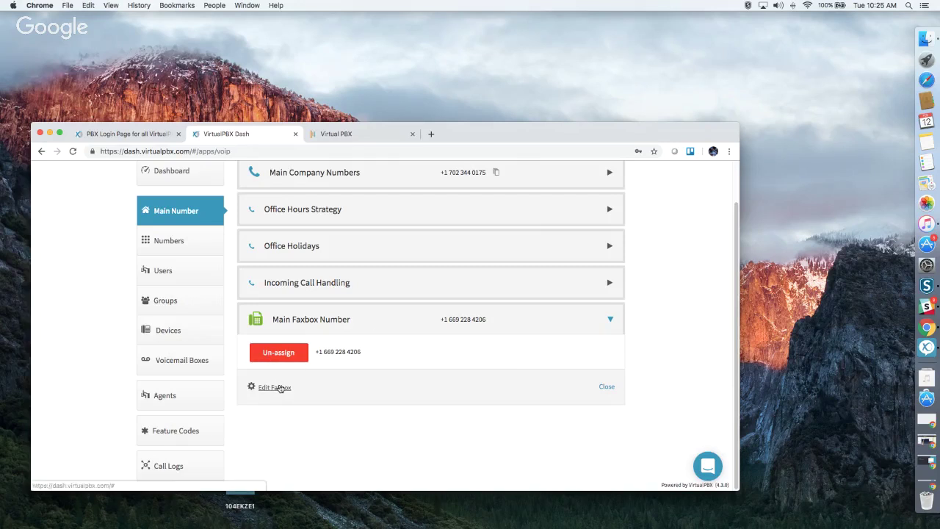
pyautogui.click(280, 389)
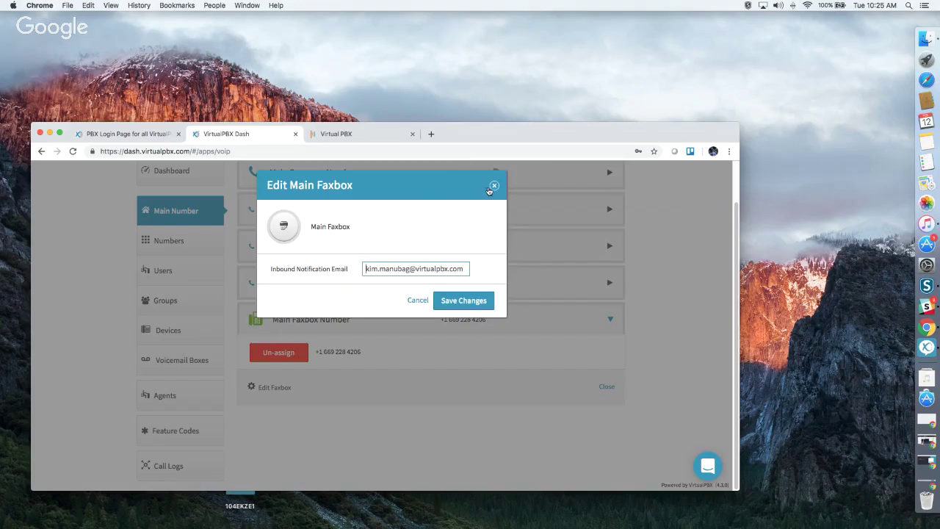
pyautogui.click(493, 187)
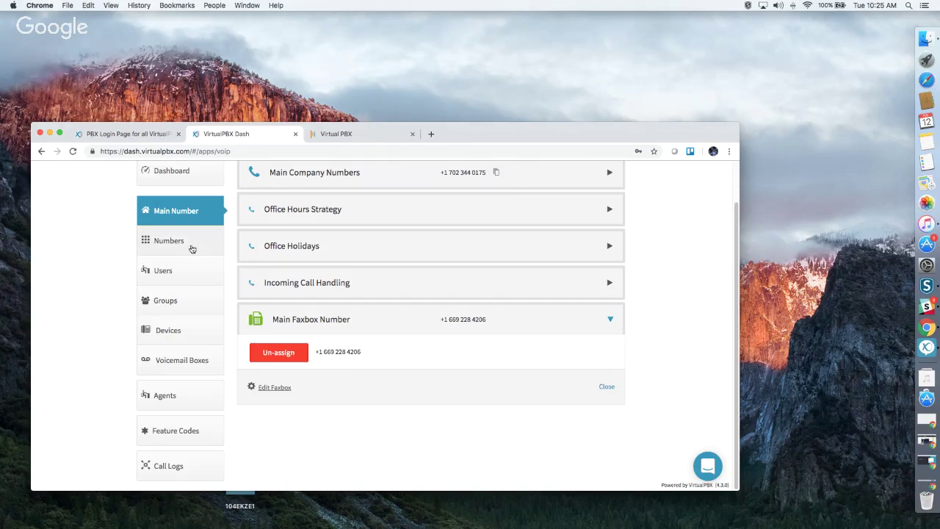
# Browse the numbers in use, peek at a Callflows number's options, then view the spare numbers.
pyautogui.click(189, 246)
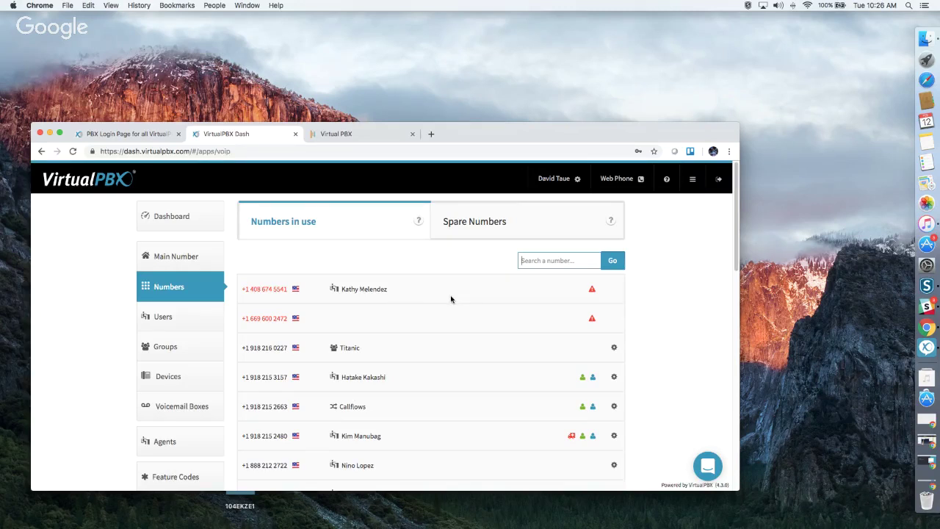
pyautogui.scroll(-8, 451, 299)
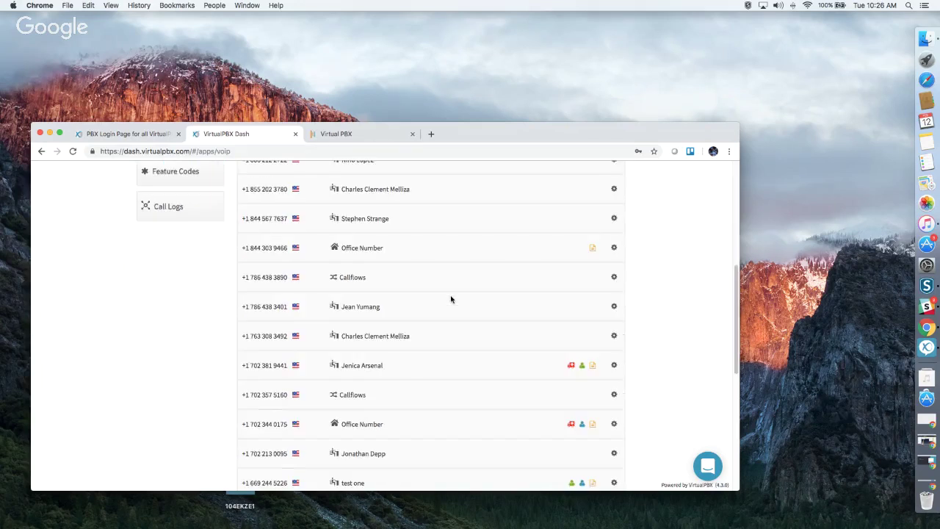
pyautogui.scroll(-5, 451, 299)
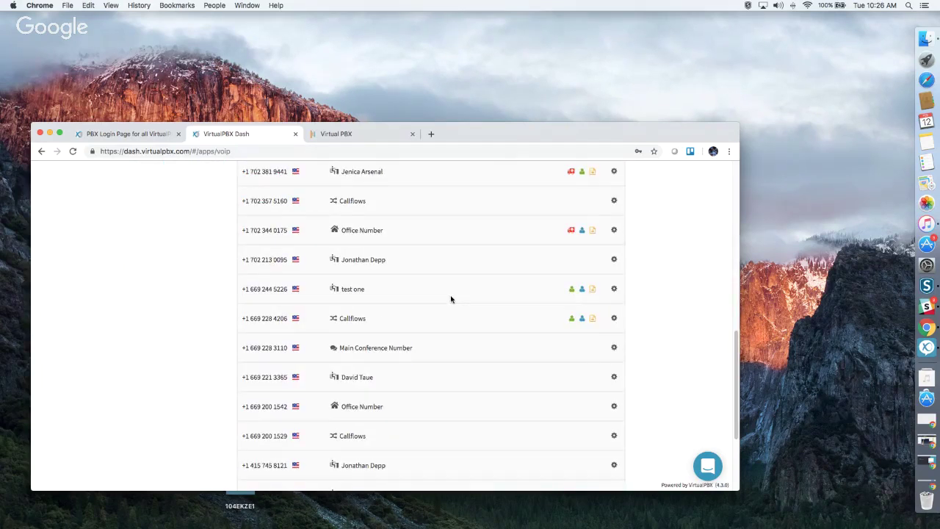
pyautogui.scroll(-4, 451, 299)
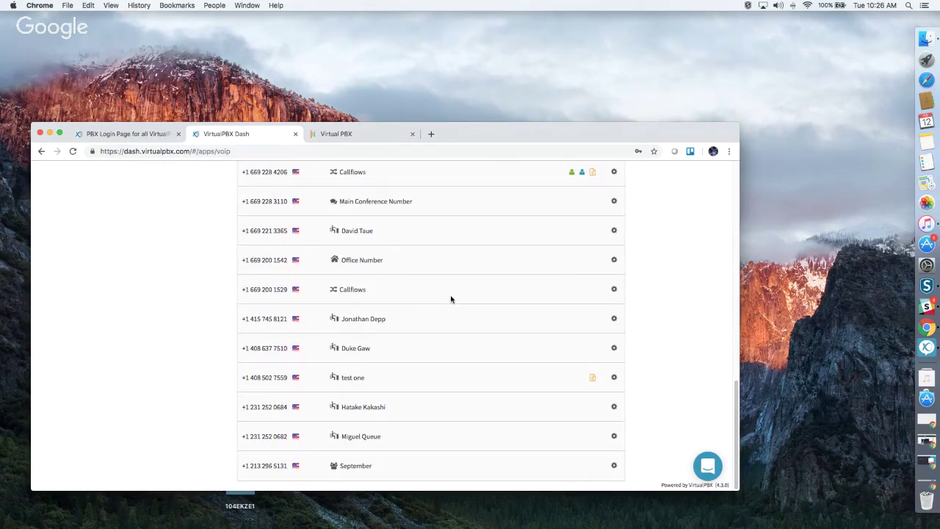
pyautogui.click(615, 289)
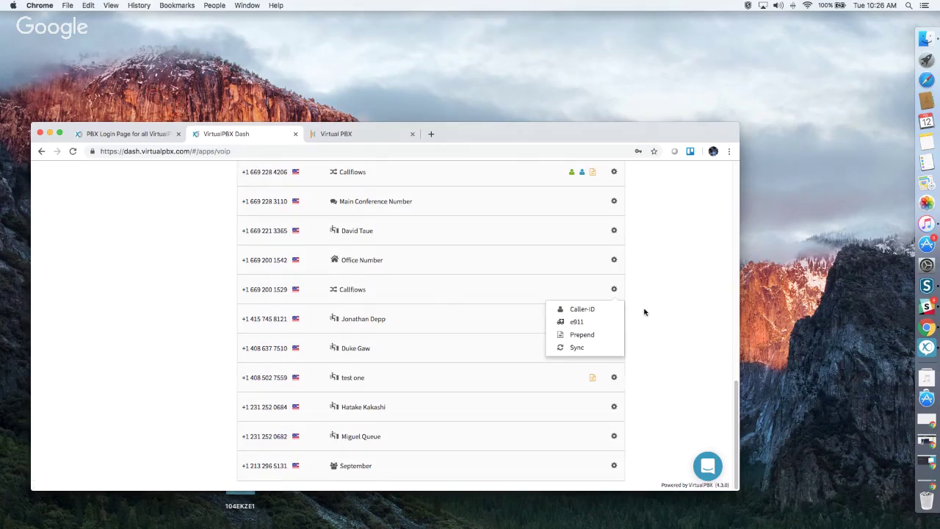
pyautogui.click(636, 312)
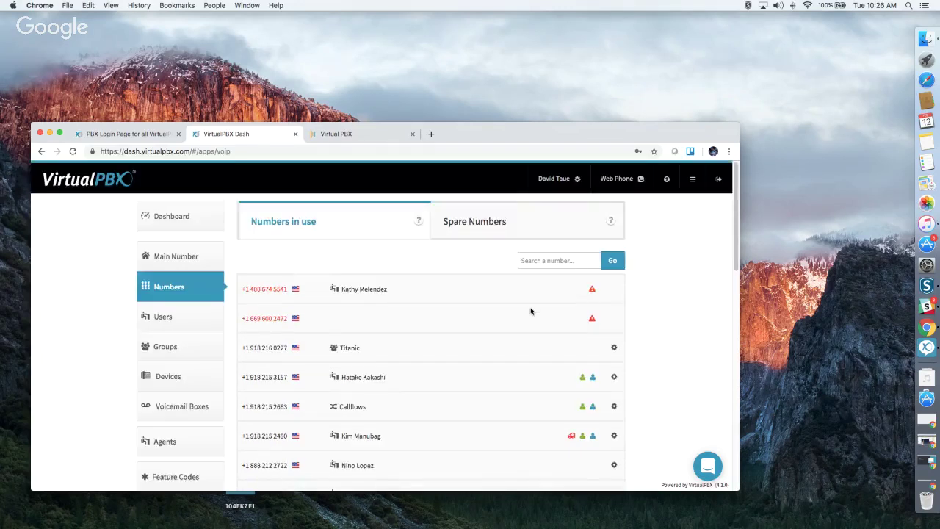
pyautogui.click(467, 227)
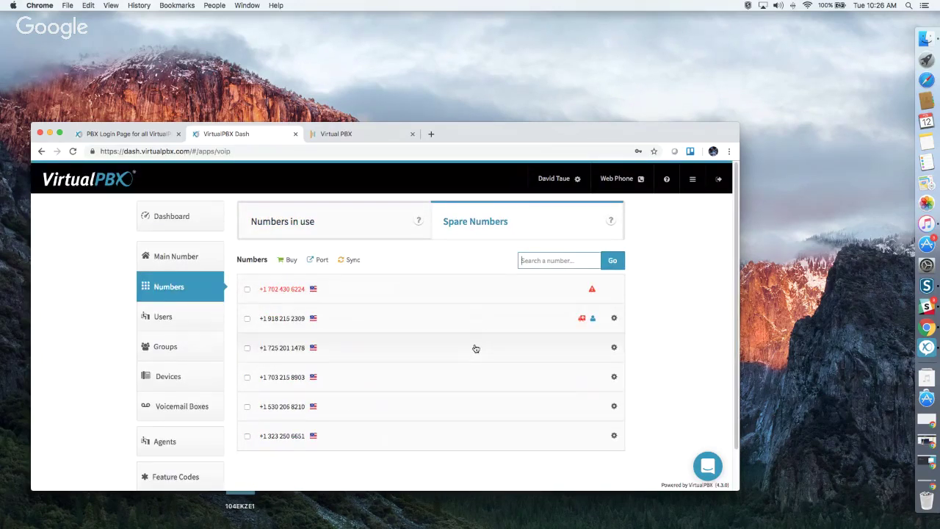
pyautogui.scroll(-2, 476, 349)
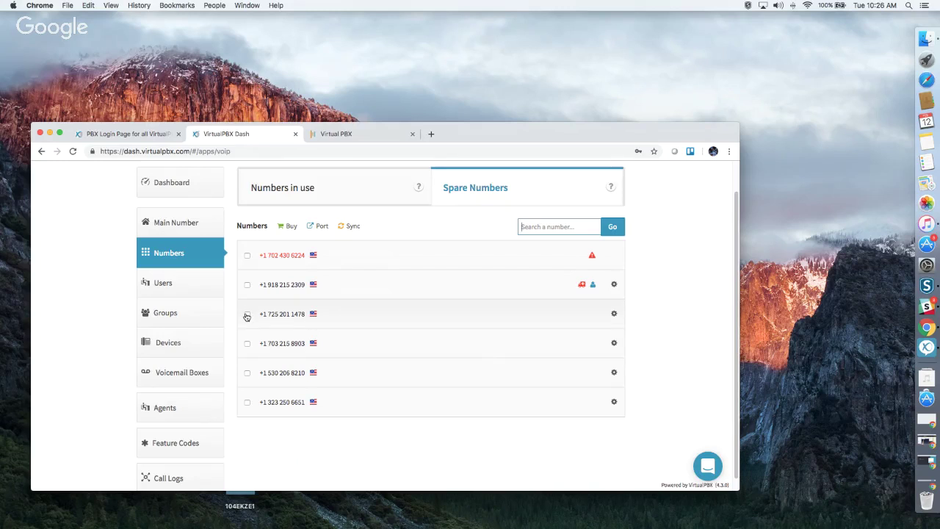
pyautogui.click(246, 343)
pyautogui.click(294, 229)
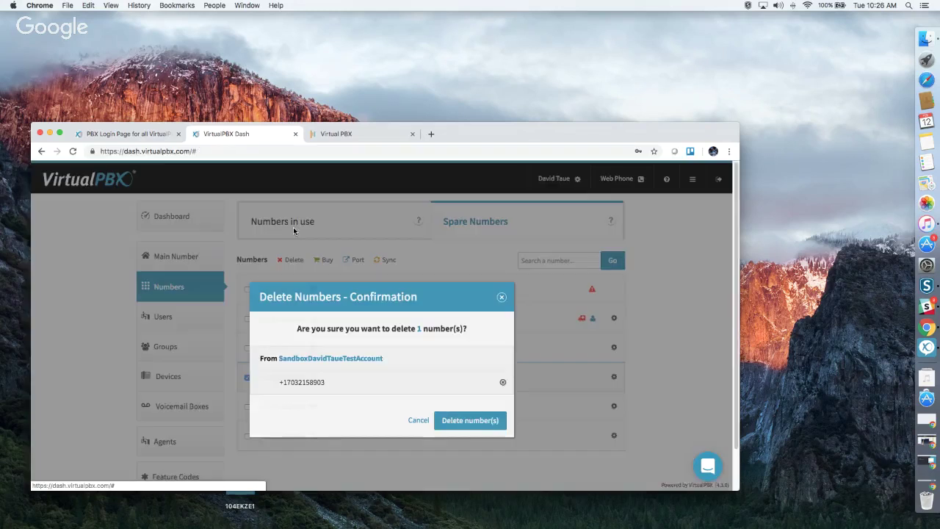
pyautogui.click(476, 424)
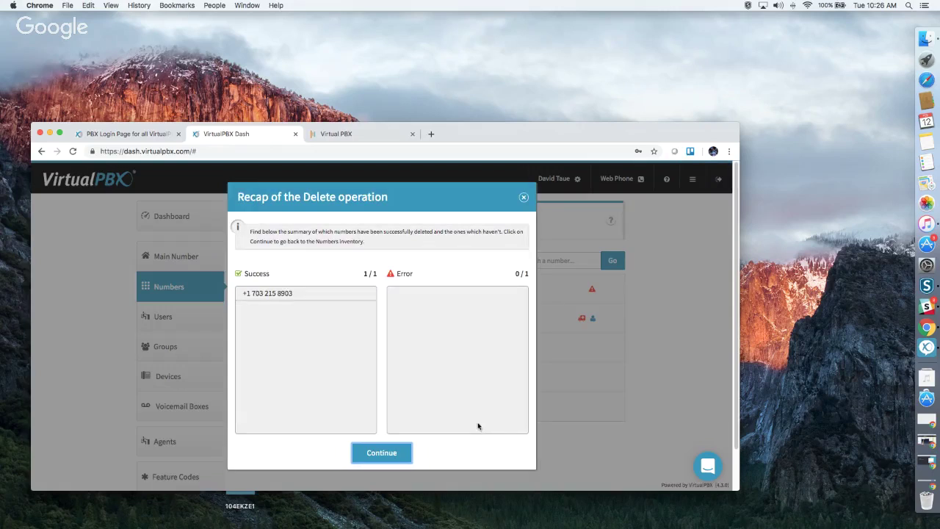
pyautogui.click(395, 453)
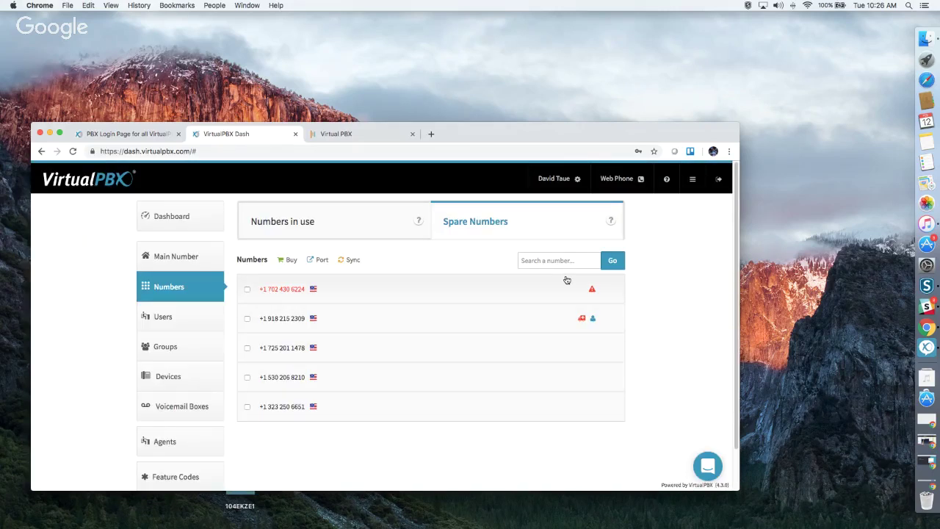
# Browse the Users list of 18 users and start adding a new user.
pyautogui.click(180, 321)
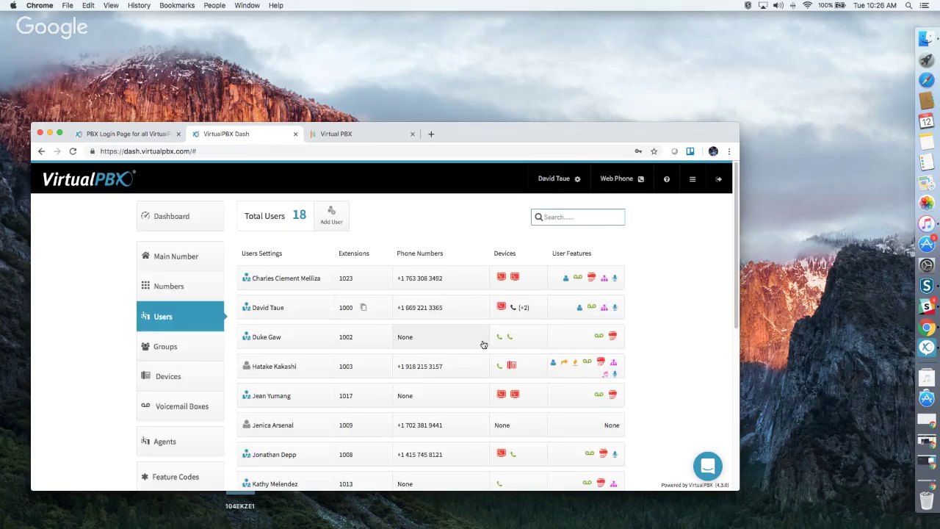
pyautogui.scroll(-8, 478, 334)
pyautogui.scroll(5, 473, 332)
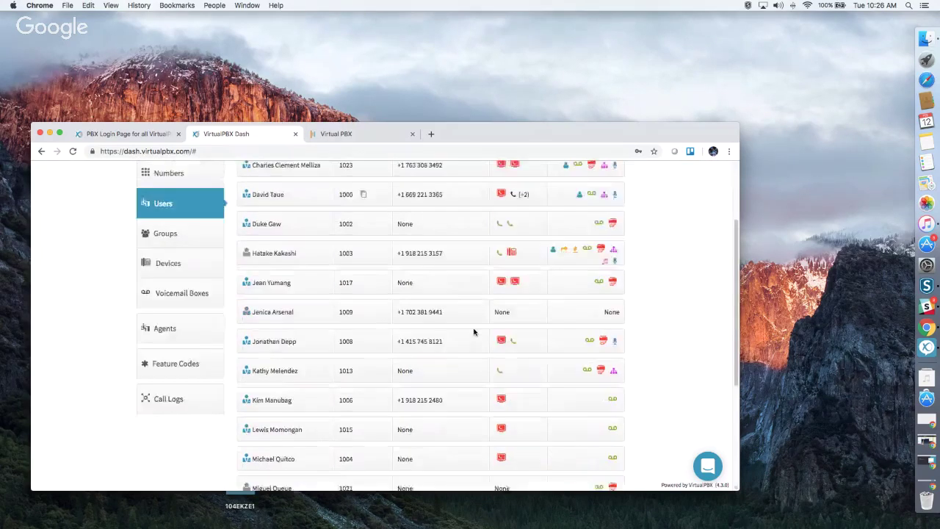
pyautogui.scroll(3, 473, 332)
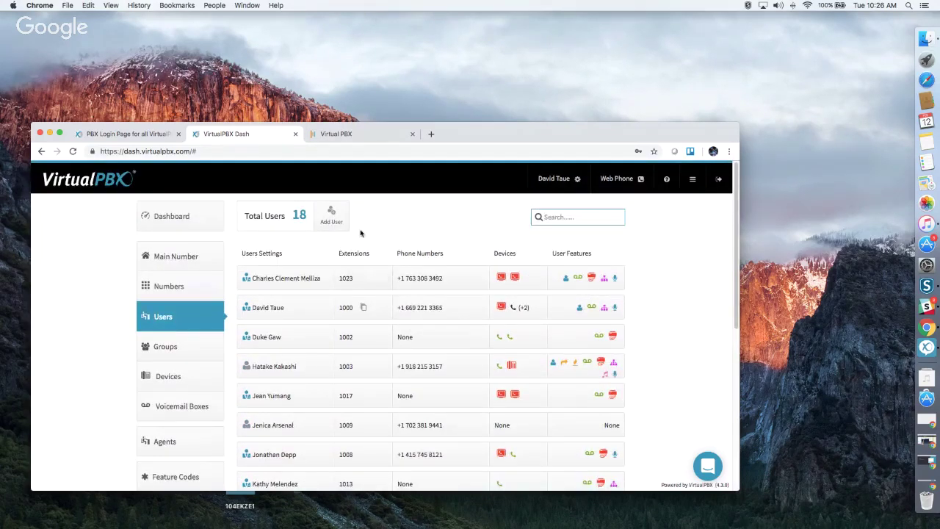
pyautogui.click(331, 219)
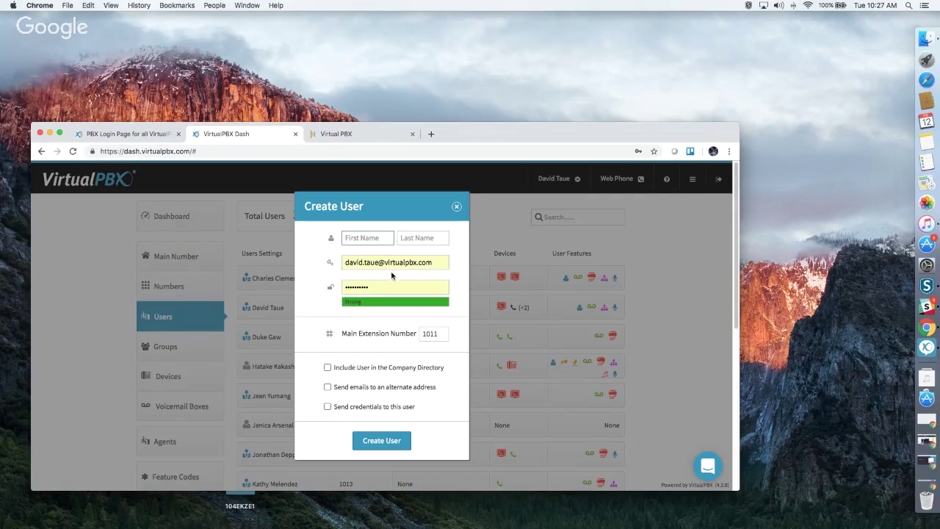
# Toggle the directory and alternate e-mail options back off, tick send credentials, then close the Create User form.
pyautogui.click(389, 283)
pyautogui.click(328, 369)
pyautogui.click(327, 368)
pyautogui.click(328, 387)
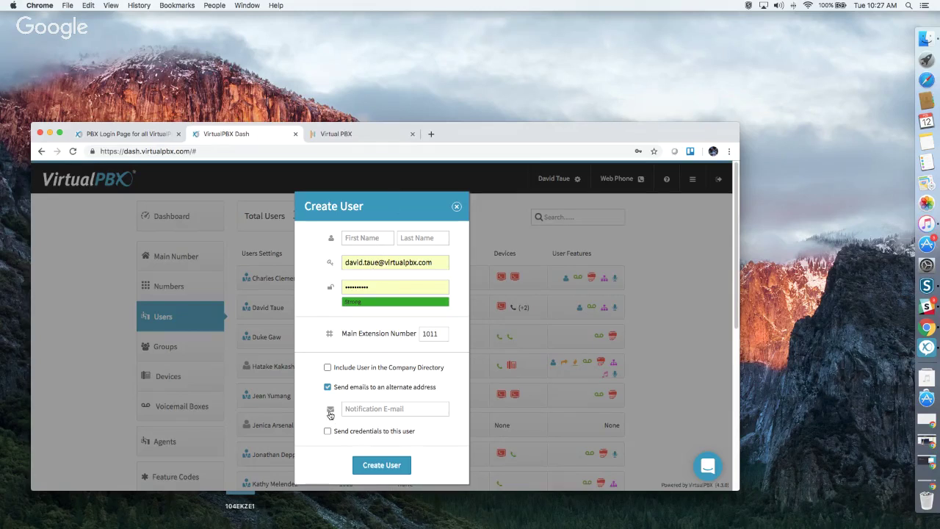
pyautogui.click(328, 388)
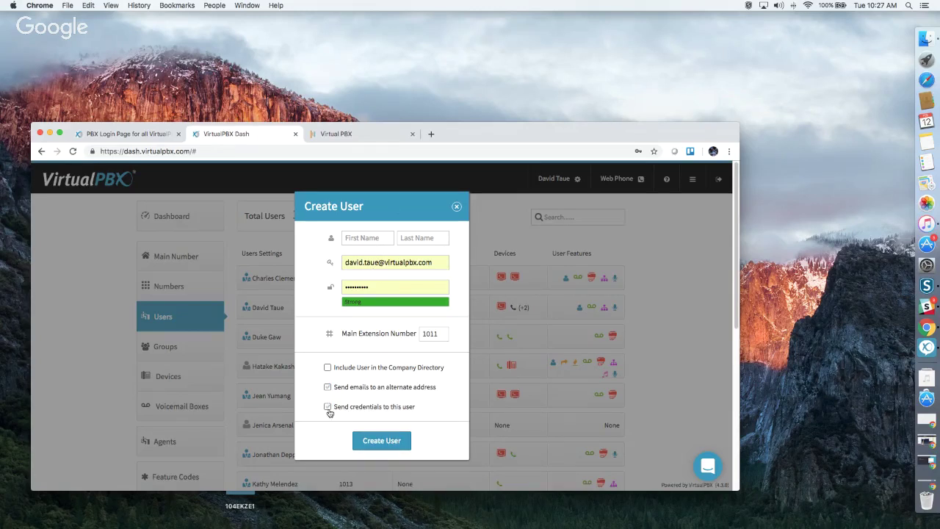
pyautogui.click(327, 408)
pyautogui.click(456, 208)
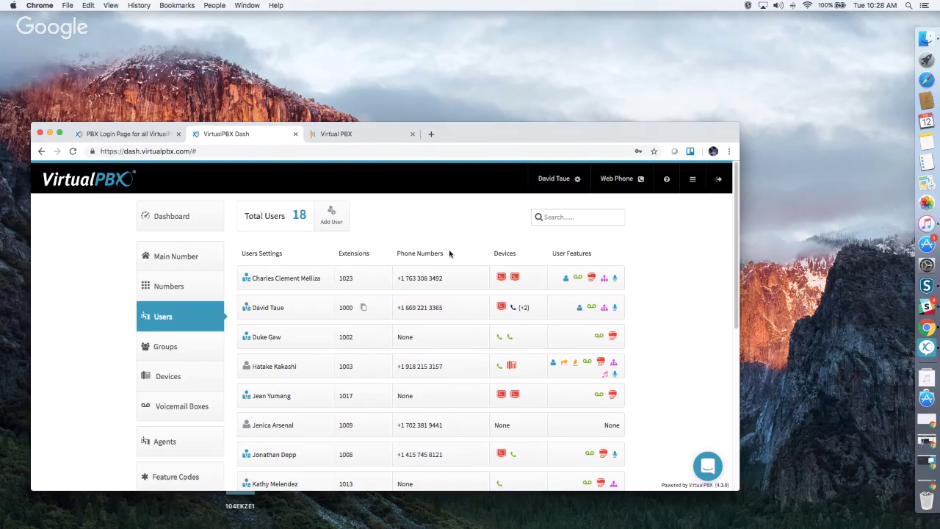
pyautogui.scroll(-1, 450, 253)
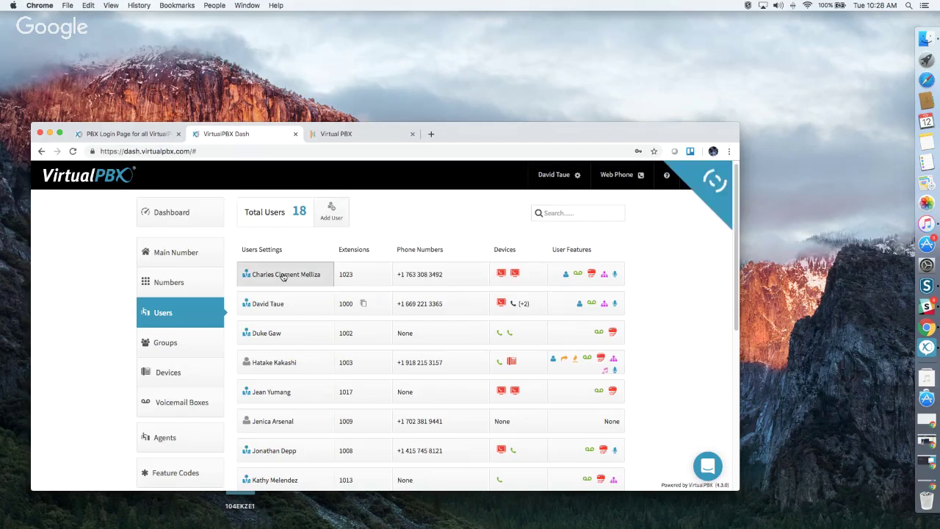
# Open the extension 1023 user's settings and cancel out of Change Credentials.
pyautogui.click(285, 276)
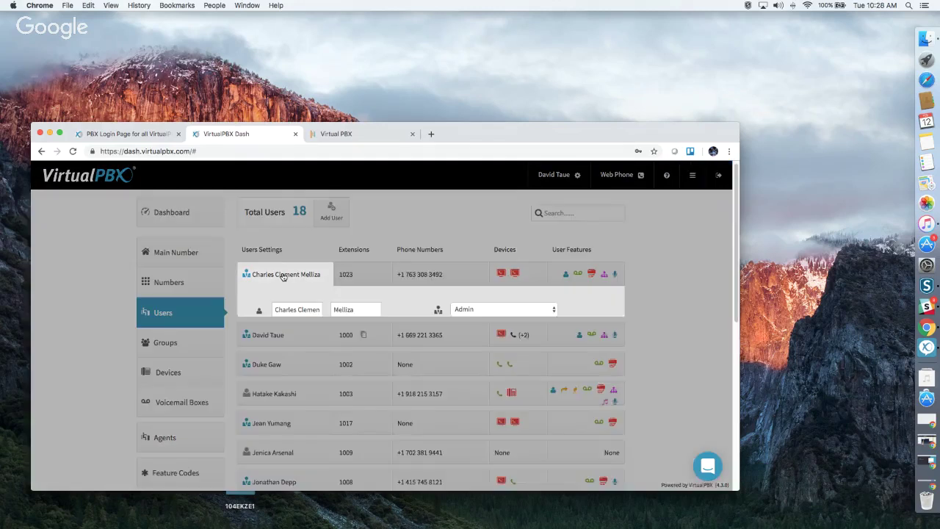
pyautogui.scroll(-1, 329, 286)
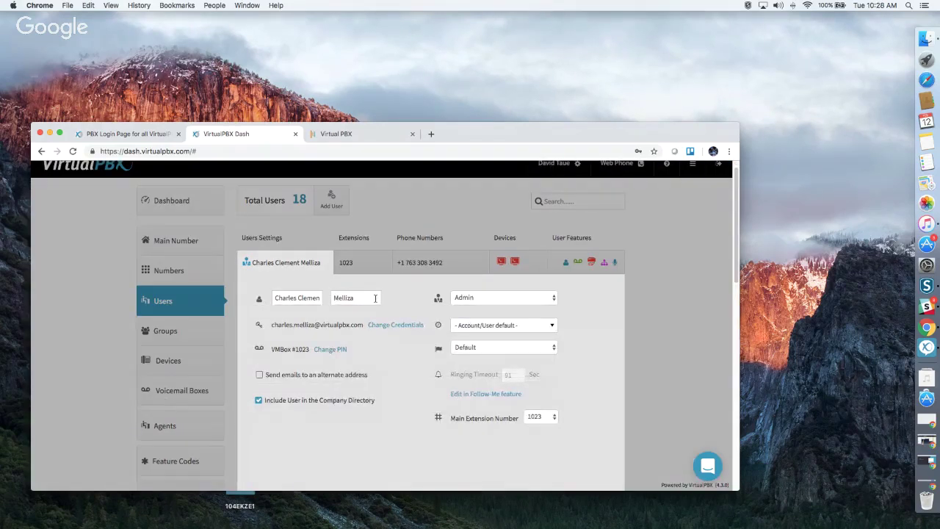
pyautogui.click(401, 327)
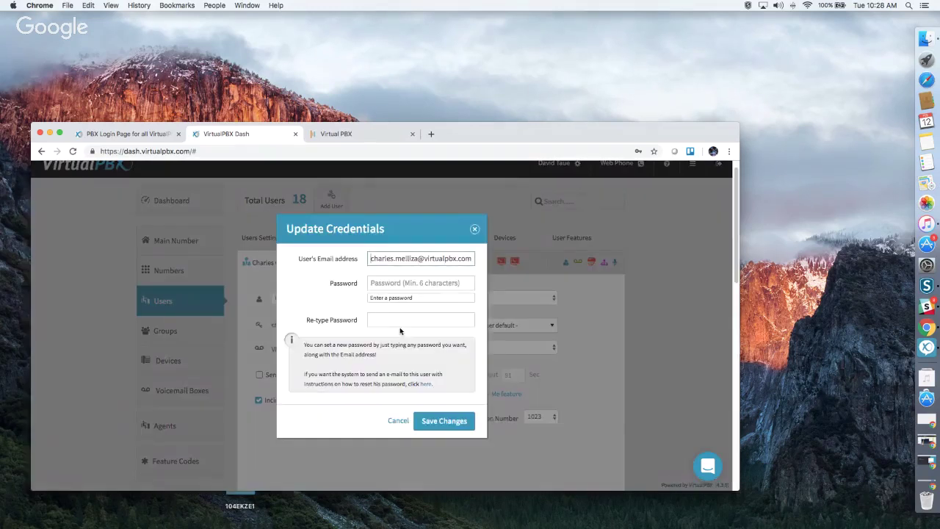
pyautogui.click(396, 421)
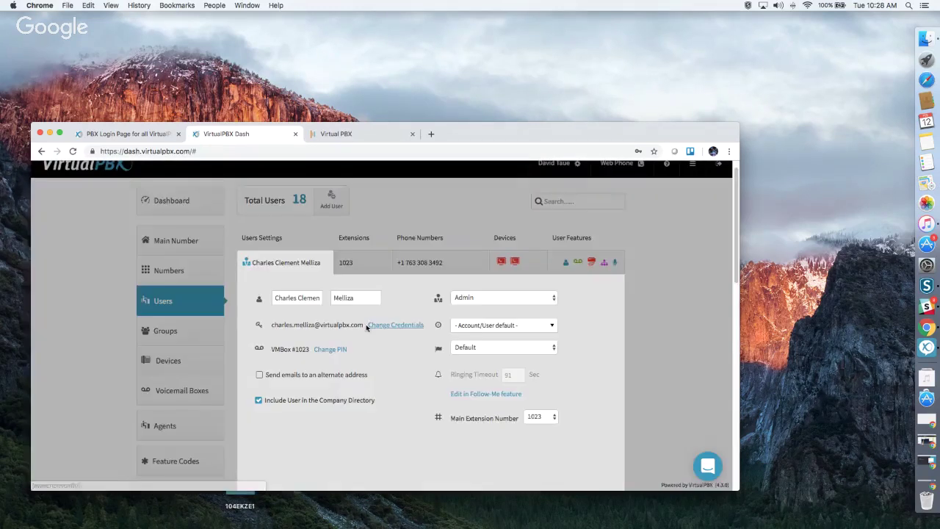
# Close Change PIN unchanged and switch alternate-address e-mail on then off again.
pyautogui.click(329, 350)
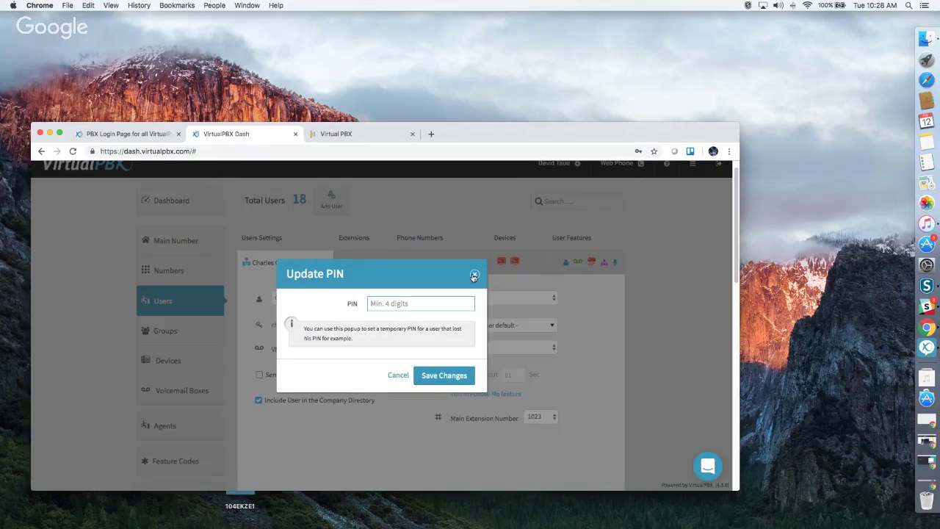
pyautogui.click(474, 274)
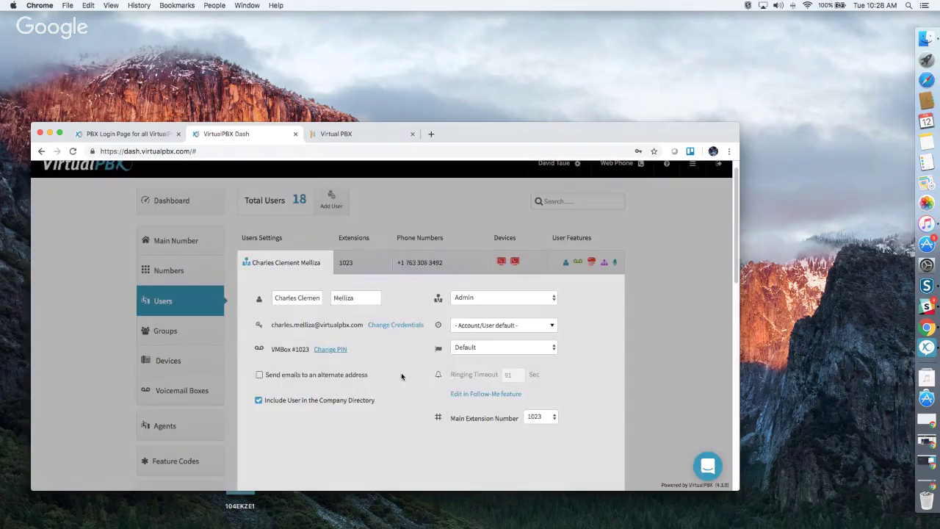
pyautogui.click(260, 375)
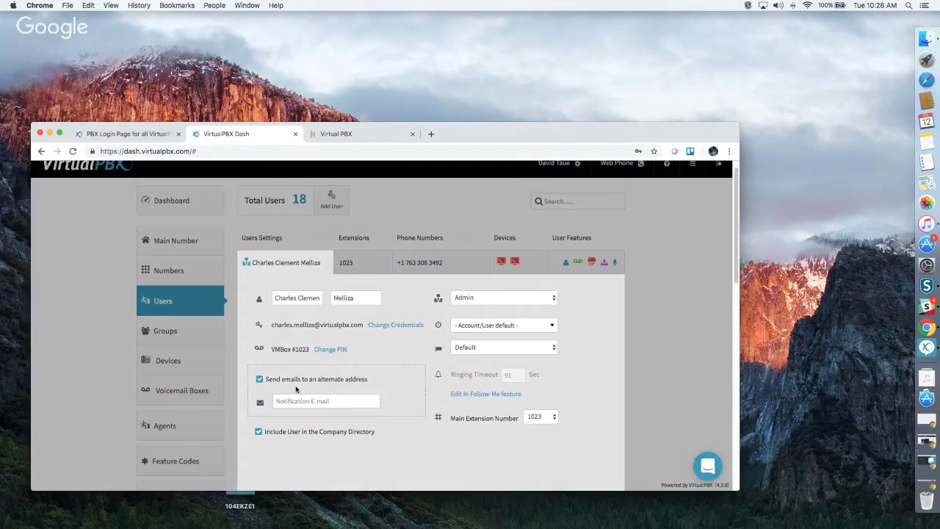
pyautogui.click(259, 379)
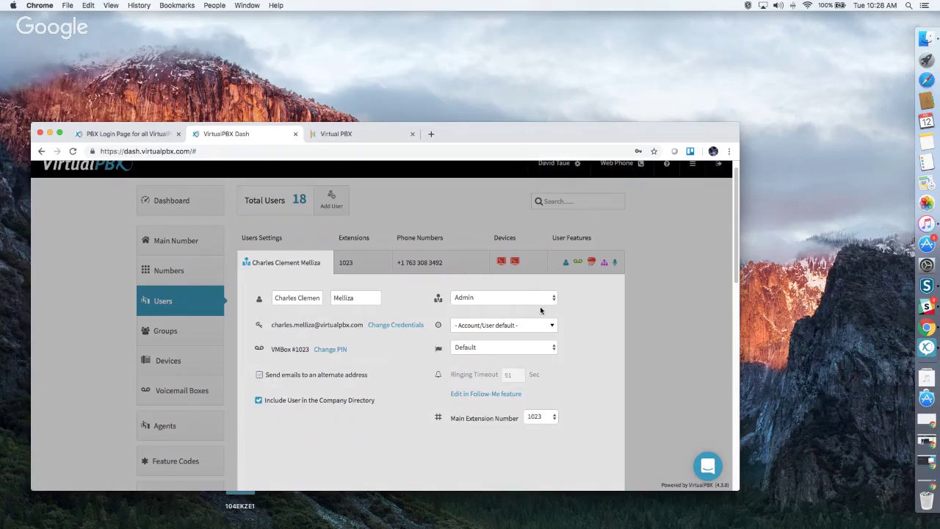
pyautogui.click(488, 298)
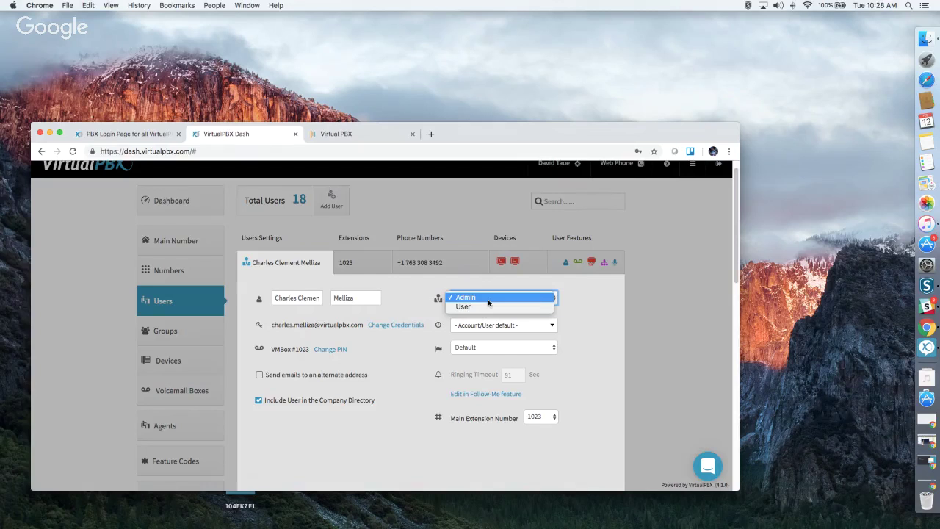
pyautogui.click(597, 303)
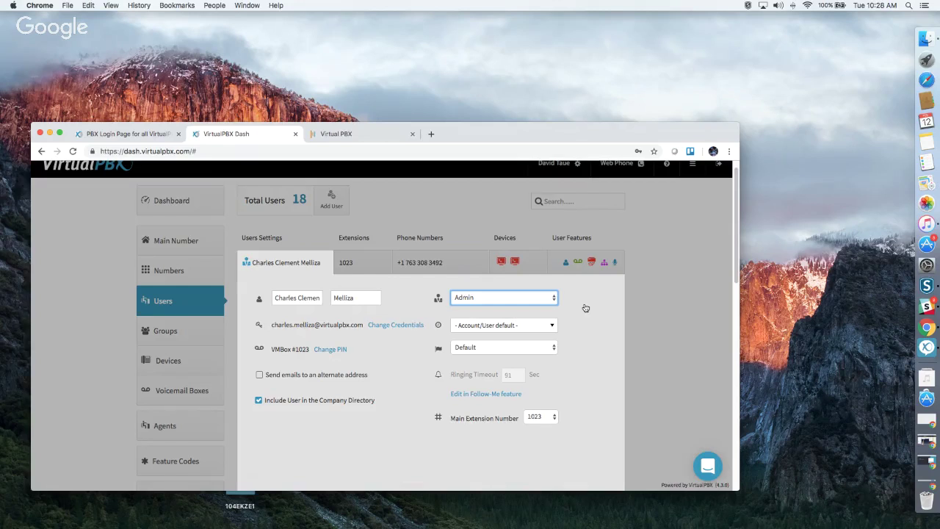
pyautogui.click(486, 329)
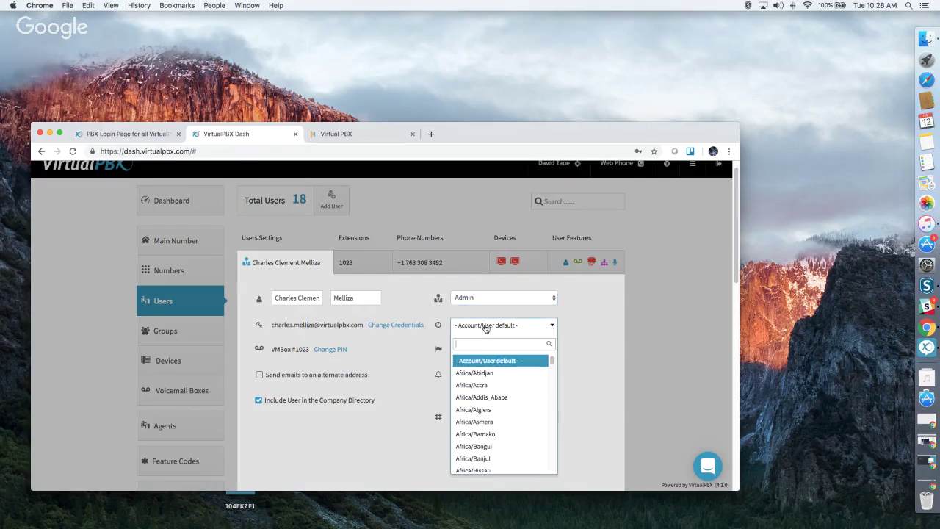
pyautogui.click(585, 334)
pyautogui.scroll(-2, 584, 333)
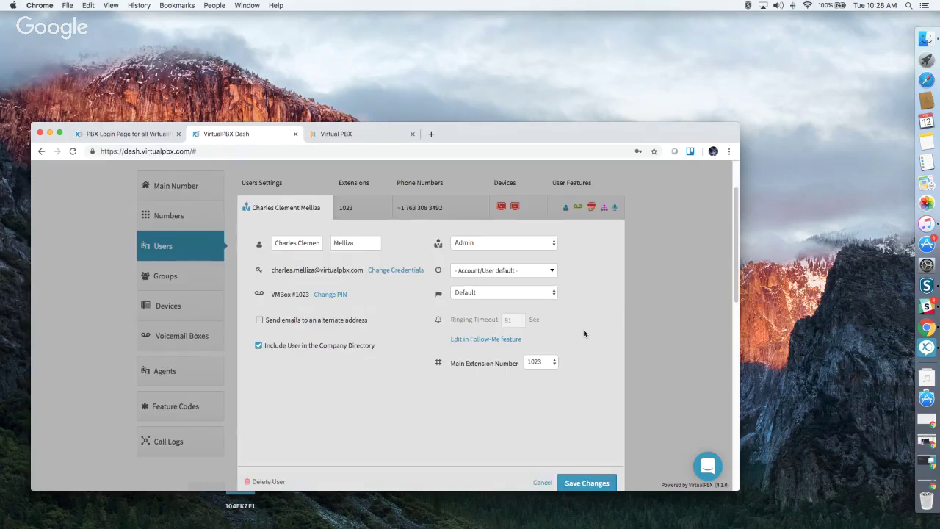
pyautogui.click(510, 297)
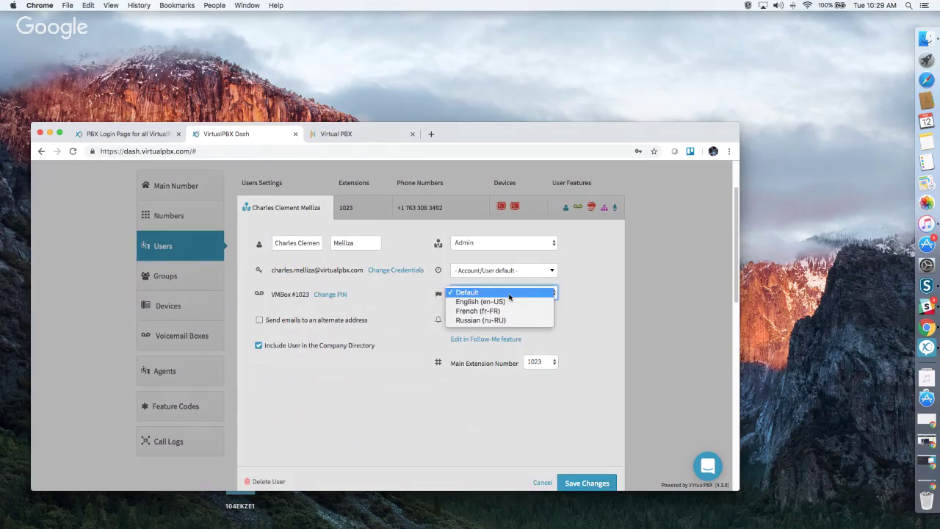
pyautogui.click(576, 316)
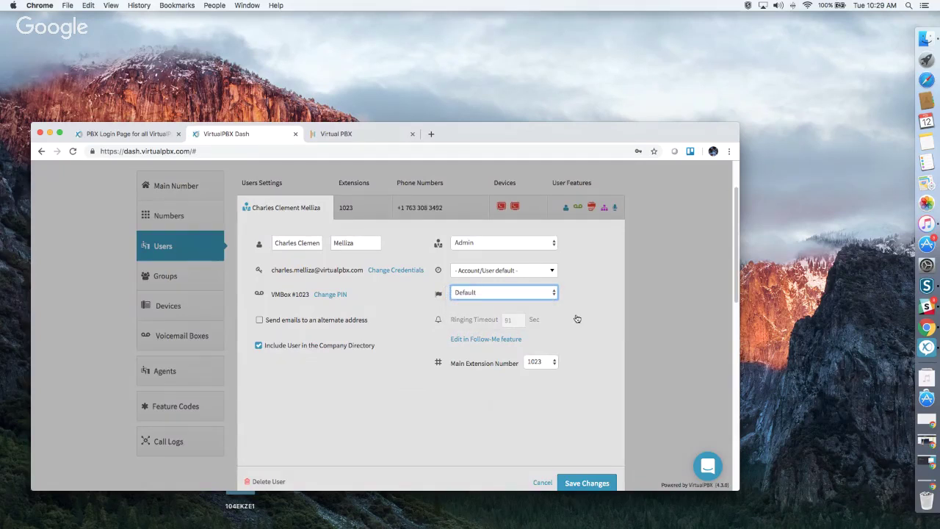
# Collapse the 1023 user's settings panel and close the extension editor unchanged.
pyautogui.moveTo(522, 321)
pyautogui.click(659, 309)
pyautogui.click(372, 209)
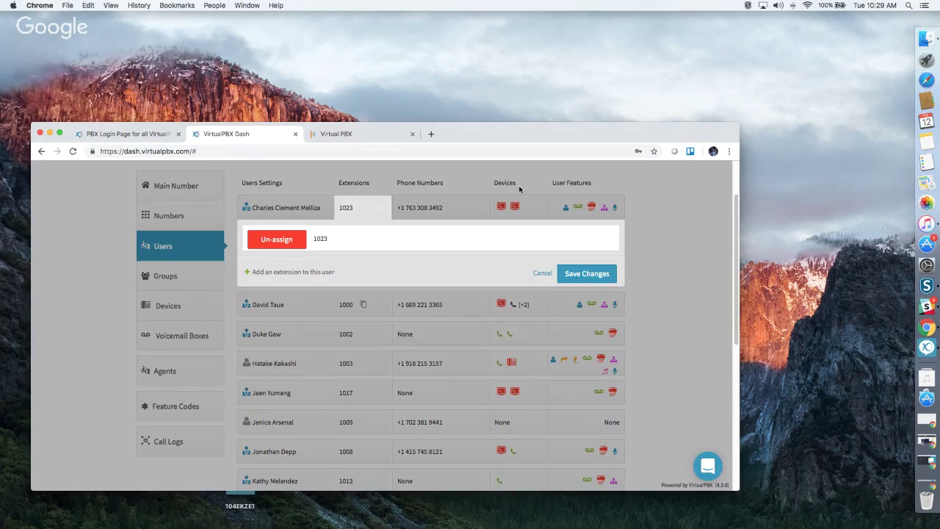
pyautogui.click(647, 220)
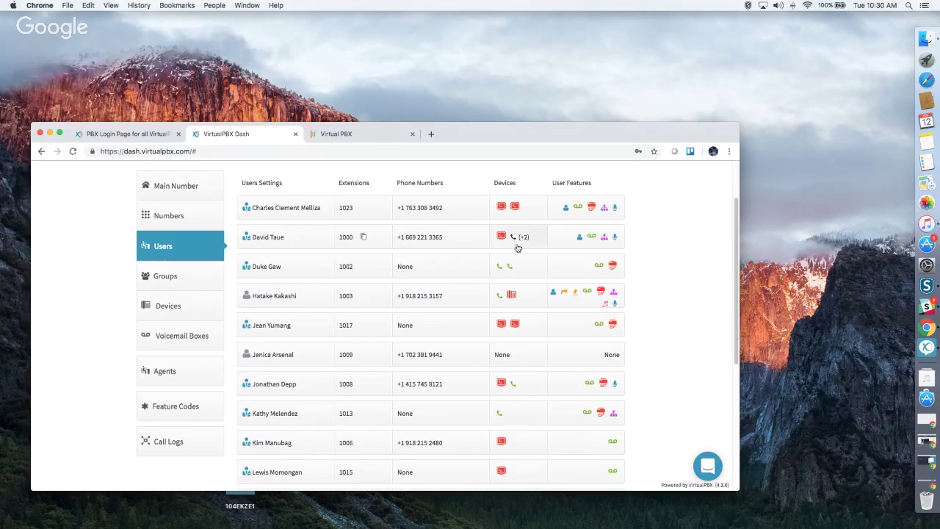
# Show the phone number assigned to extension 1000.
pyautogui.click(461, 245)
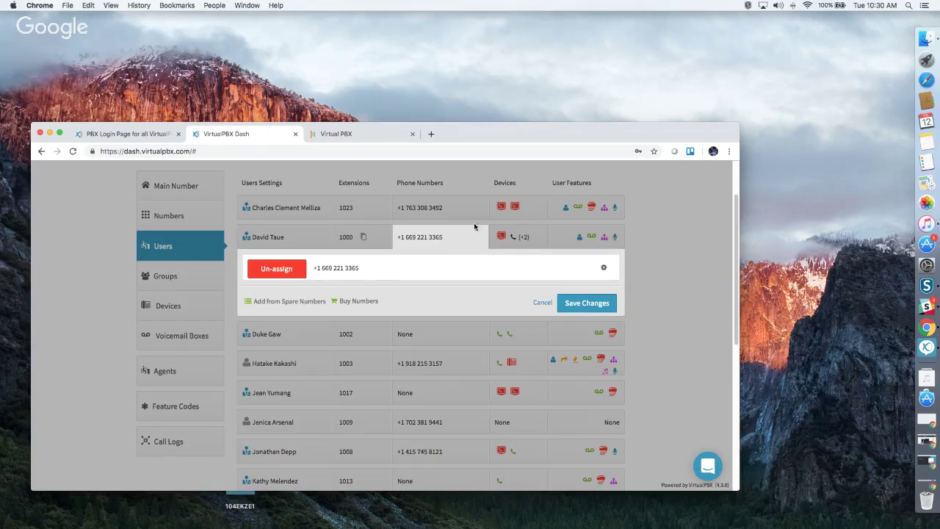
# Review extension 1000's four assigned devices, then bring up its User Features panel.
pyautogui.click(536, 243)
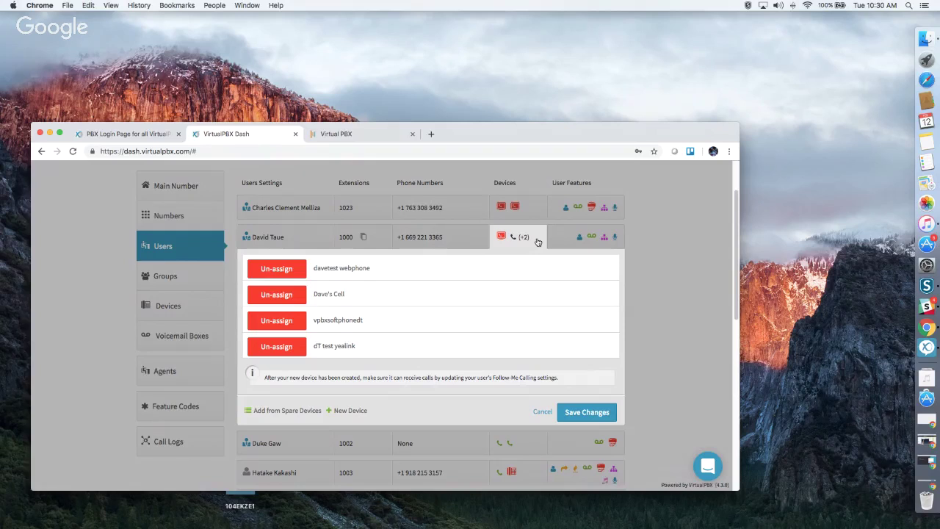
pyautogui.click(648, 255)
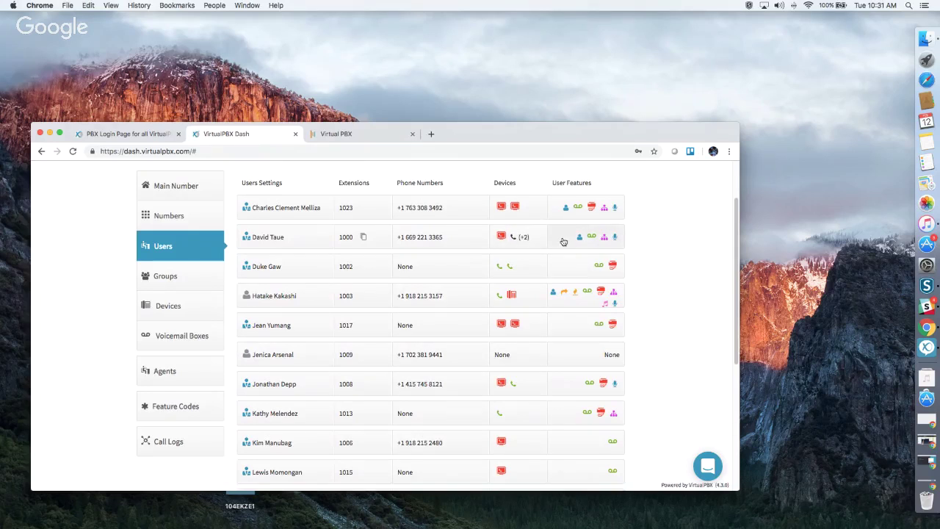
pyautogui.click(564, 242)
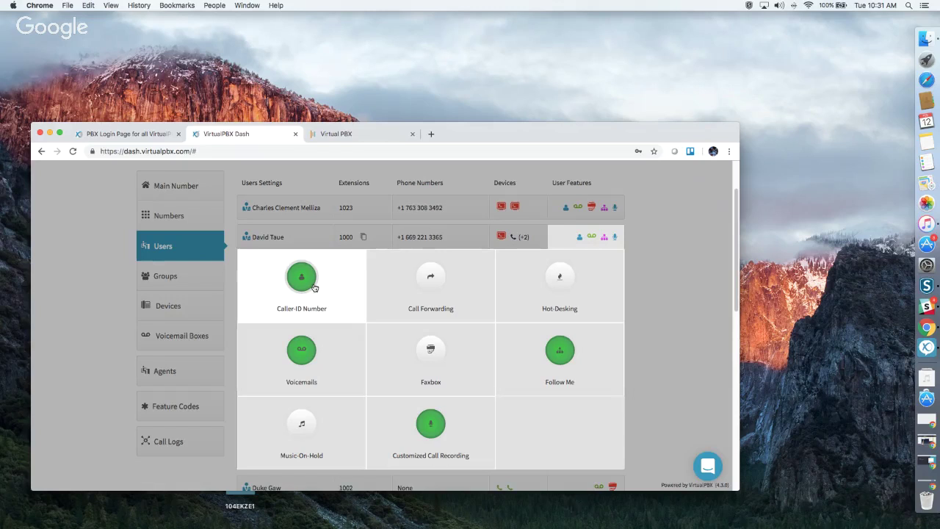
# Save extension 1000's Caller-ID Number as Off, then re-enable it and save again.
pyautogui.click(331, 287)
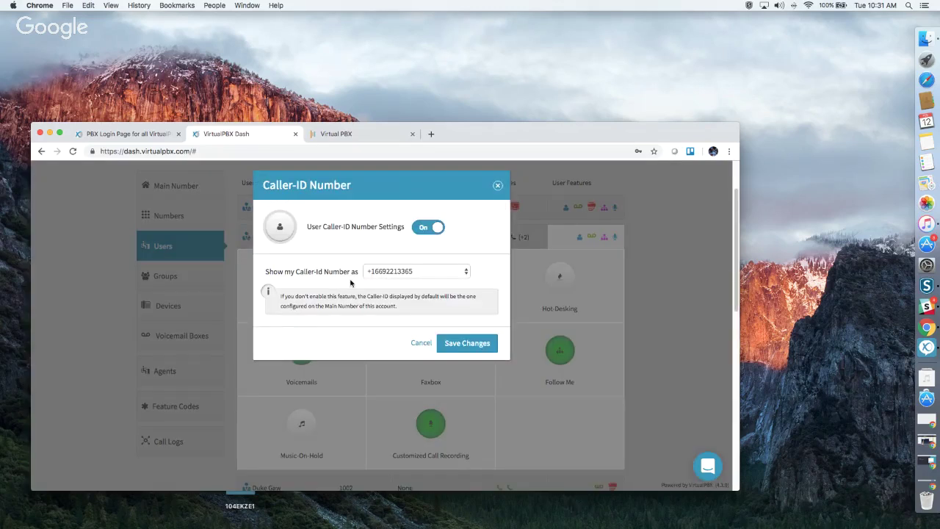
pyautogui.click(398, 274)
pyautogui.click(396, 272)
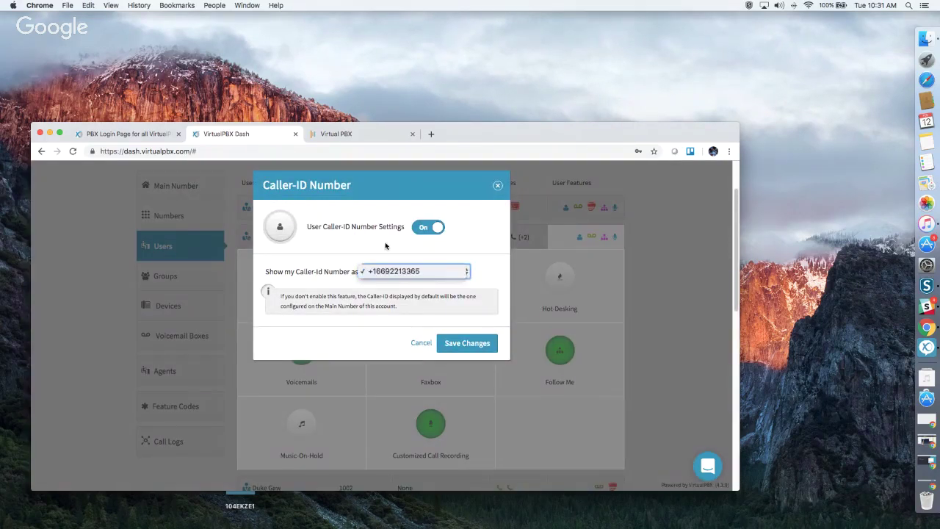
pyautogui.click(419, 230)
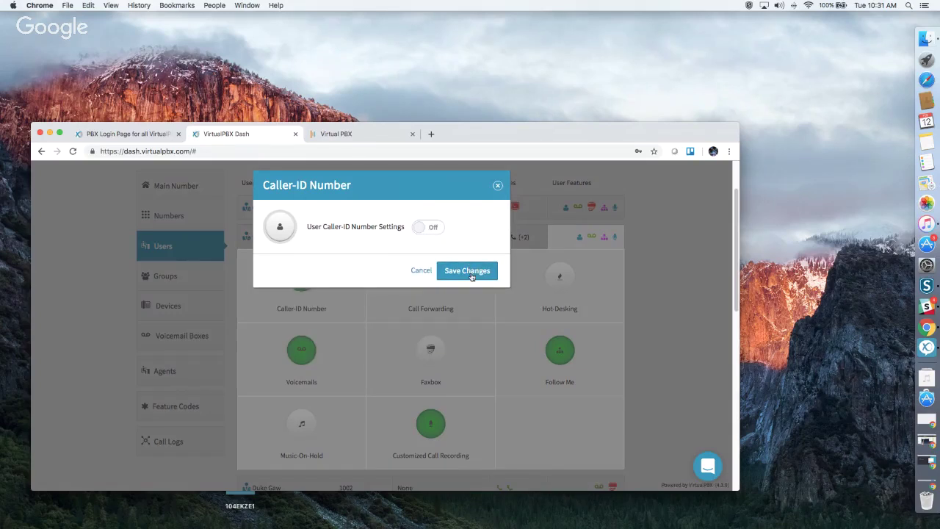
pyautogui.click(470, 273)
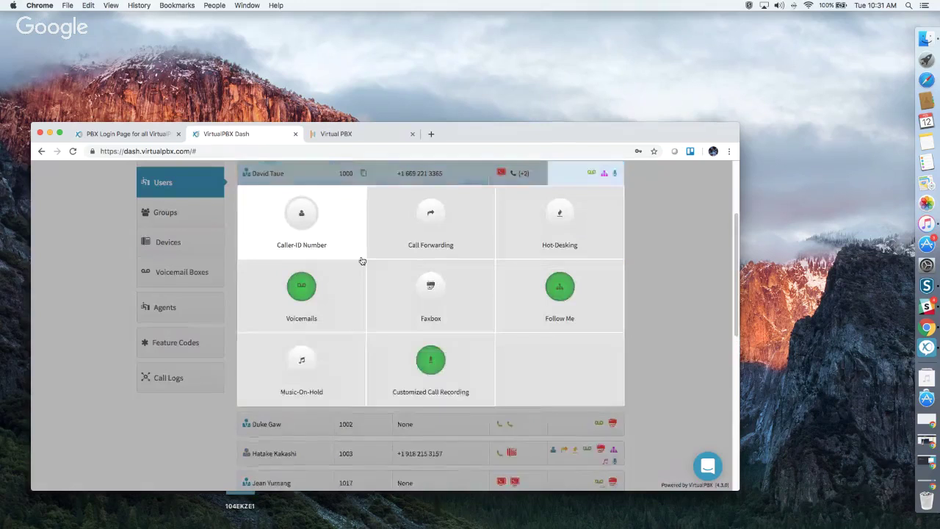
pyautogui.click(301, 258)
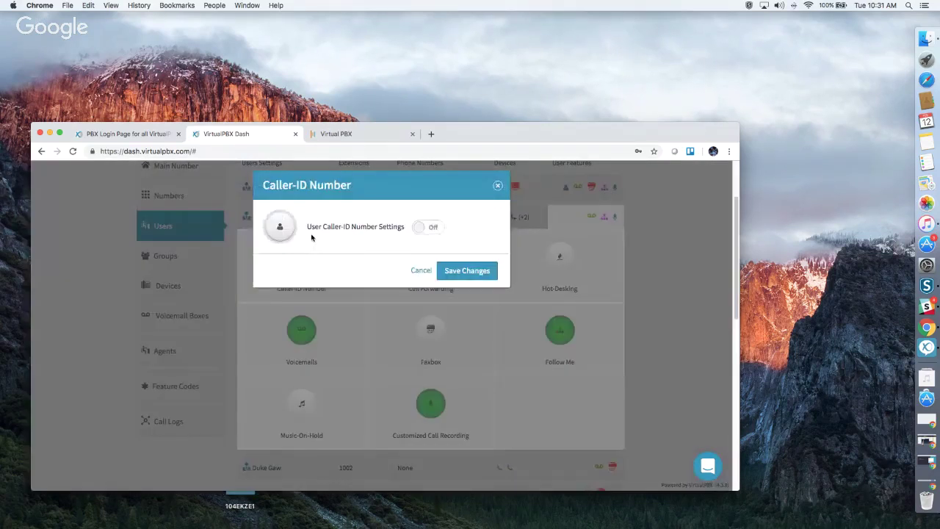
pyautogui.click(414, 230)
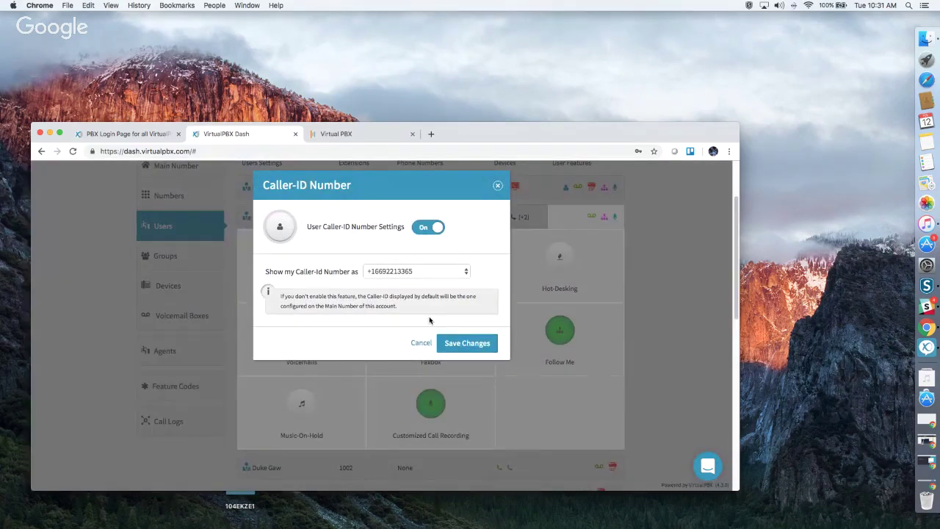
pyautogui.click(450, 344)
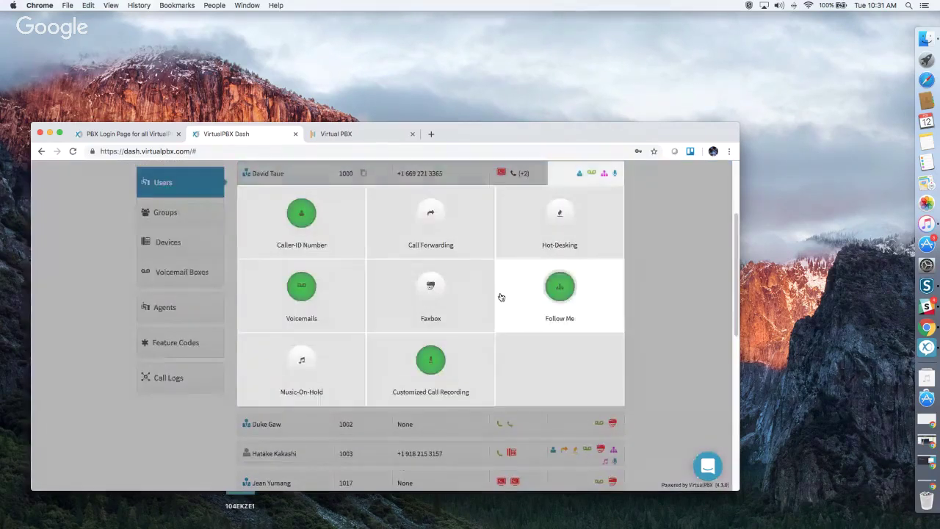
# Enable call forwarding in Failover Mode to 'A Mobile Phone' and save the changes.
pyautogui.click(454, 231)
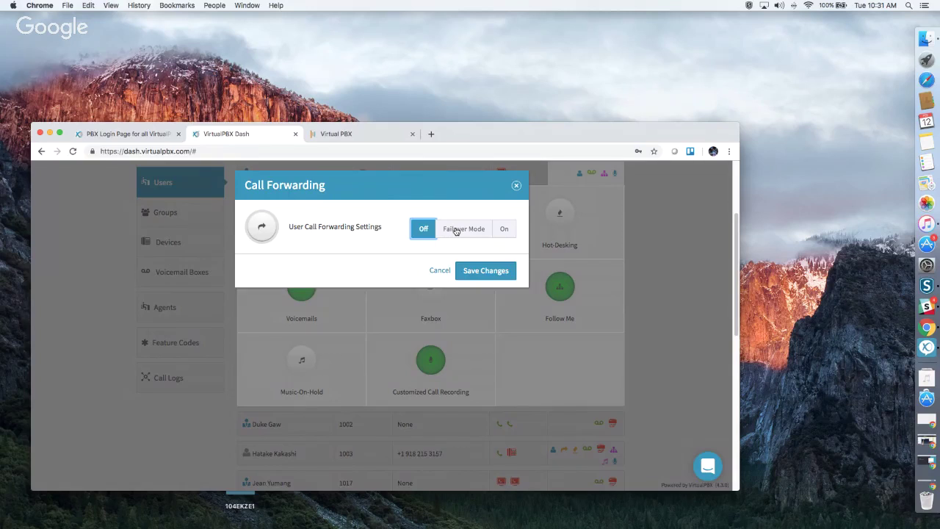
pyautogui.click(506, 229)
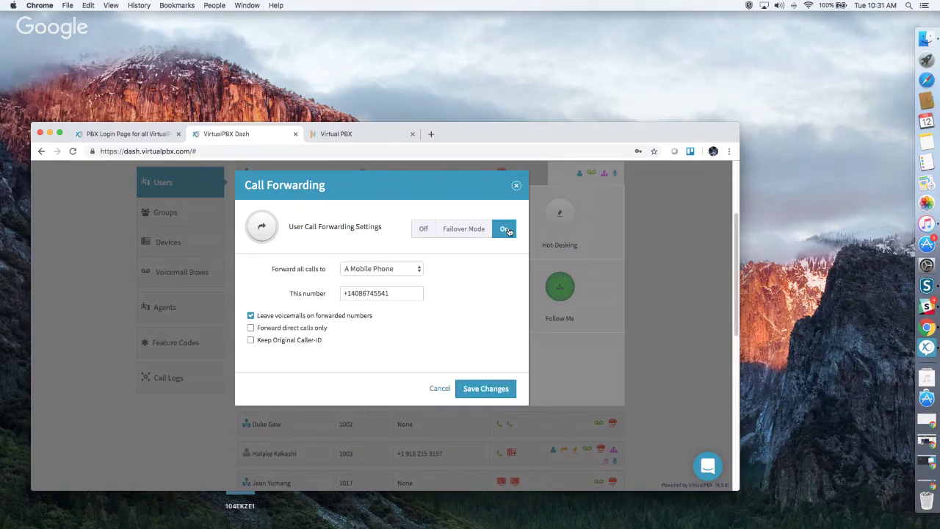
pyautogui.click(450, 232)
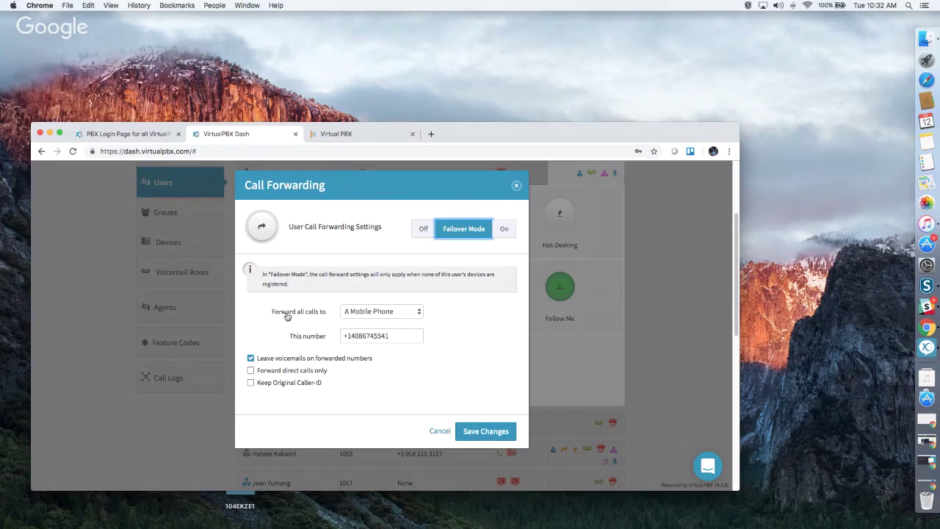
pyautogui.click(368, 312)
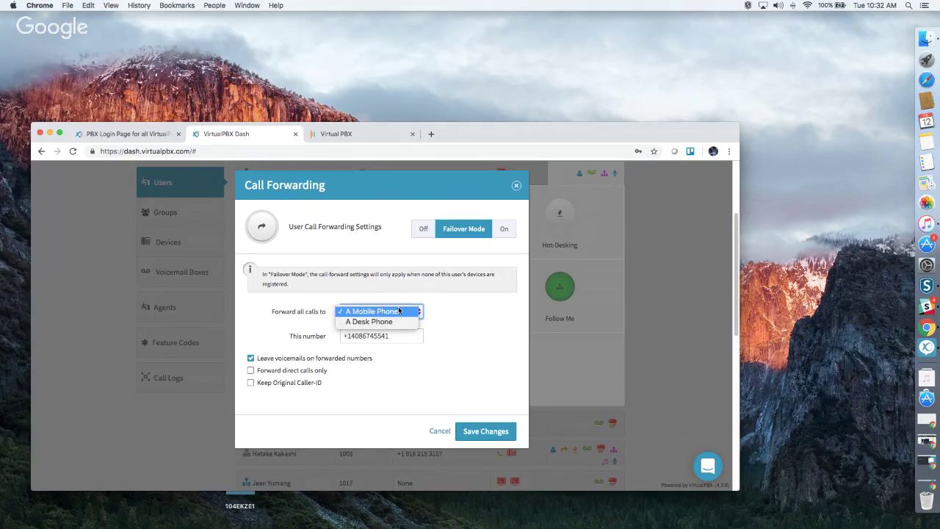
pyautogui.click(439, 346)
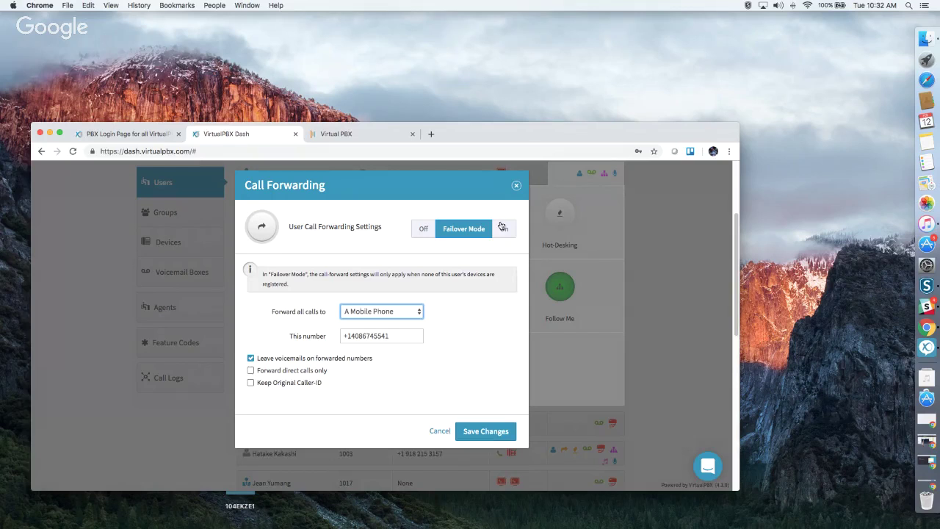
pyautogui.click(497, 433)
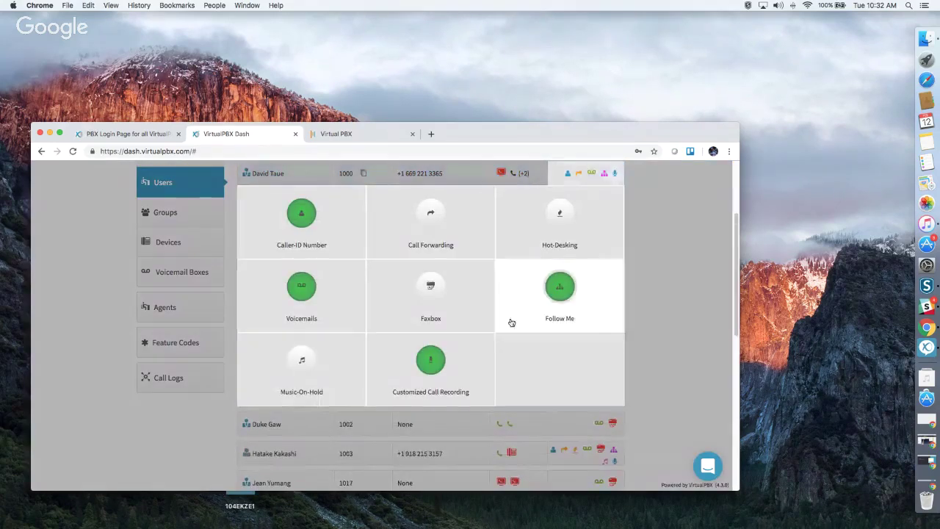
pyautogui.click(551, 224)
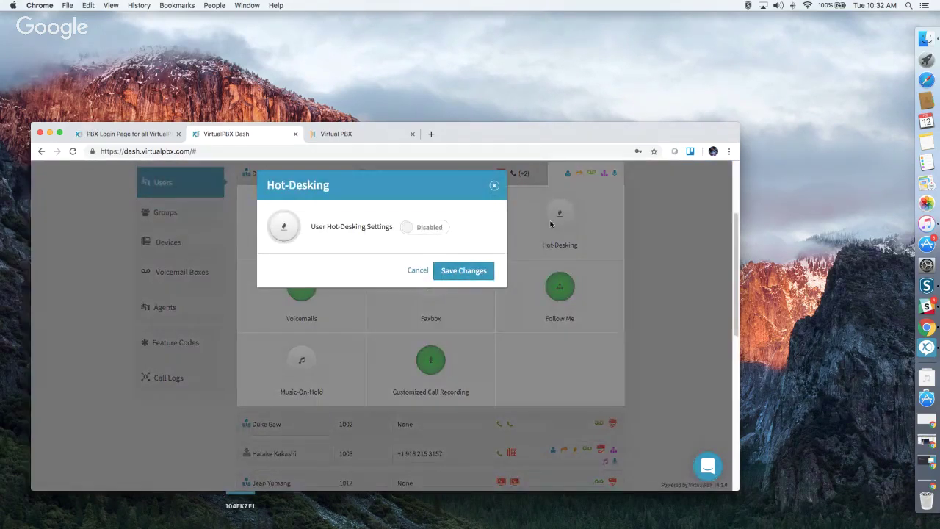
pyautogui.click(425, 228)
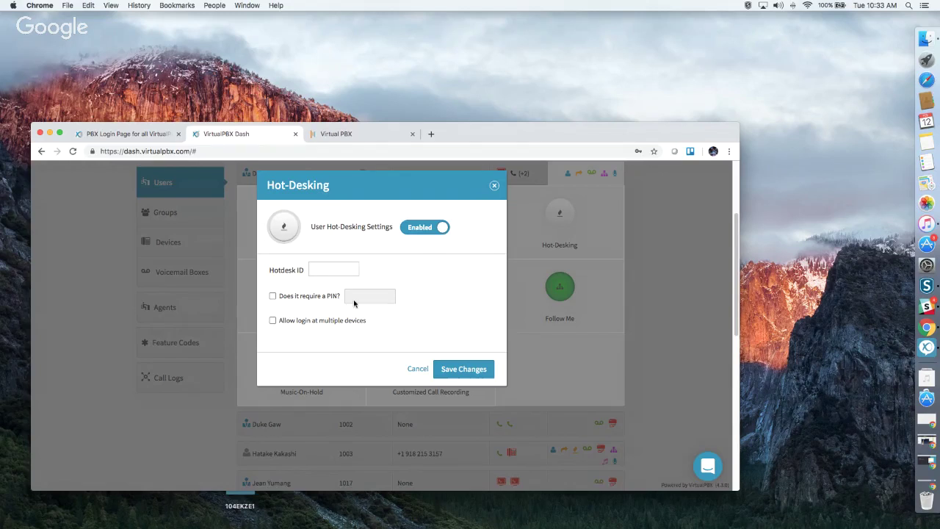
pyautogui.click(494, 188)
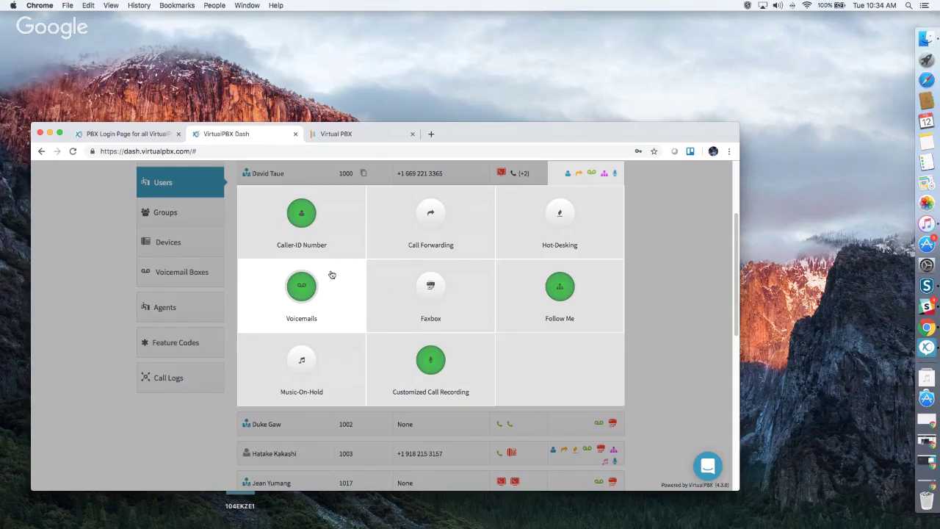
pyautogui.click(424, 286)
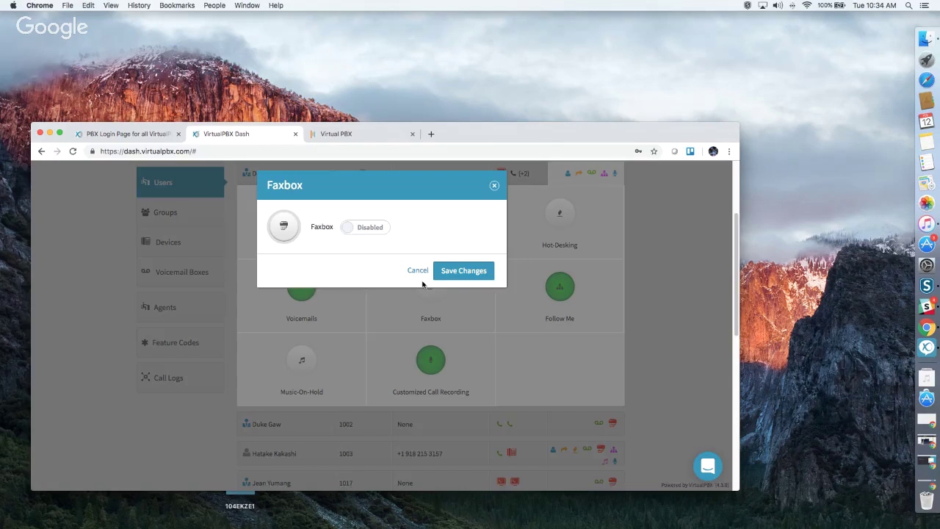
pyautogui.click(367, 228)
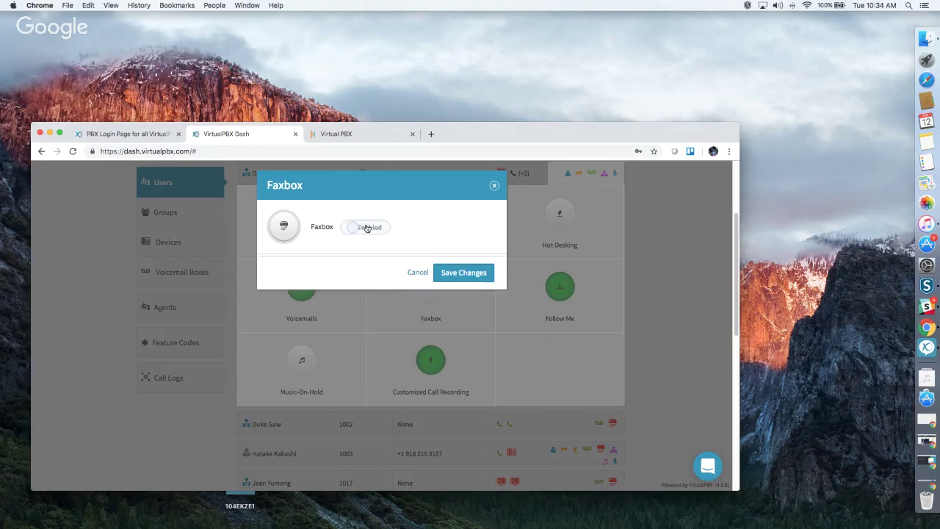
pyautogui.scroll(-1, 372, 287)
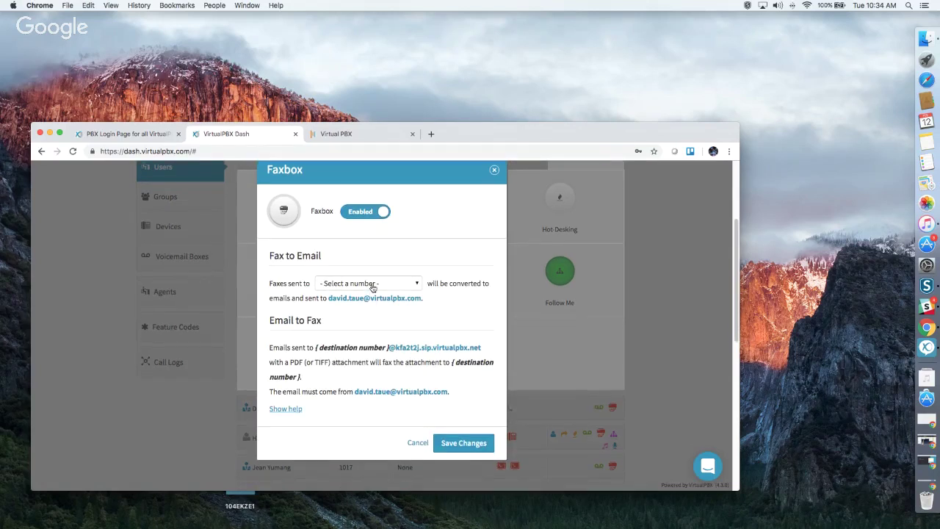
pyautogui.click(372, 284)
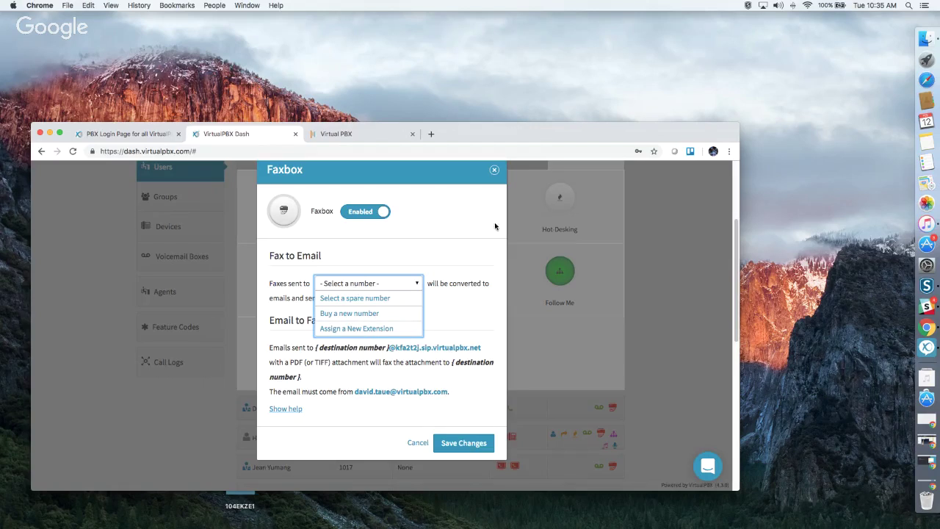
pyautogui.click(495, 175)
pyautogui.click(495, 173)
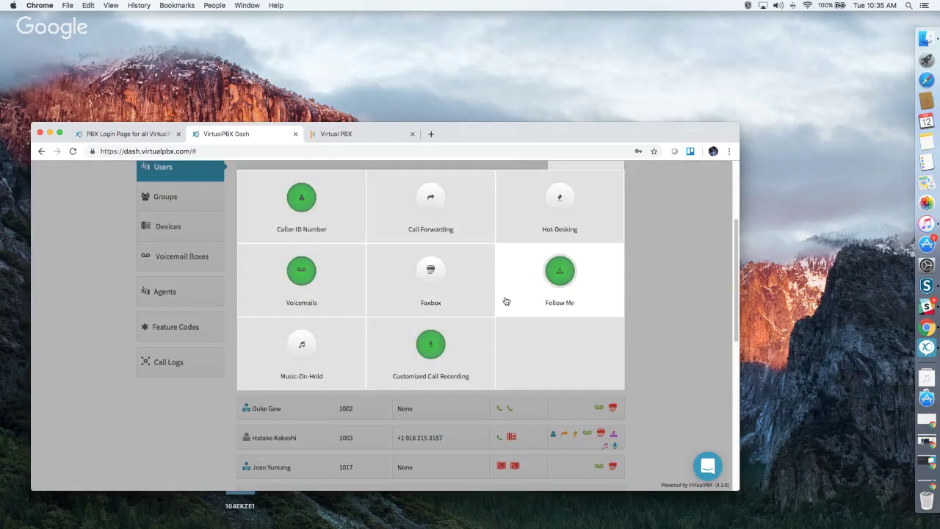
# Keep the Follow Me timeline at 120 seconds, stop the cell phone ringing, and save.
pyautogui.click(560, 271)
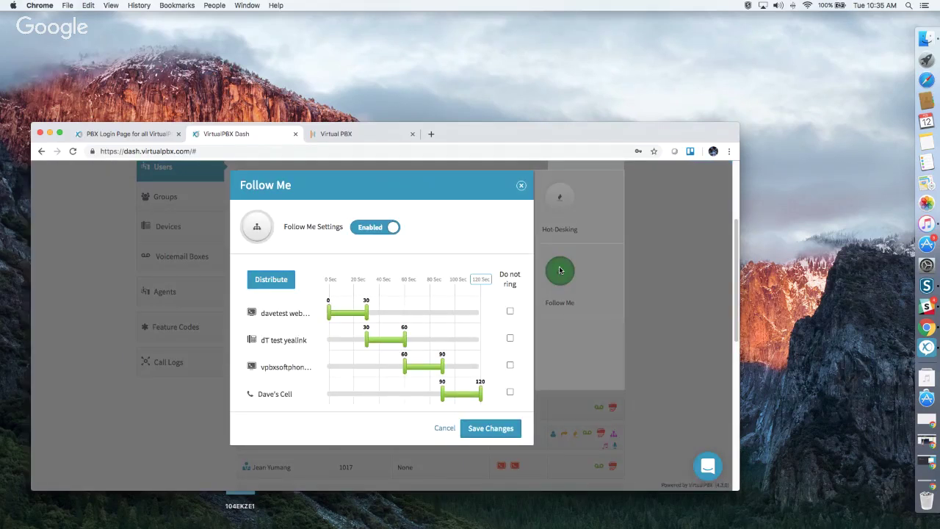
pyautogui.click(483, 280)
pyautogui.click(273, 280)
pyautogui.click(510, 392)
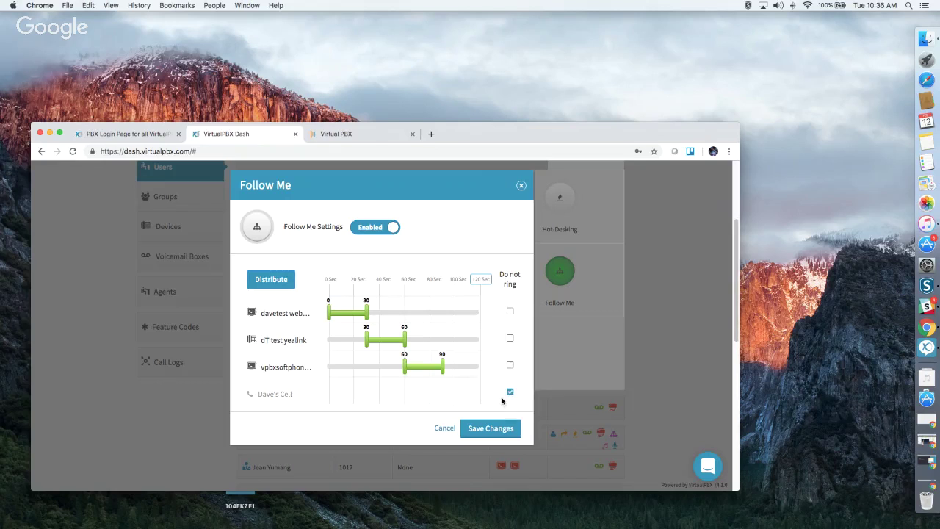
pyautogui.click(497, 432)
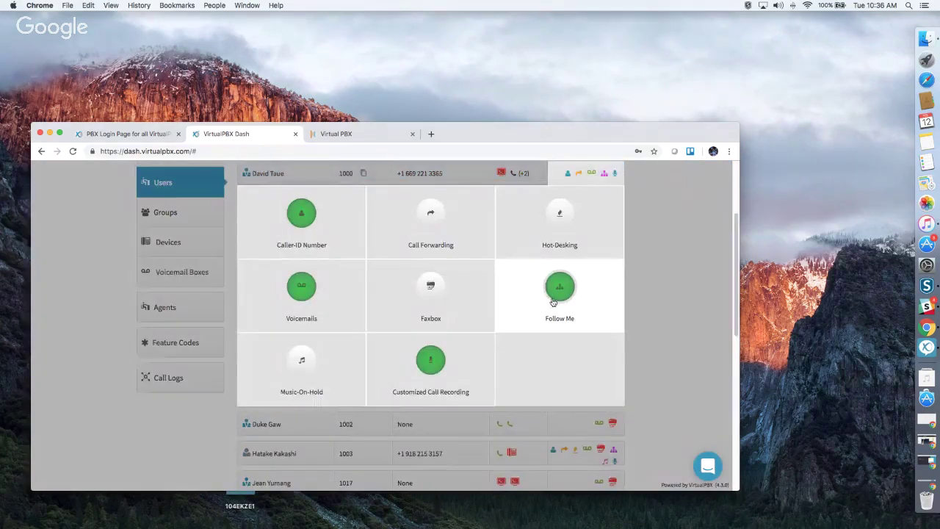
# Stretch the web phone, dT test yealink, softphone and cell phone ring bars to 0–120 seconds.
pyautogui.click(514, 298)
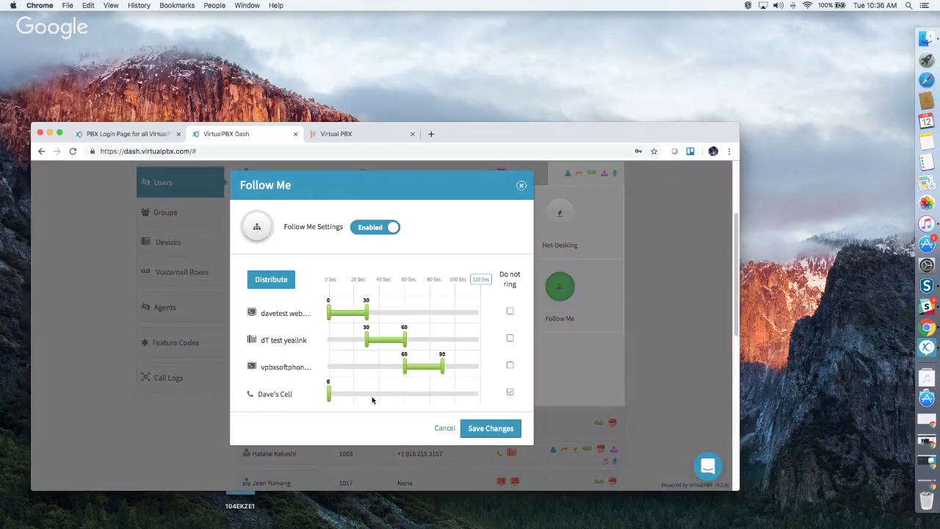
pyautogui.moveTo(330, 397); pyautogui.dragTo(459, 403)
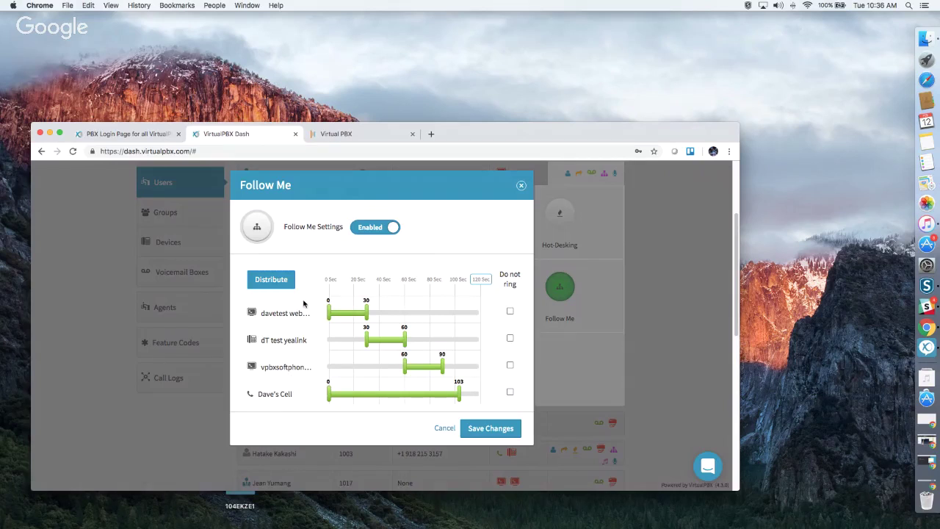
pyautogui.moveTo(366, 343); pyautogui.dragTo(328, 344)
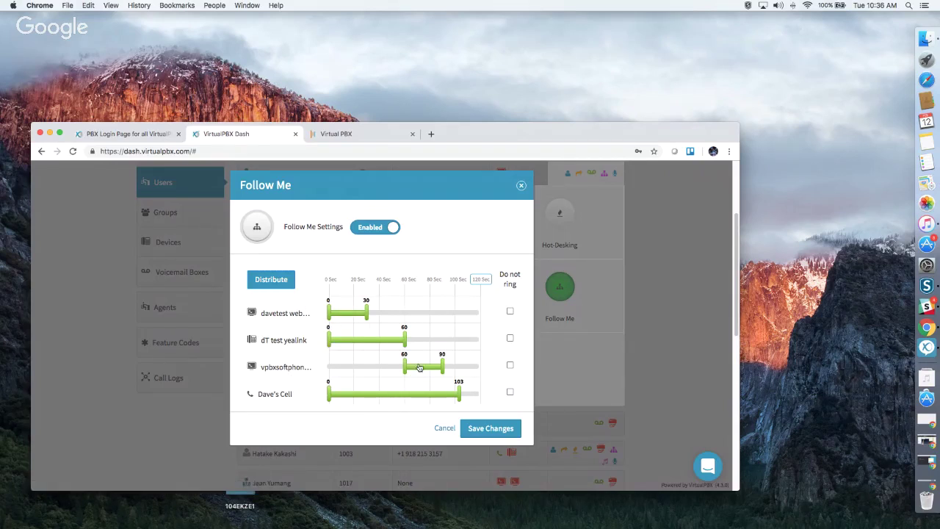
pyautogui.moveTo(405, 368); pyautogui.dragTo(316, 369)
pyautogui.moveTo(365, 306); pyautogui.dragTo(505, 311)
pyautogui.moveTo(404, 339); pyautogui.dragTo(485, 339)
pyautogui.moveTo(443, 364); pyautogui.dragTo(520, 366)
pyautogui.moveTo(458, 390); pyautogui.dragTo(484, 396)
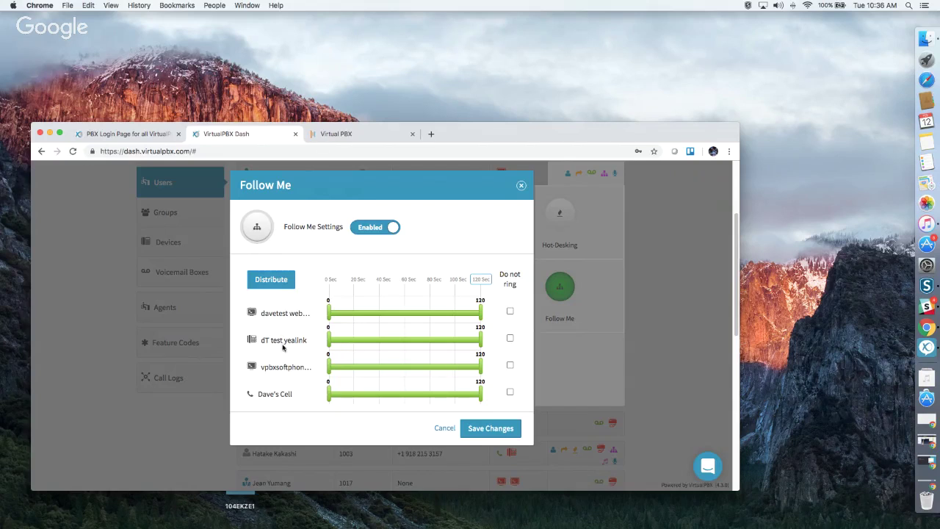
# Move dT test yealink to the top, distribute into 30-second turns, and save.
pyautogui.moveTo(250, 348); pyautogui.dragTo(250, 310)
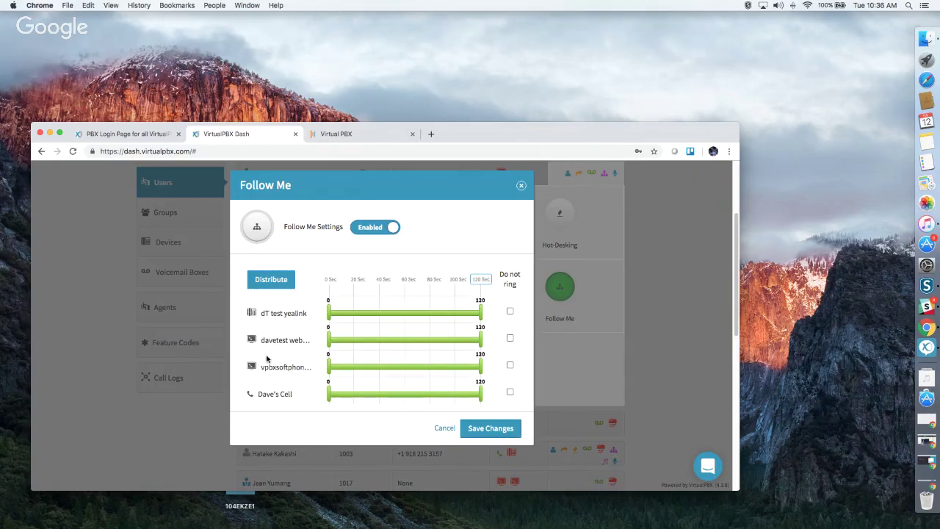
pyautogui.click(271, 280)
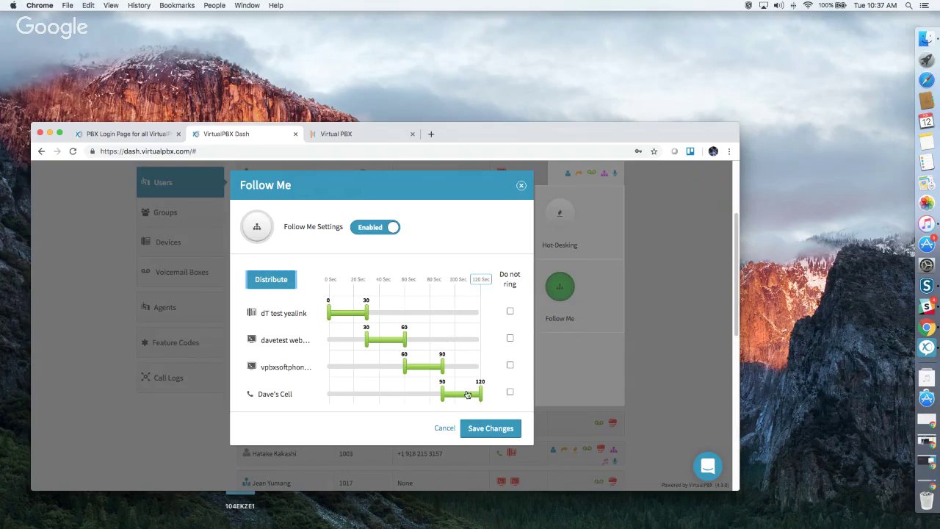
pyautogui.click(491, 429)
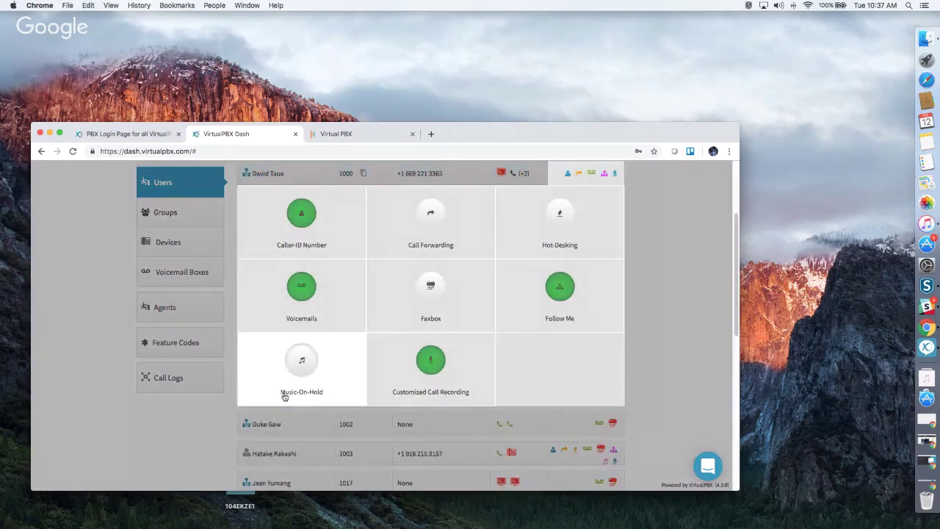
# Try Music-On-Hold with Silence and the upload option, then leave it disabled and close.
pyautogui.click(278, 381)
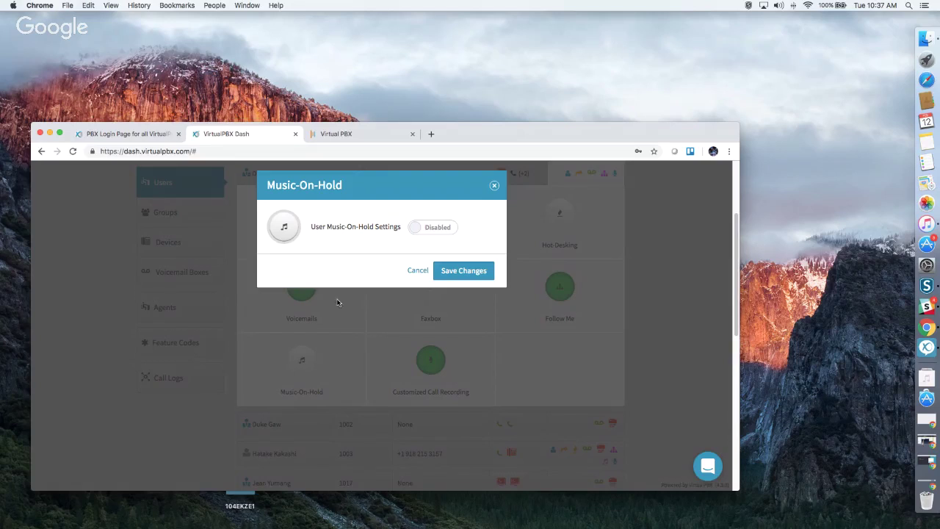
pyautogui.click(432, 228)
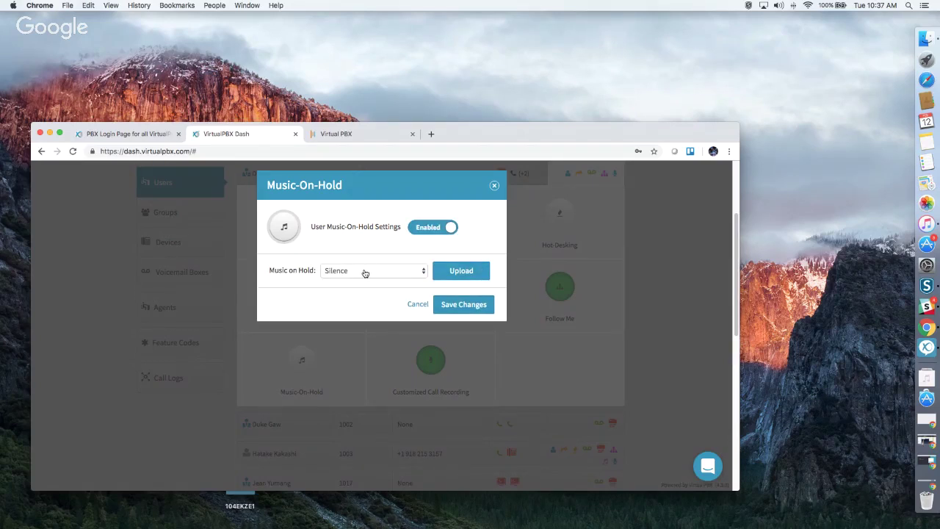
pyautogui.click(365, 273)
pyautogui.click(461, 272)
pyautogui.click(462, 271)
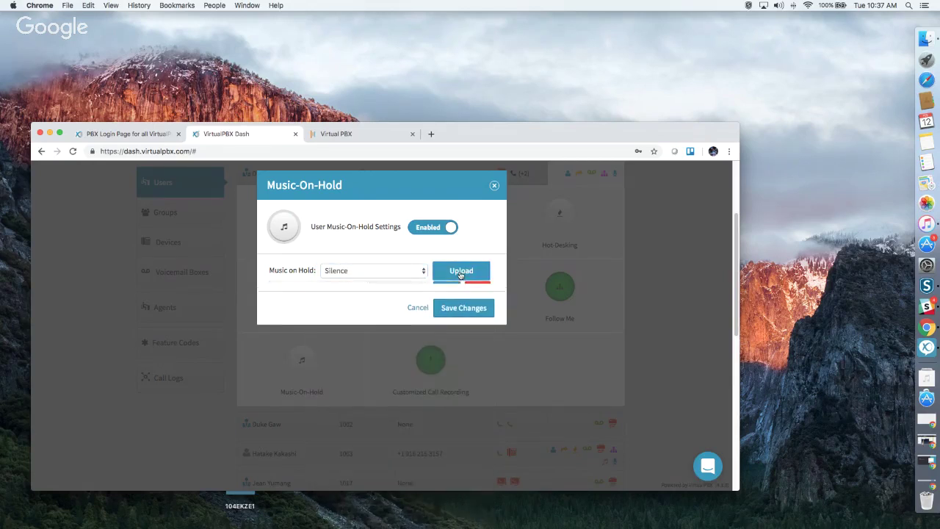
pyautogui.click(330, 296)
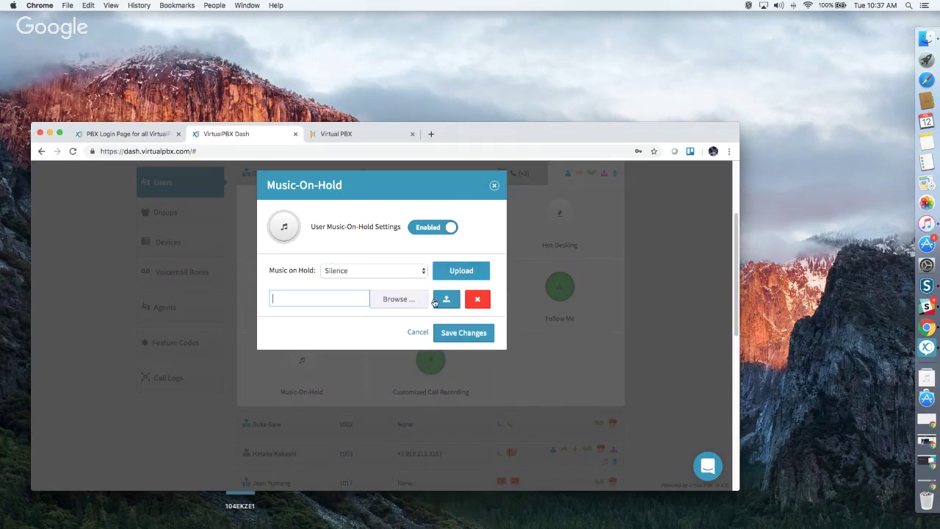
pyautogui.click(438, 227)
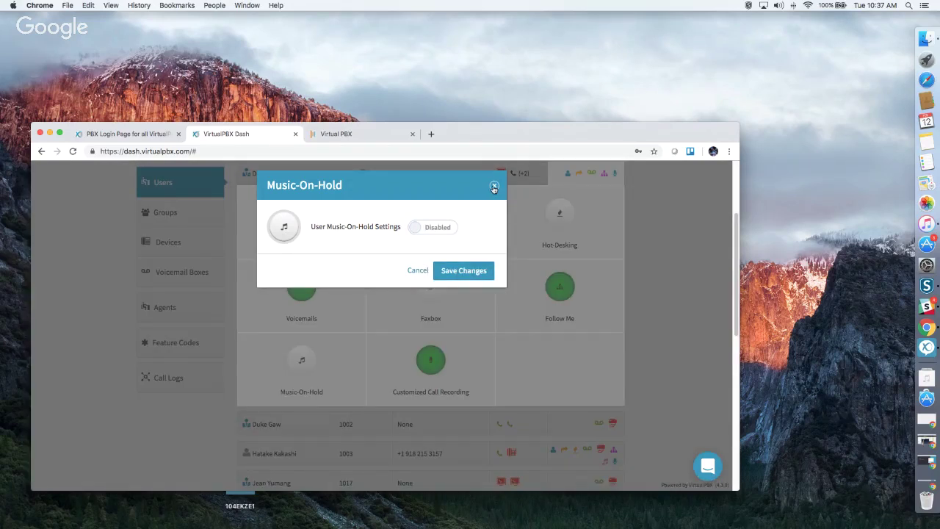
pyautogui.click(495, 188)
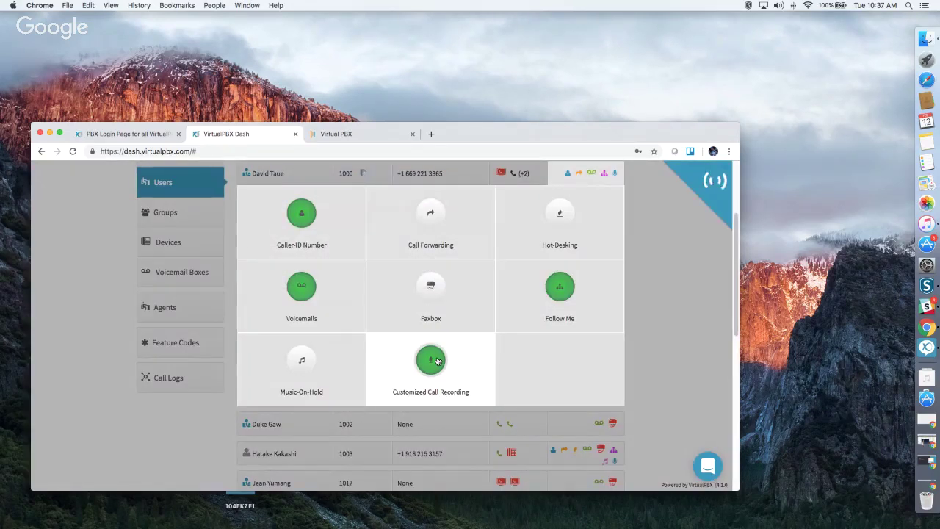
# Set call recording to Outbound External only, with inbound and outbound internal off, and save.
pyautogui.click(431, 360)
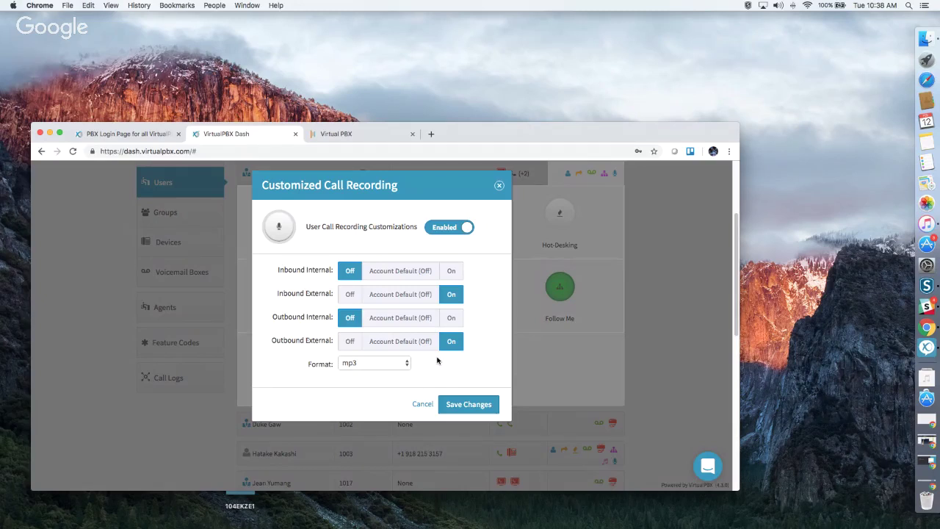
pyautogui.click(446, 319)
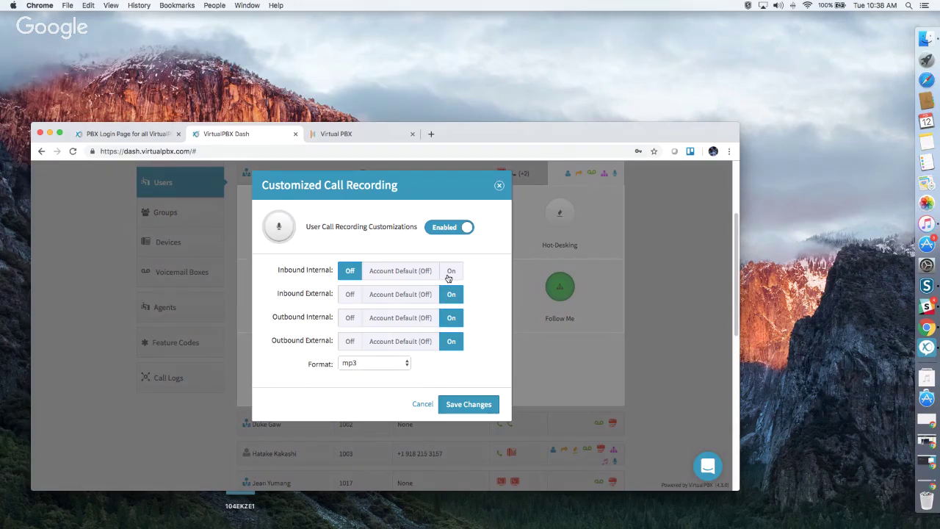
pyautogui.click(450, 271)
pyautogui.click(350, 271)
pyautogui.click(350, 295)
pyautogui.click(350, 317)
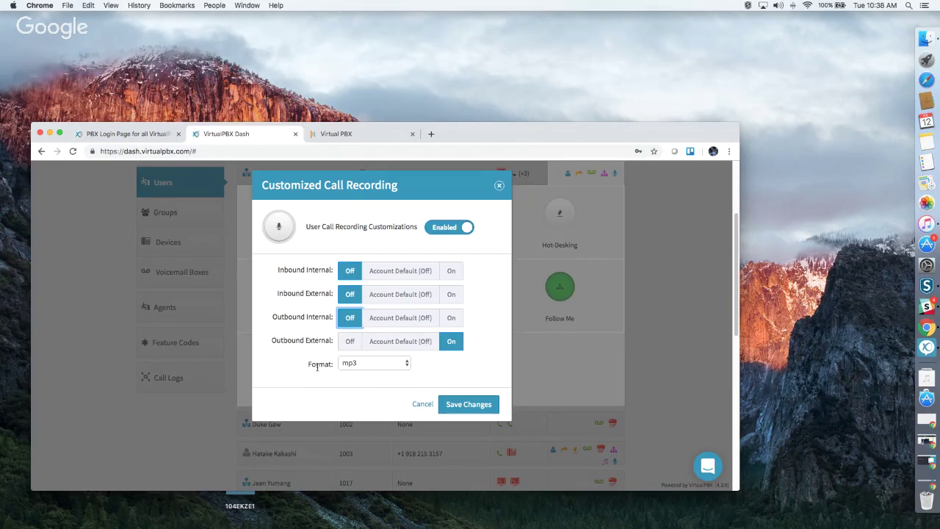
pyautogui.click(451, 406)
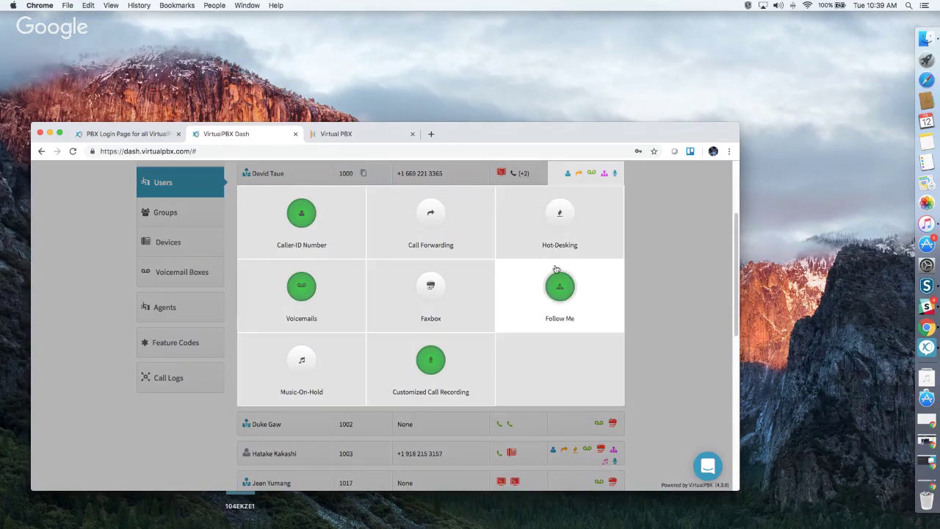
# On the Groups page, abandon a new group after adding two users, then open 2019 RG's settings.
pyautogui.click(659, 273)
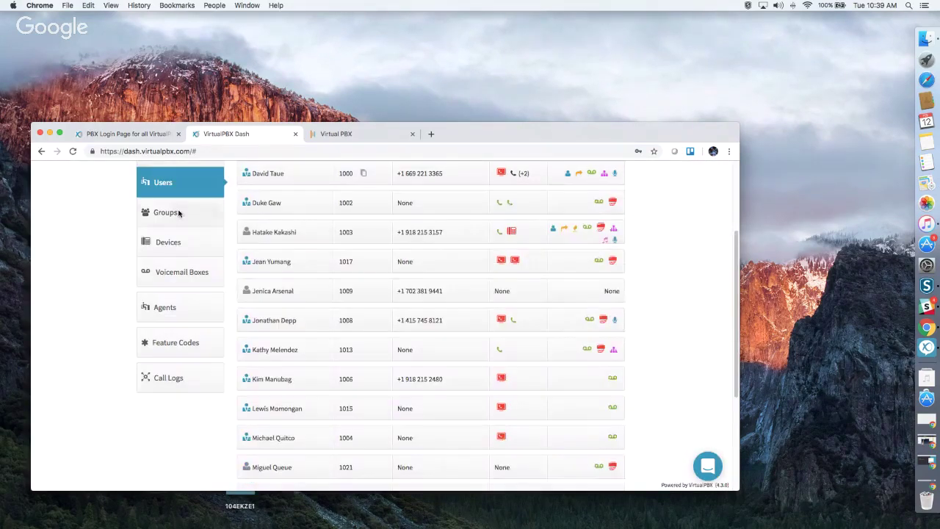
pyautogui.click(169, 213)
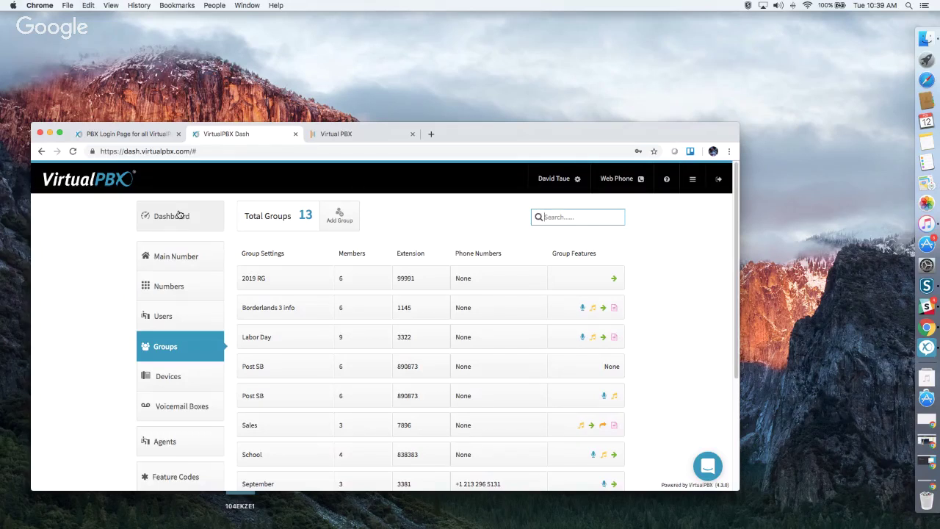
pyautogui.click(339, 215)
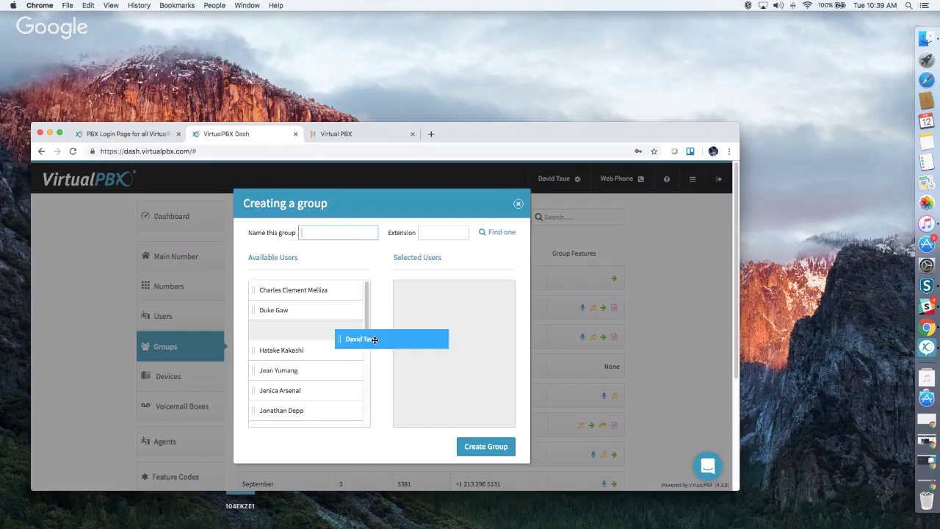
pyautogui.moveTo(284, 310); pyautogui.dragTo(418, 351)
pyautogui.moveTo(275, 330); pyautogui.dragTo(396, 393)
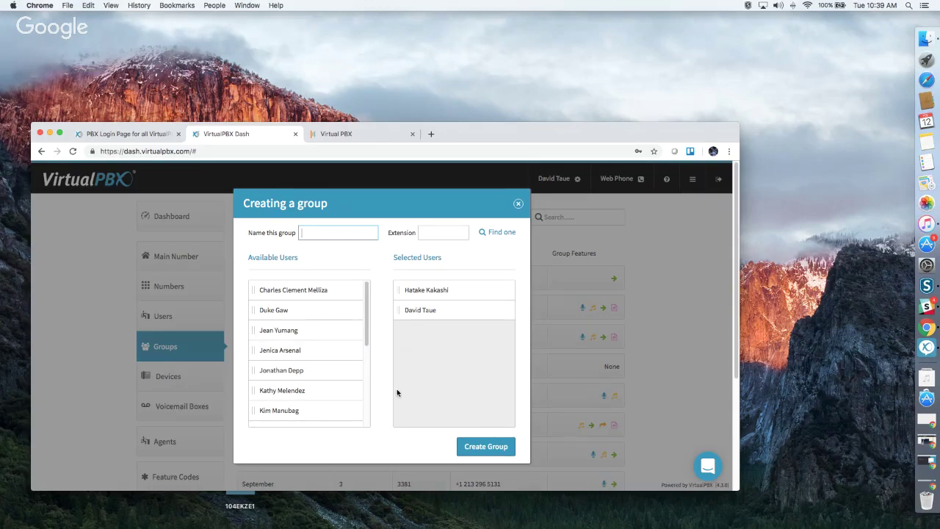
pyautogui.click(517, 204)
pyautogui.click(291, 282)
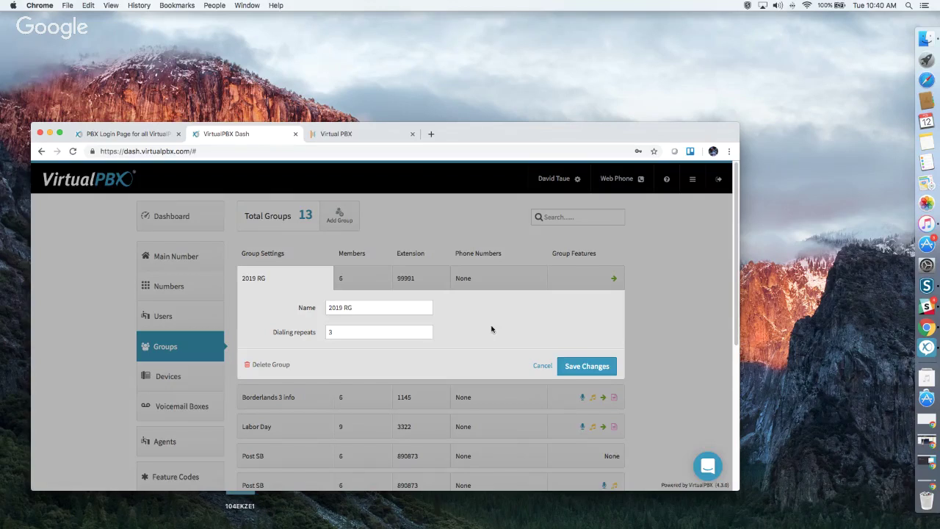
# Remove User Deleted from 2019 RG and distribute the five members into 24-second turns.
pyautogui.click(359, 283)
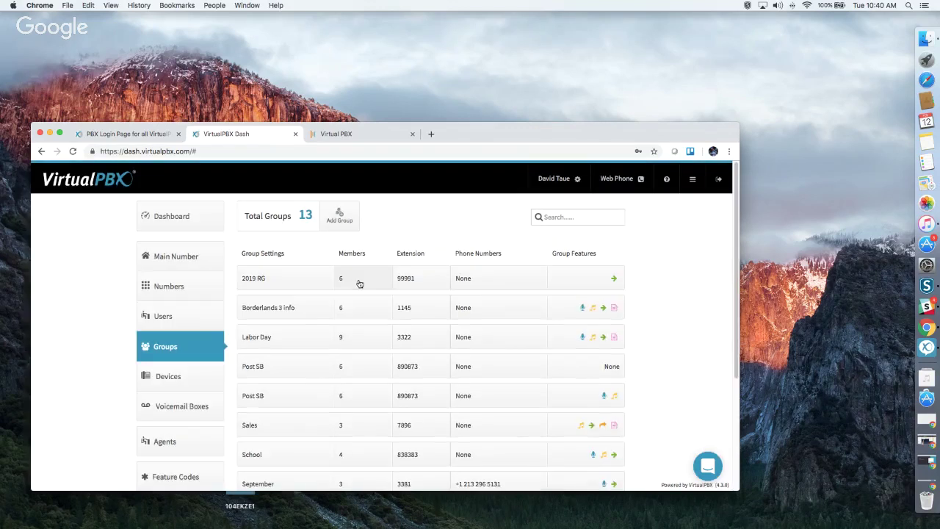
pyautogui.click(360, 283)
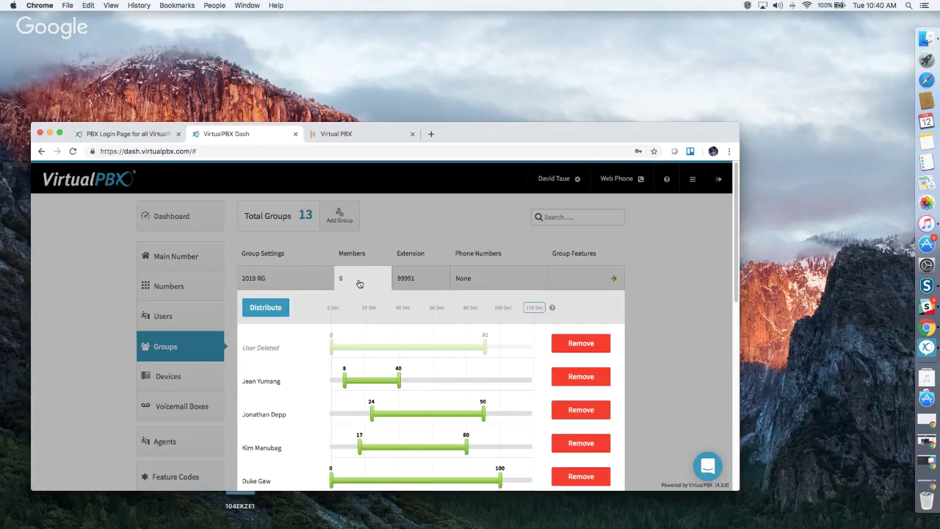
pyautogui.scroll(-2, 360, 283)
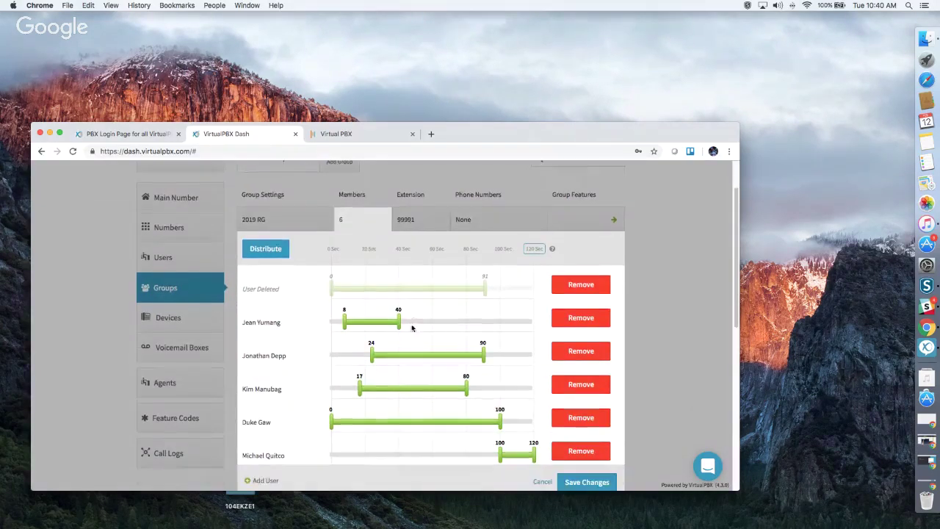
pyautogui.click(576, 284)
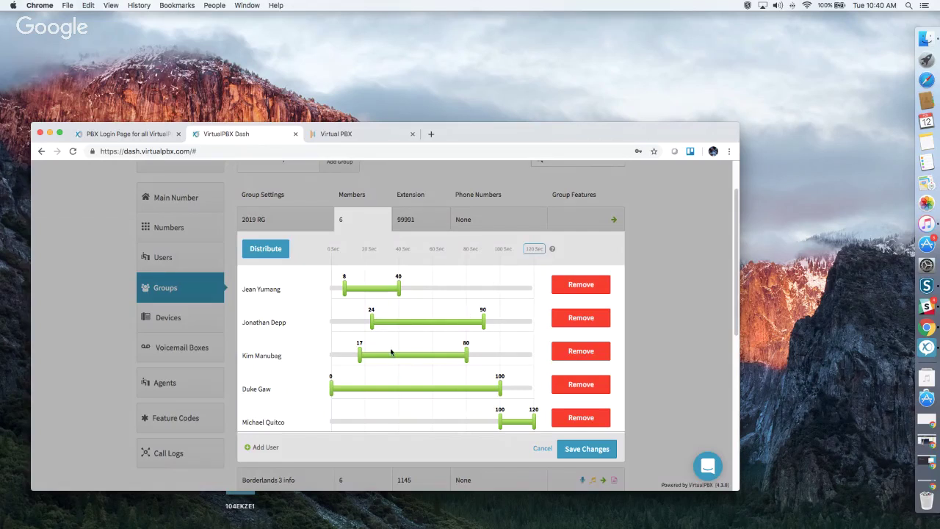
pyautogui.moveTo(400, 295); pyautogui.dragTo(460, 293)
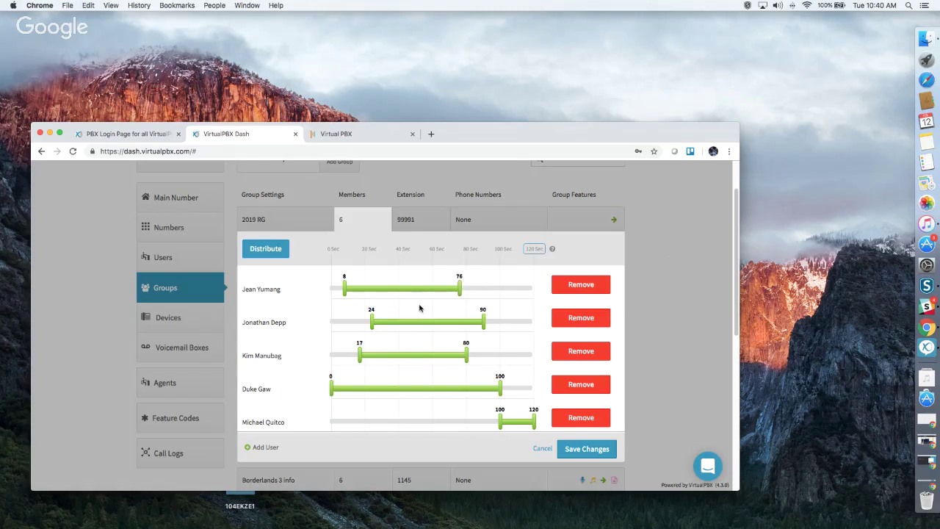
pyautogui.moveTo(371, 324); pyautogui.dragTo(355, 324)
pyautogui.moveTo(467, 357); pyautogui.dragTo(506, 357)
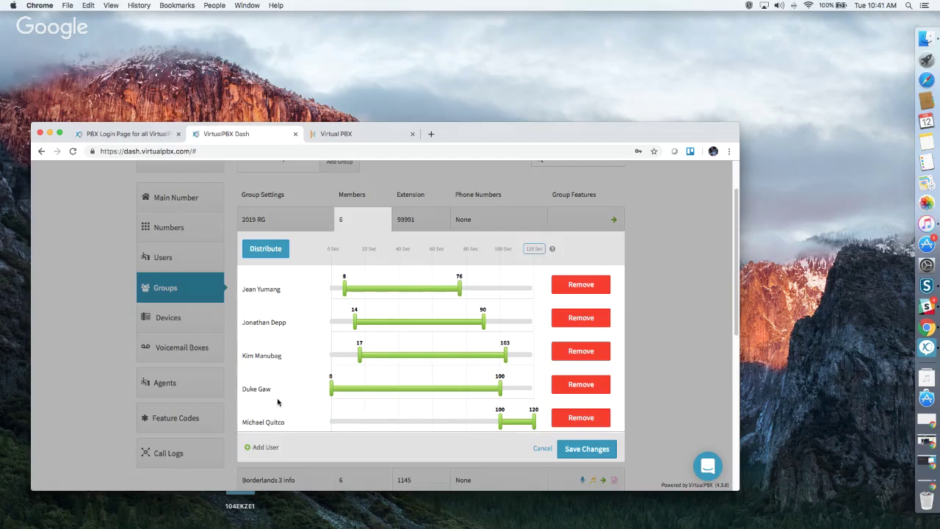
pyautogui.click(266, 247)
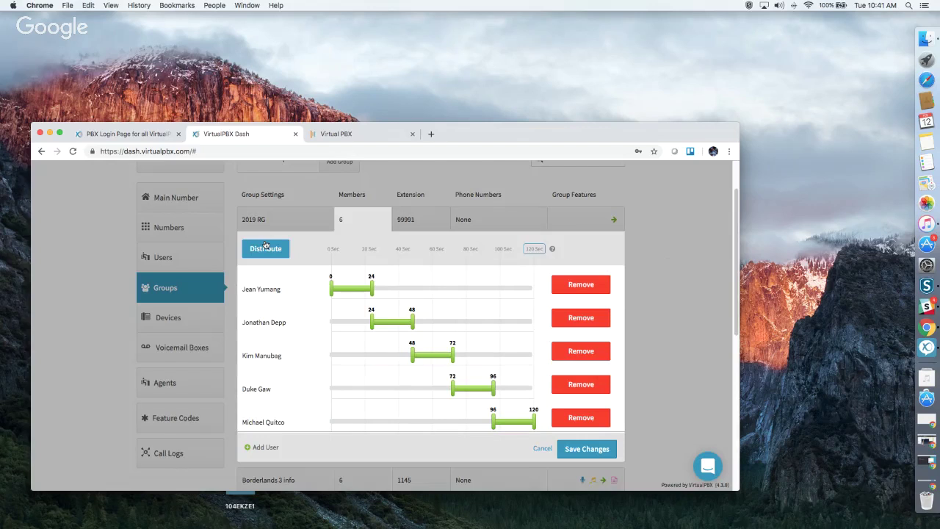
# Move the ring start of the second, third and fourth 2019 RG members to 0 seconds.
pyautogui.moveTo(373, 322); pyautogui.dragTo(331, 324)
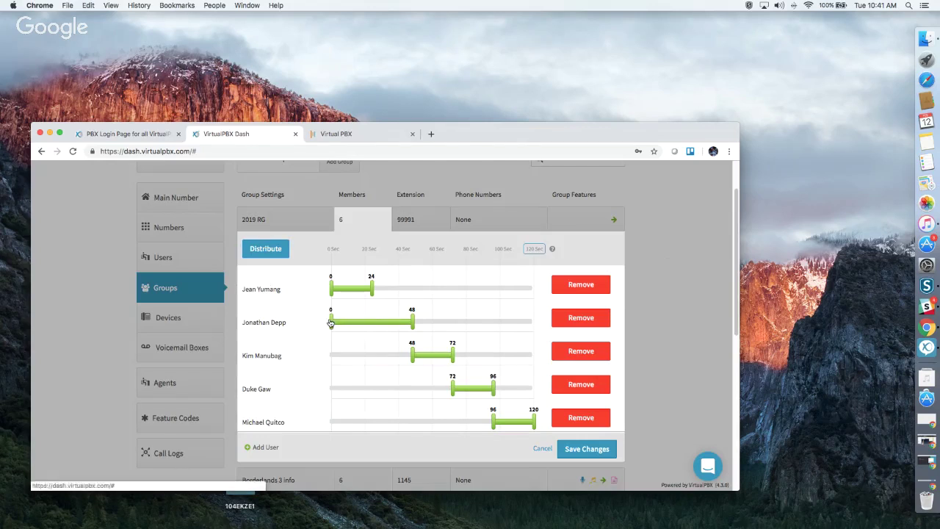
pyautogui.moveTo(413, 358); pyautogui.dragTo(331, 356)
pyautogui.moveTo(453, 388); pyautogui.dragTo(330, 391)
pyautogui.moveTo(493, 422); pyautogui.dragTo(324, 419)
# Extend the first and second members' rings to 103 and 95 seconds, then close the ring-time panel.
pyautogui.moveTo(373, 293); pyautogui.dragTo(493, 294)
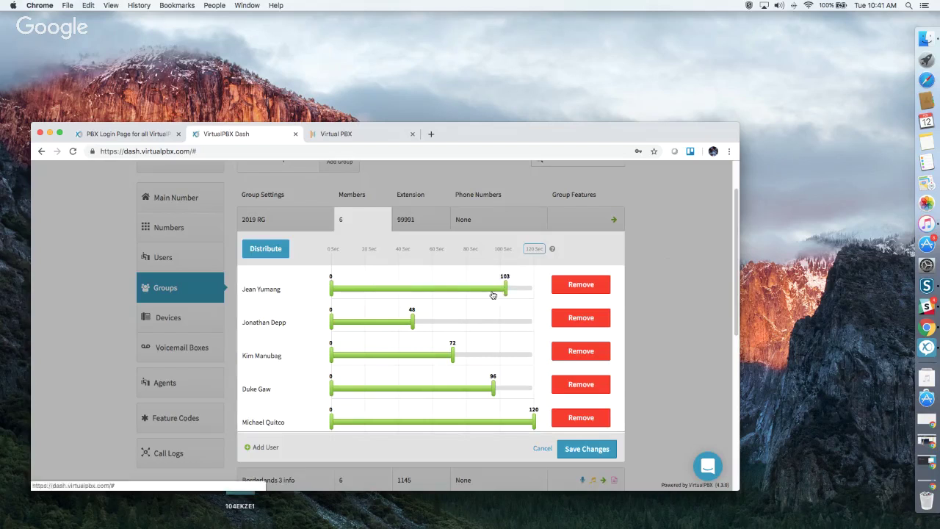
pyautogui.moveTo(413, 323); pyautogui.dragTo(492, 322)
pyautogui.click(534, 250)
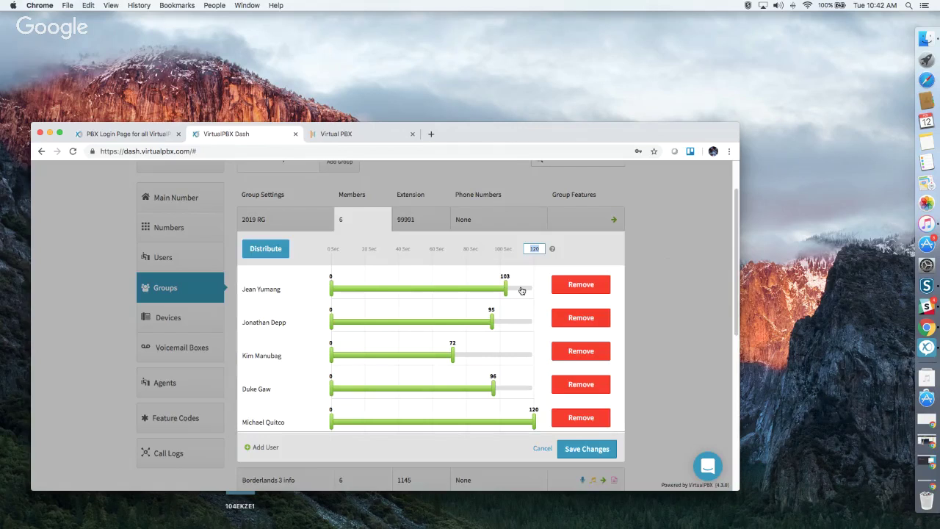
pyautogui.click(425, 213)
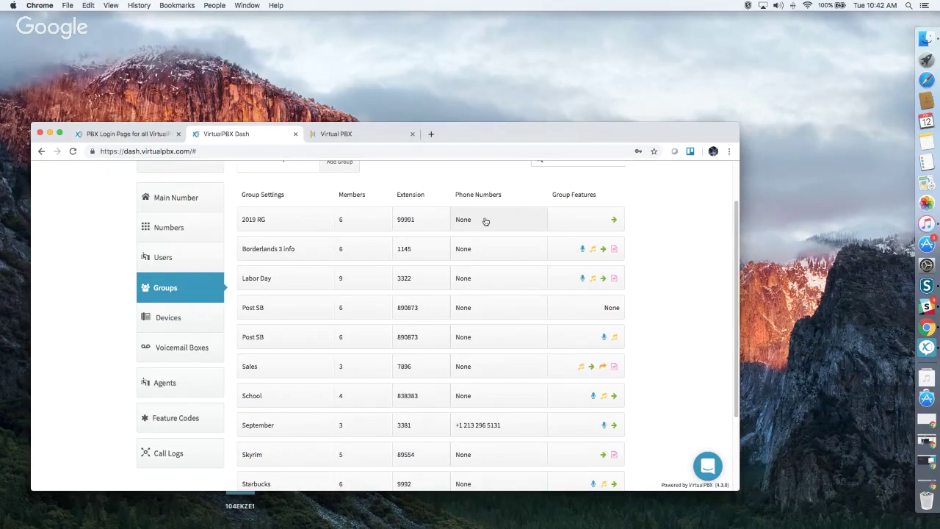
# Open 2019 RG's no-answer Next Action settings and browse the forwarding destination list.
pyautogui.click(559, 218)
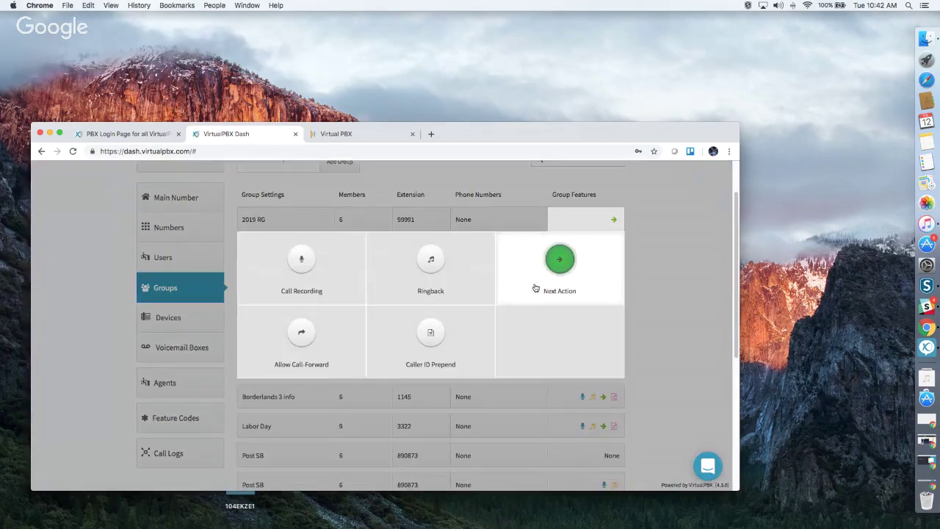
pyautogui.click(561, 261)
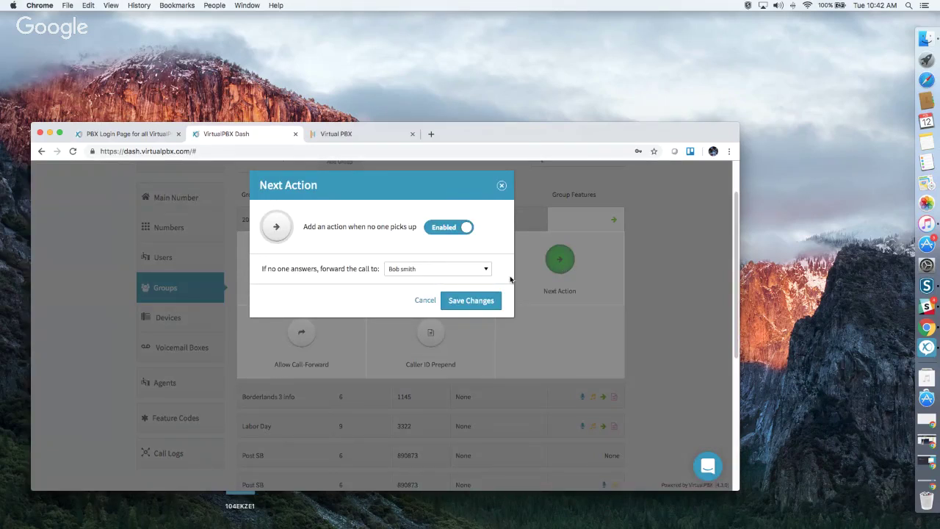
pyautogui.click(428, 271)
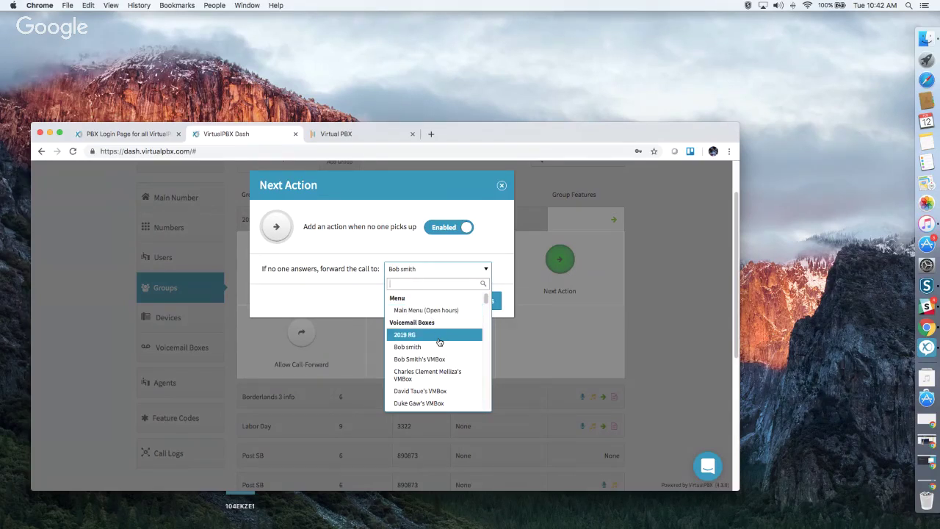
pyautogui.scroll(-15, 439, 342)
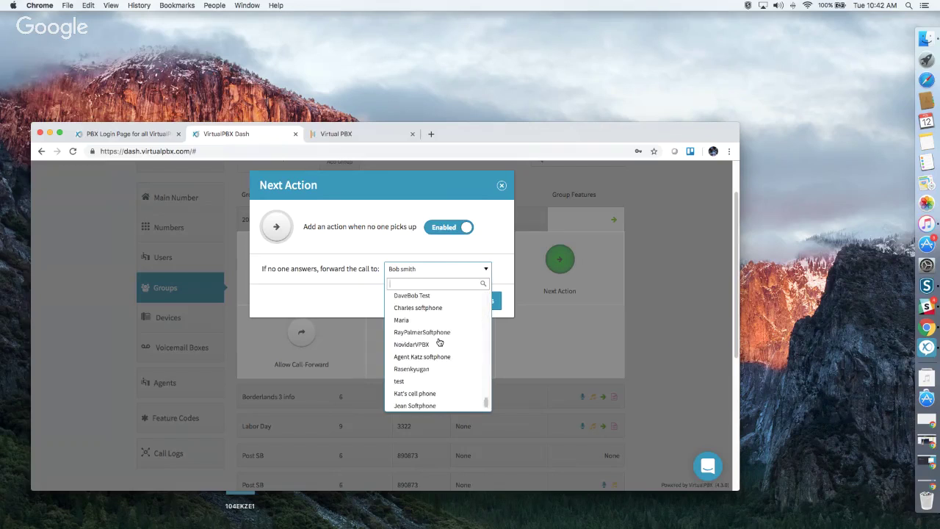
pyautogui.scroll(5, 440, 342)
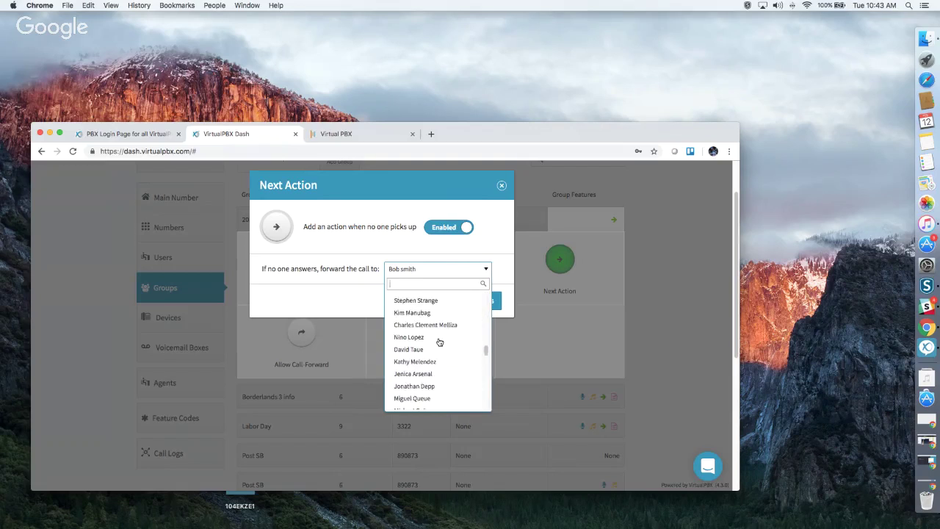
pyautogui.scroll(-10, 440, 341)
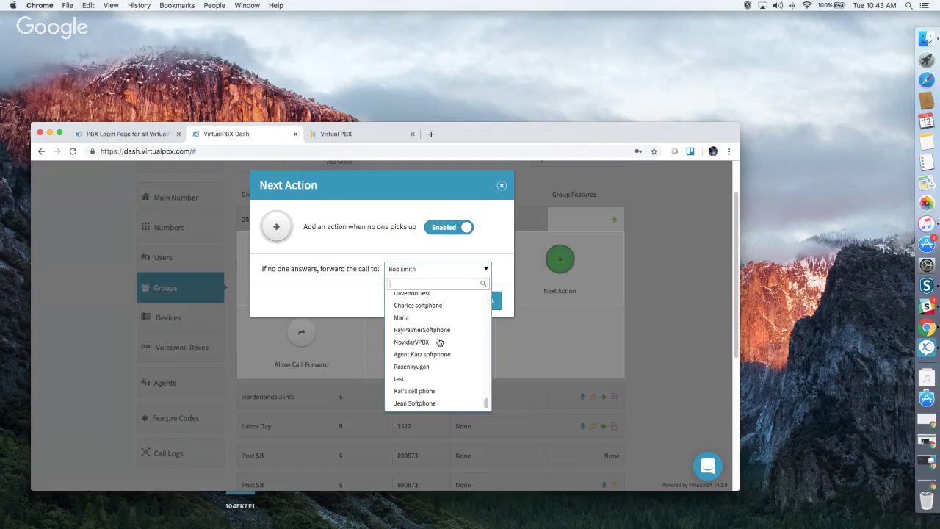
pyautogui.scroll(10, 440, 341)
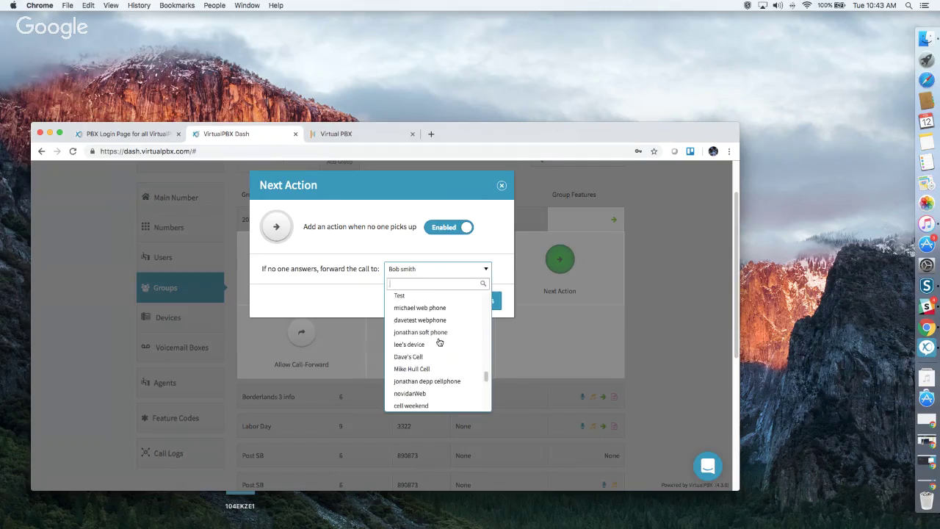
pyautogui.scroll(-2, 439, 341)
pyautogui.scroll(5, 440, 342)
pyautogui.scroll(10, 440, 341)
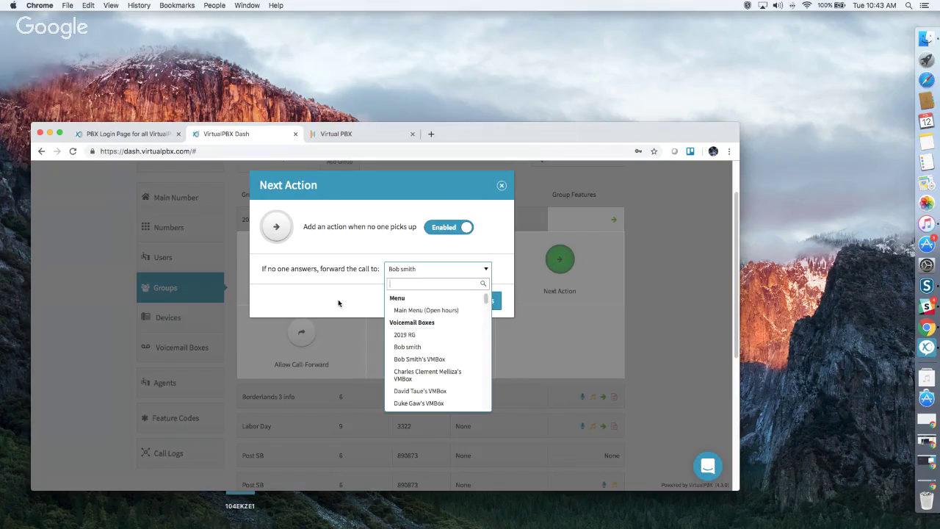
pyautogui.click(373, 284)
# Forward unanswered calls to the 2019 RG voicemail box, save it, and reopen Group Features.
pyautogui.click(440, 272)
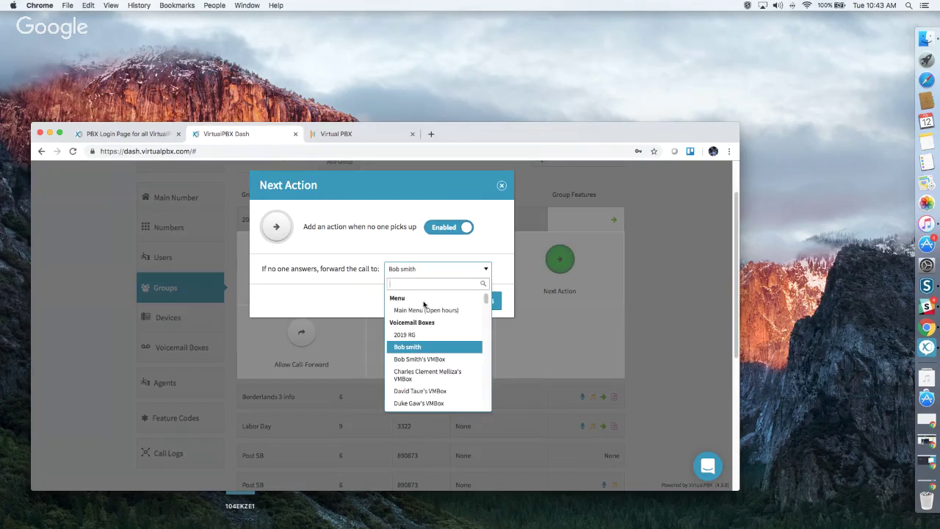
pyautogui.click(409, 332)
pyautogui.click(487, 303)
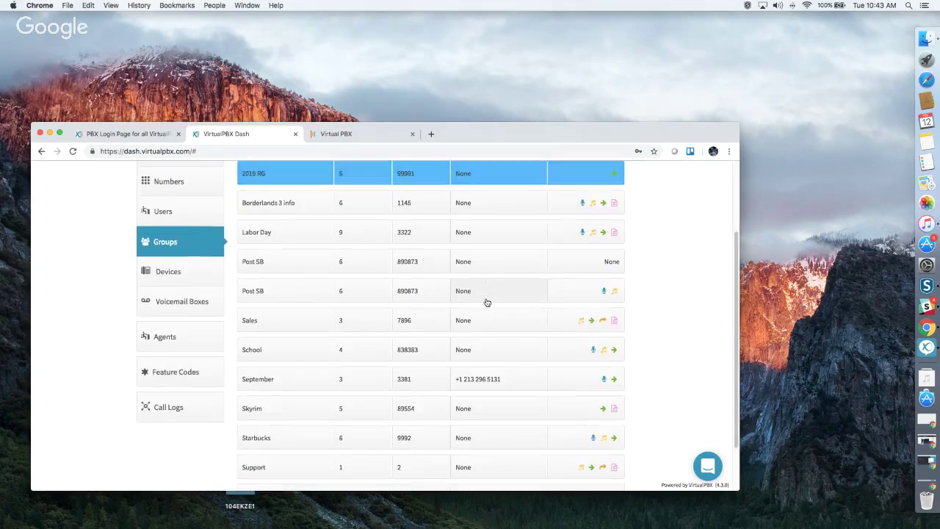
pyautogui.click(567, 180)
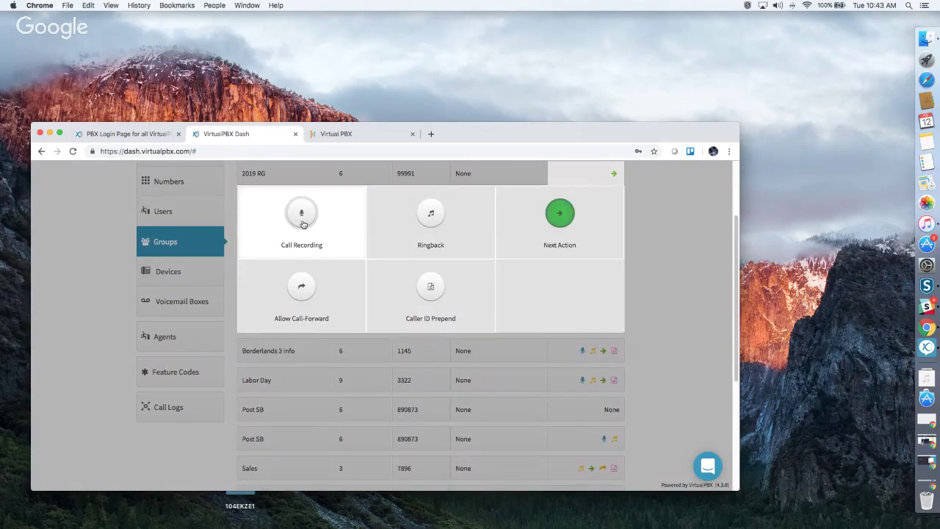
pyautogui.click(301, 215)
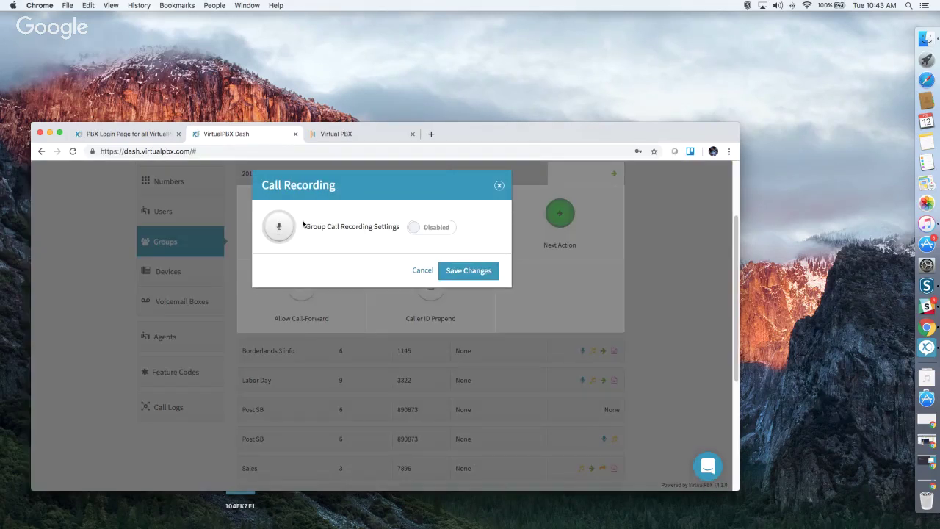
pyautogui.click(434, 234)
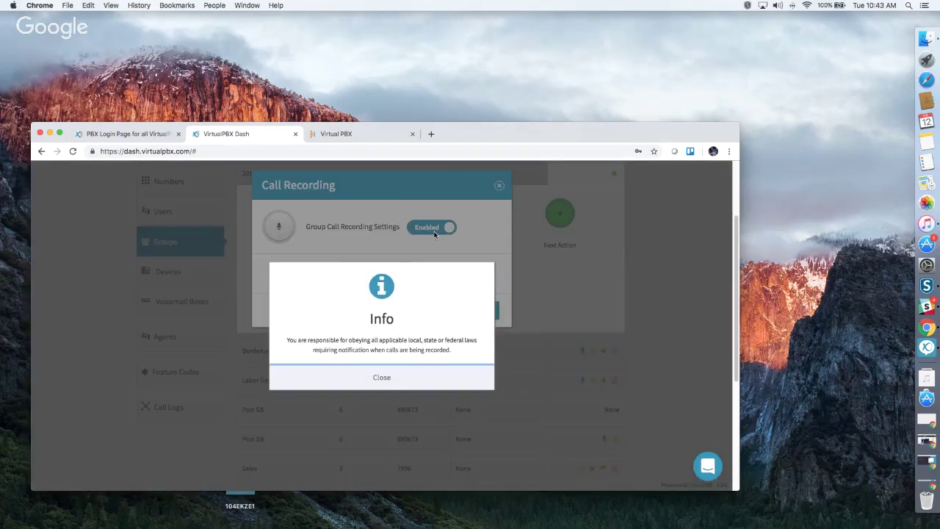
pyautogui.click(339, 380)
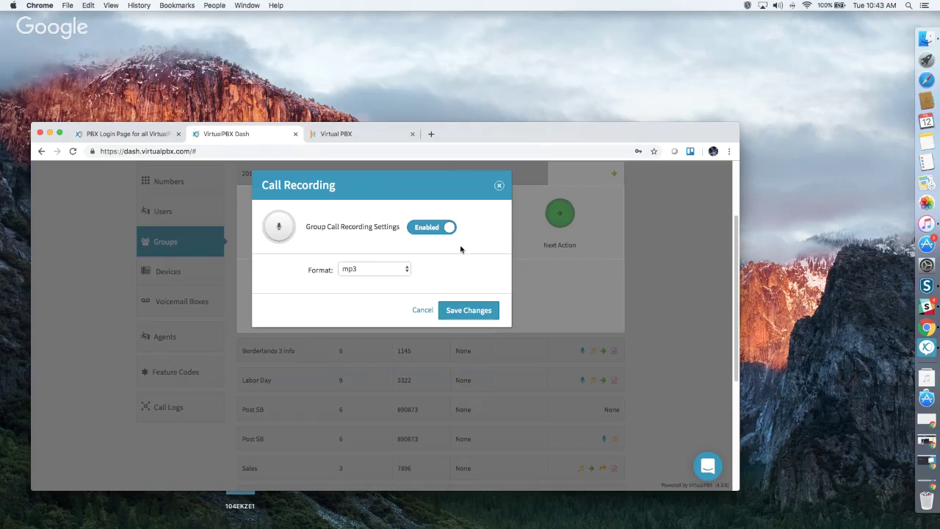
pyautogui.click(500, 187)
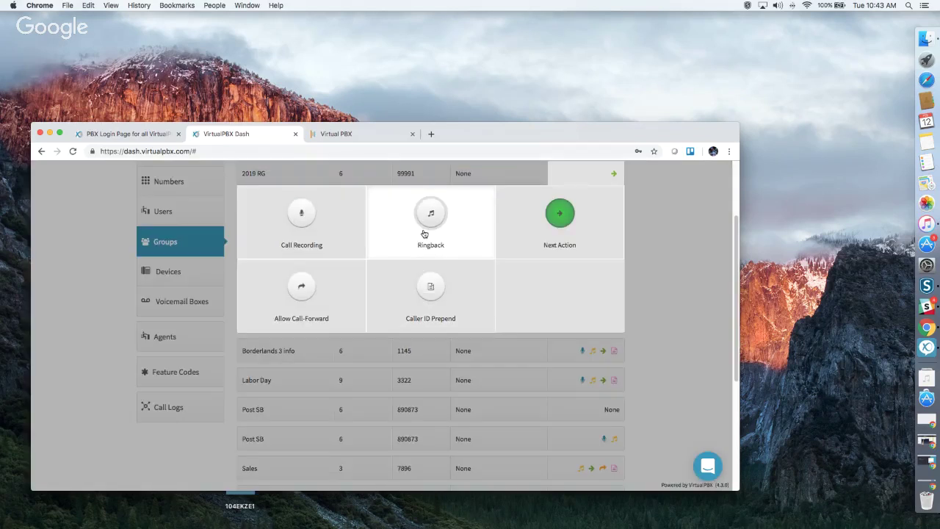
pyautogui.click(423, 234)
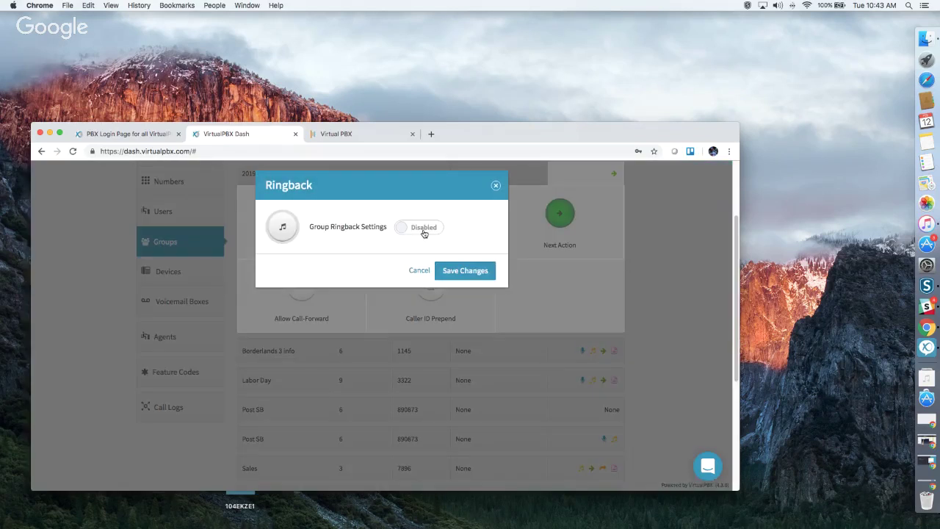
pyautogui.click(424, 234)
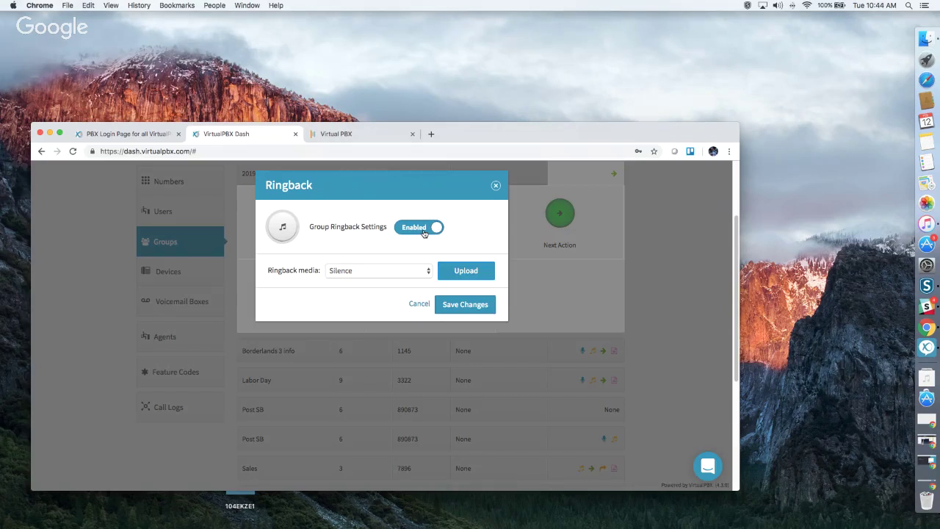
pyautogui.click(365, 272)
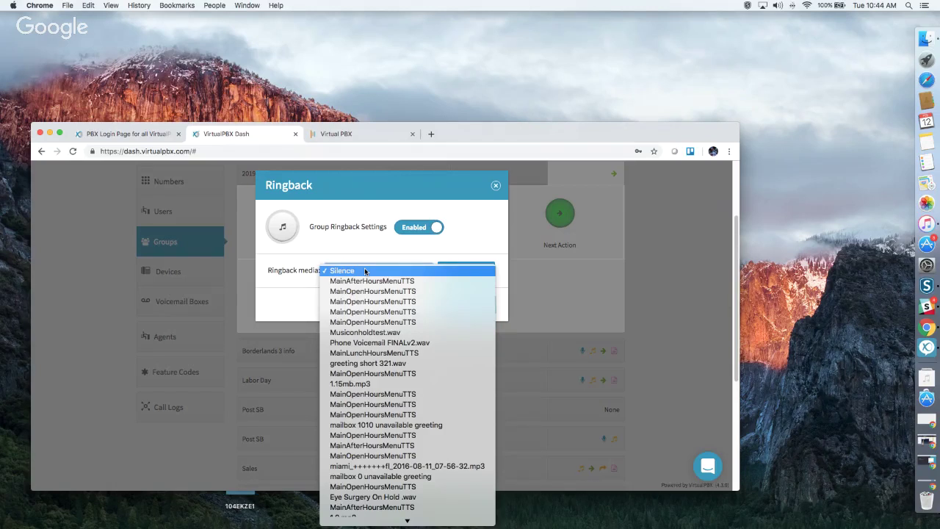
pyautogui.click(376, 243)
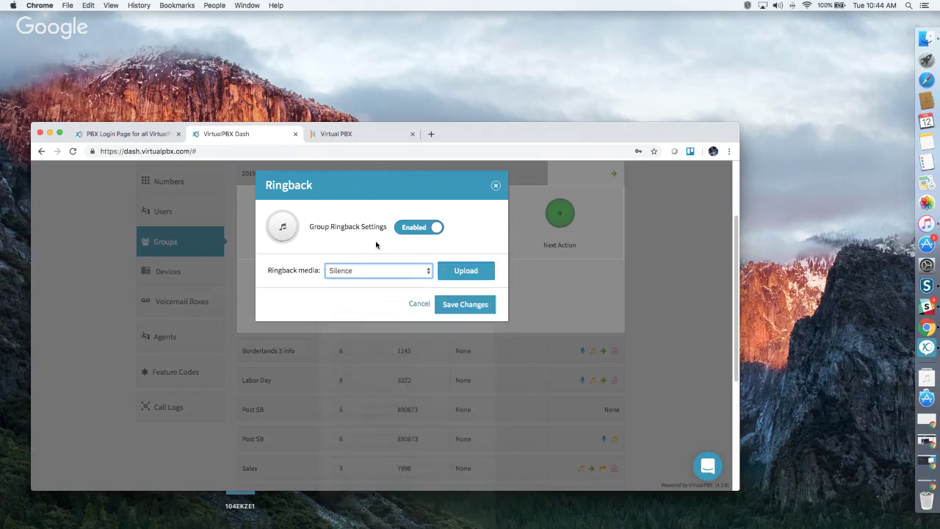
pyautogui.click(458, 273)
pyautogui.click(347, 301)
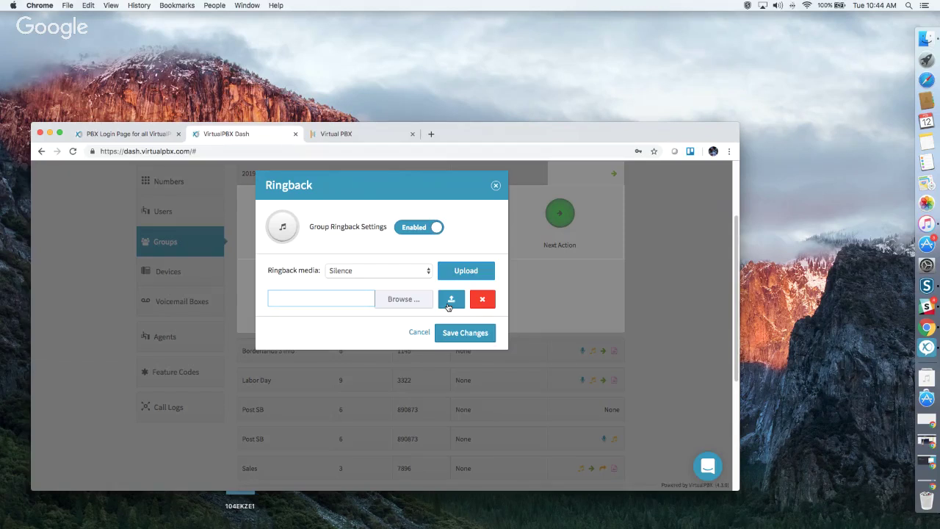
pyautogui.click(497, 186)
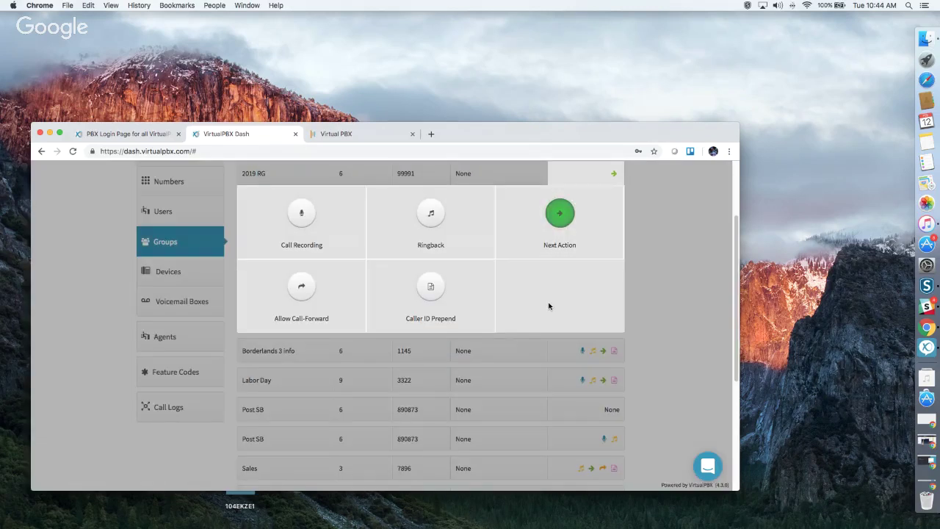
pyautogui.click(300, 290)
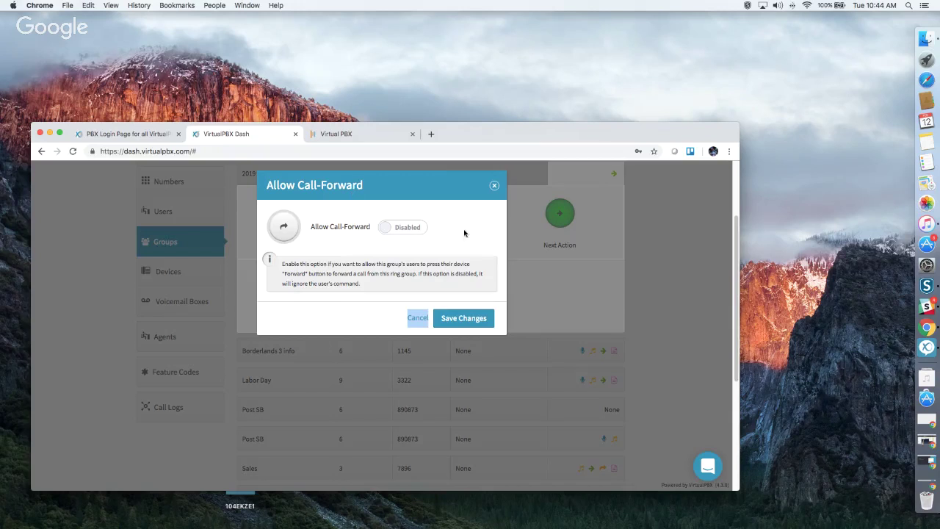
pyautogui.click(493, 187)
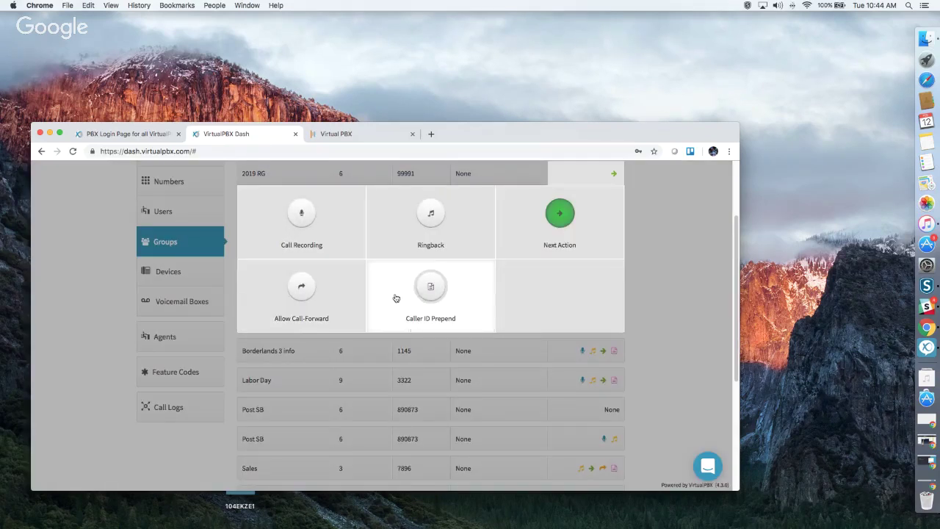
# Enable Caller ID Prepend to preview its prefix fields, then close it unsaved and collapse the feature tiles.
pyautogui.click(439, 293)
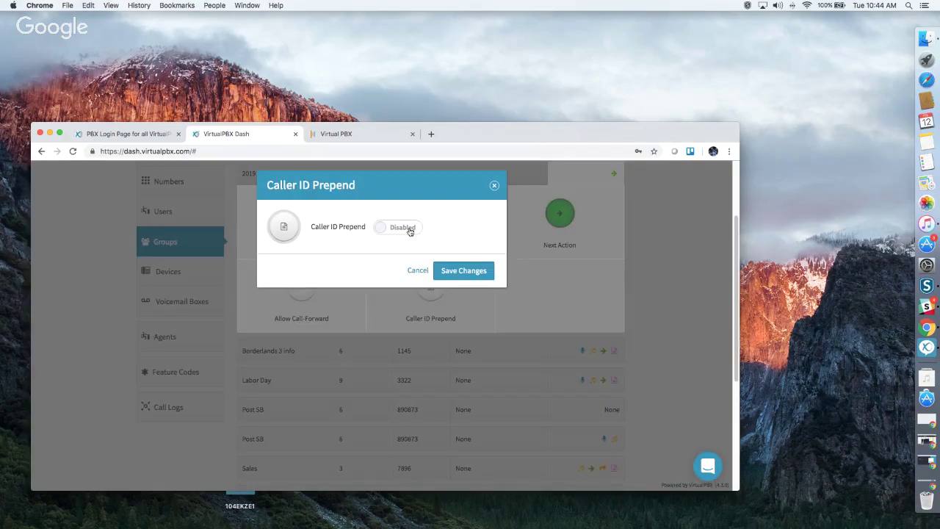
pyautogui.click(408, 230)
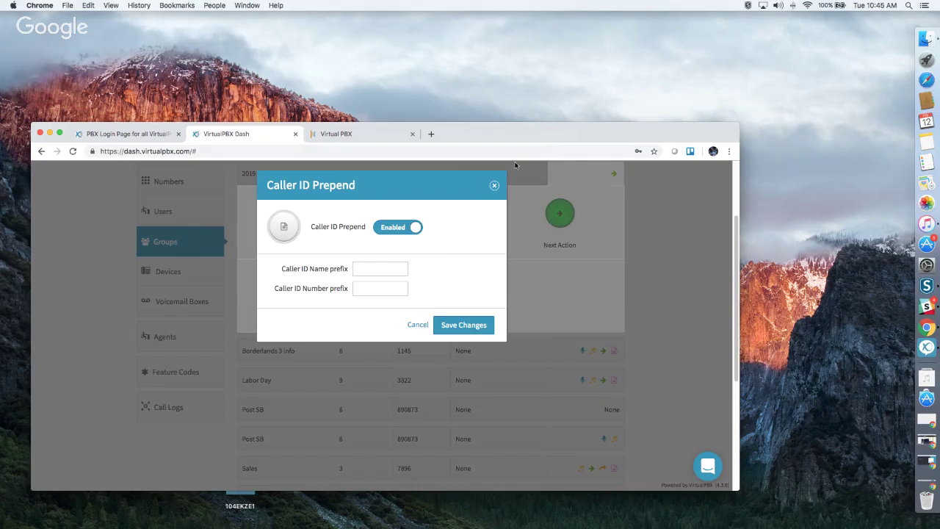
pyautogui.click(495, 187)
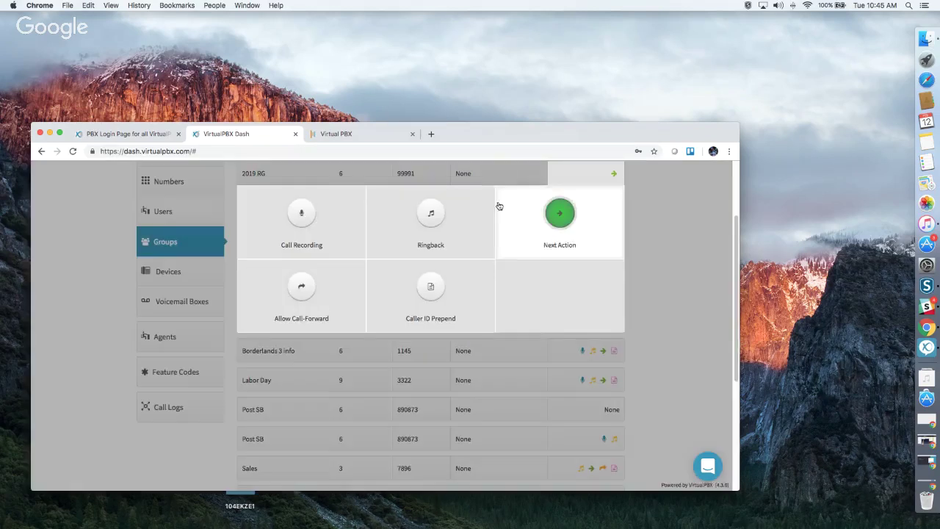
pyautogui.scroll(1, 636, 262)
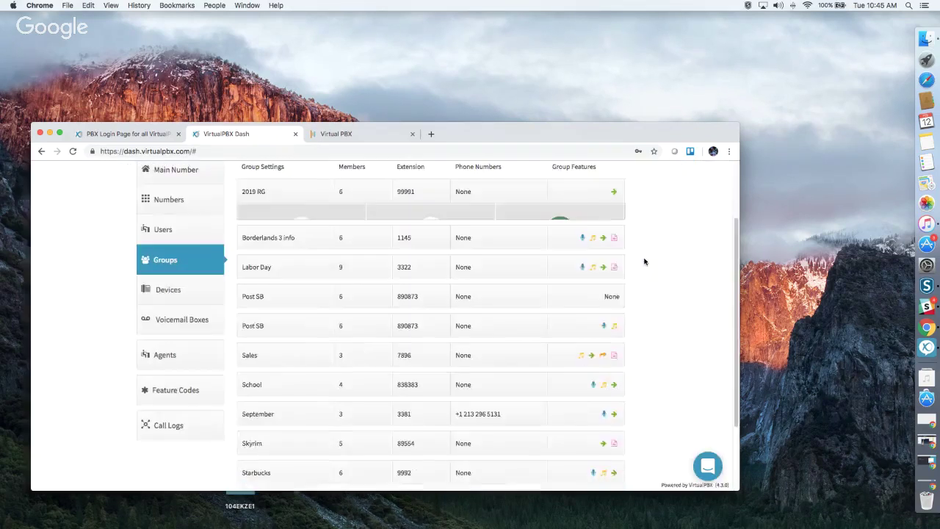
pyautogui.click(169, 290)
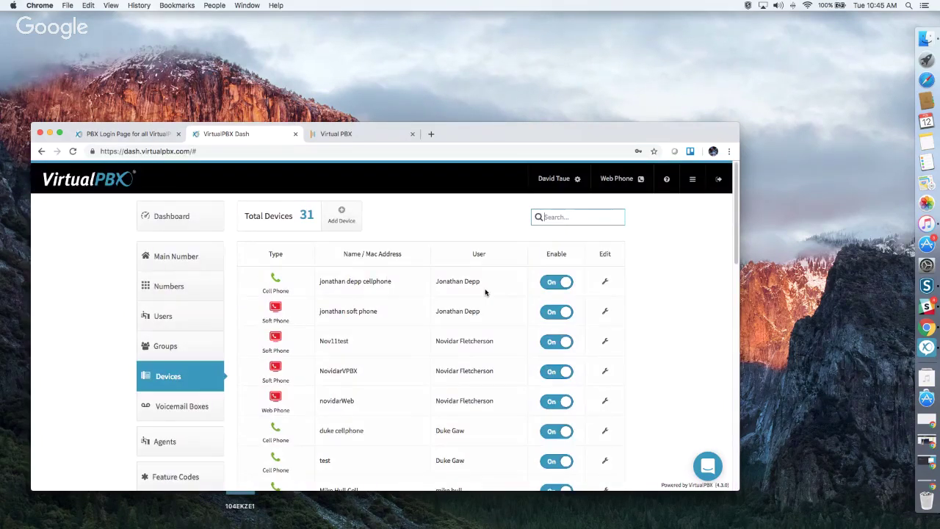
pyautogui.scroll(-10, 485, 293)
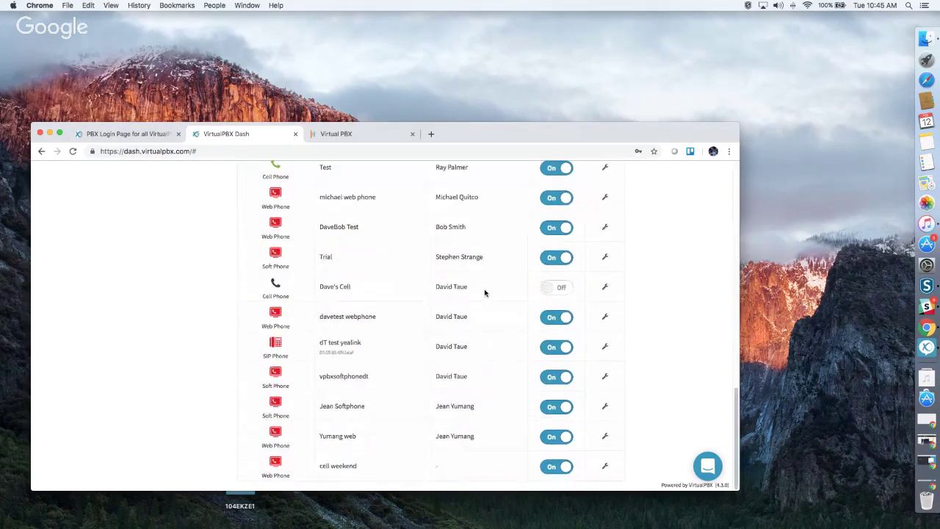
pyautogui.scroll(10, 485, 292)
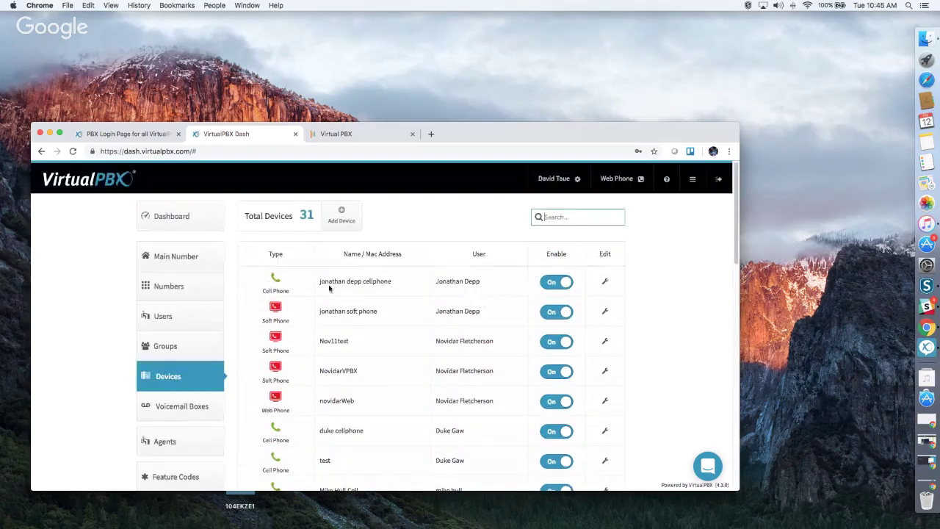
pyautogui.click(196, 324)
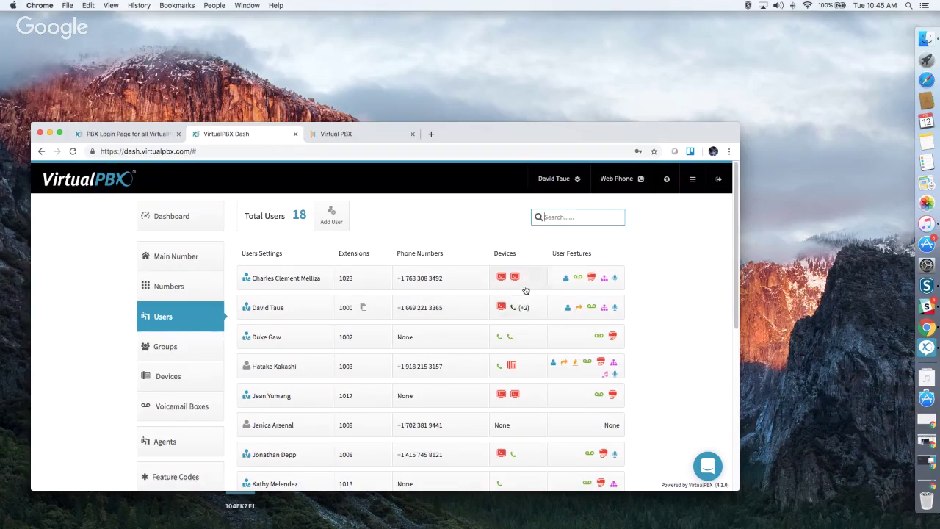
pyautogui.click(525, 288)
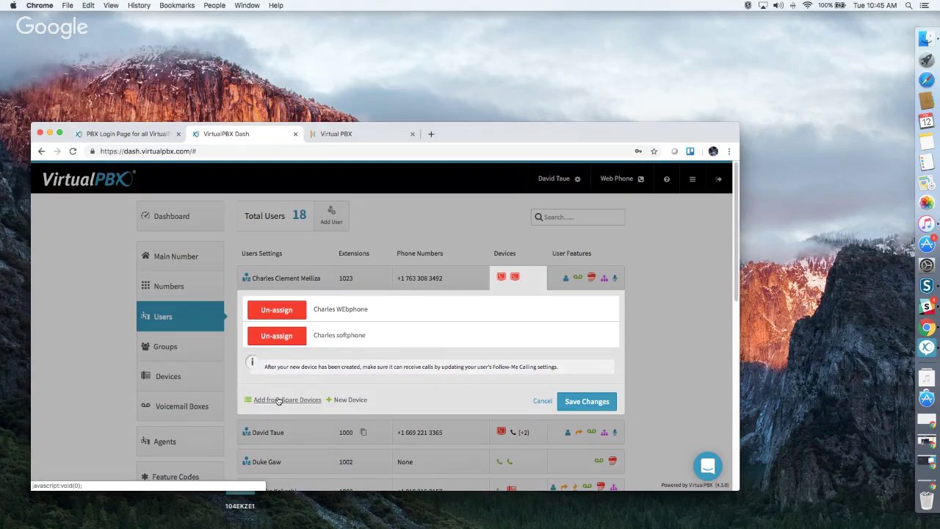
pyautogui.click(351, 400)
pyautogui.scroll(-1, 364, 401)
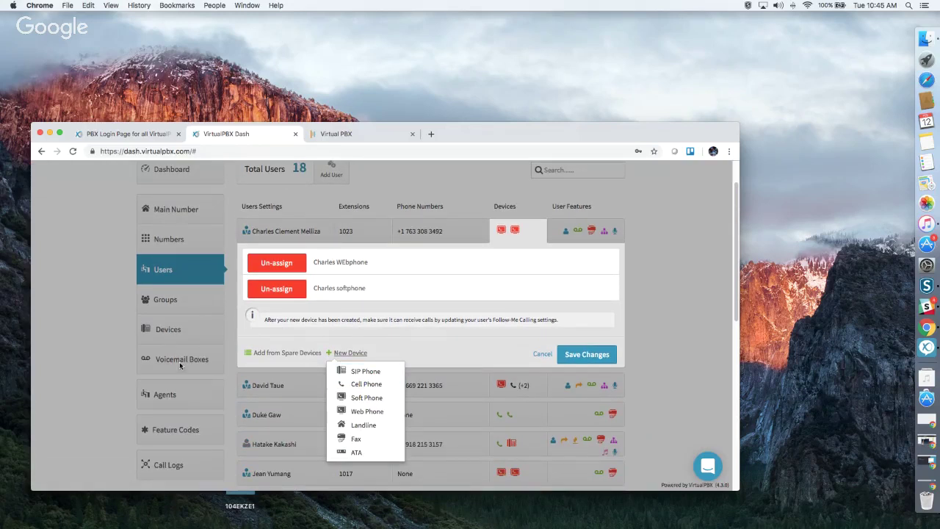
pyautogui.click(171, 328)
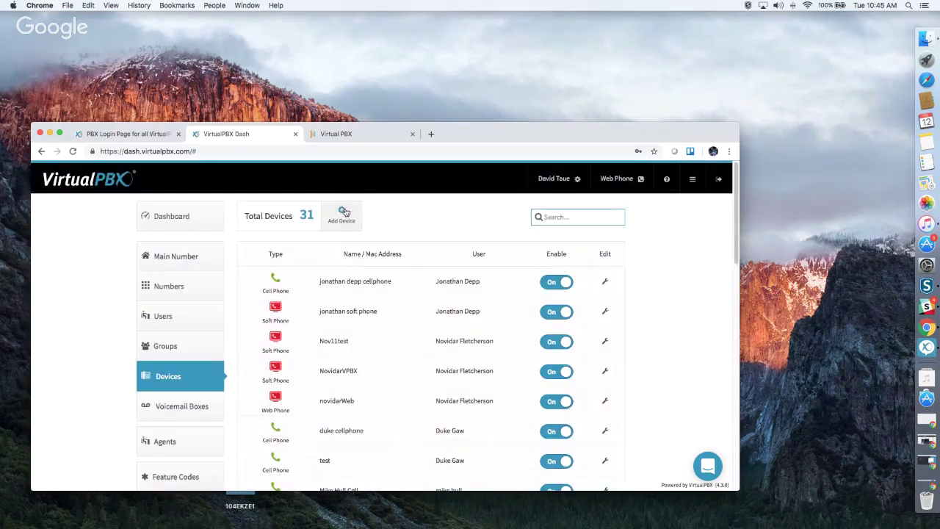
pyautogui.click(344, 209)
pyautogui.click(365, 241)
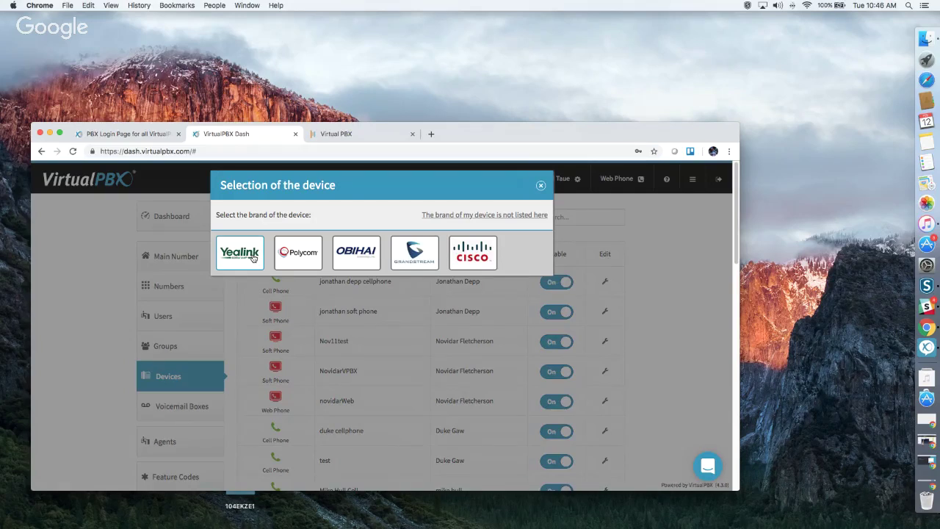
pyautogui.click(254, 257)
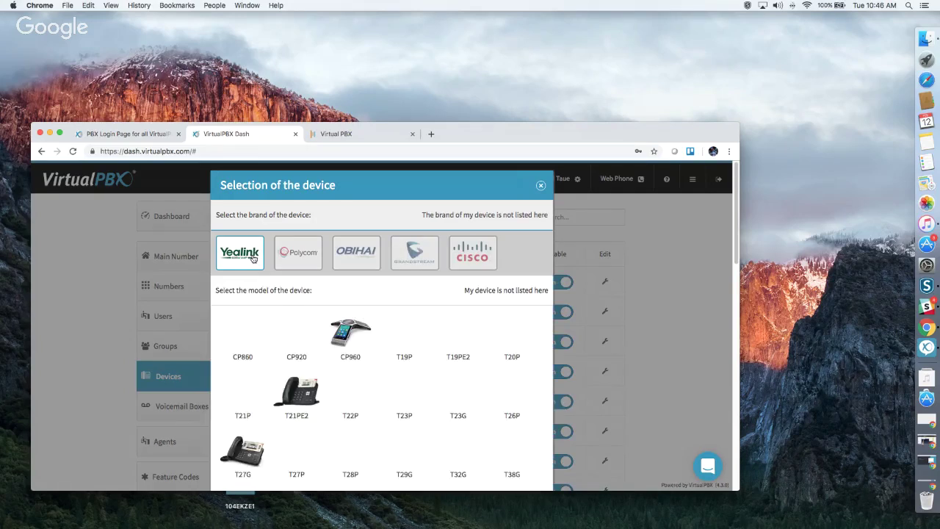
pyautogui.scroll(-1, 315, 302)
pyautogui.scroll(-5, 315, 302)
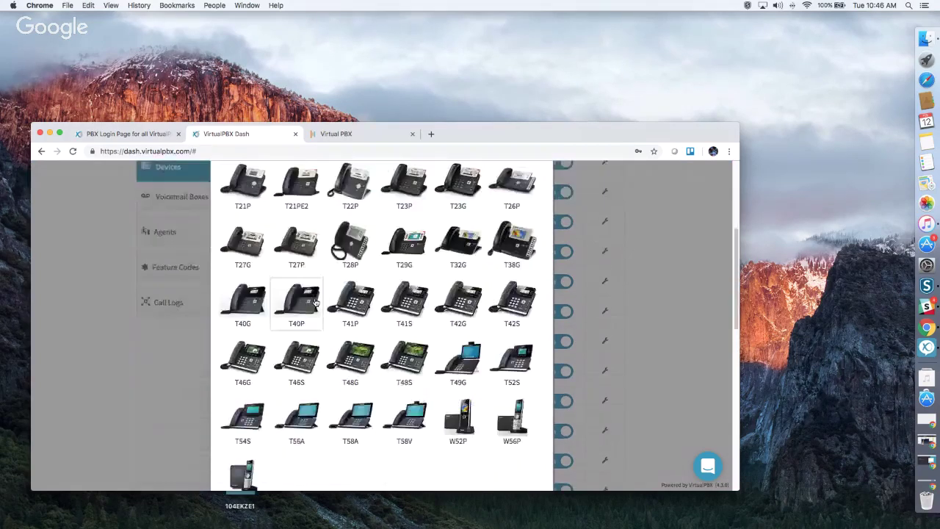
pyautogui.click(315, 302)
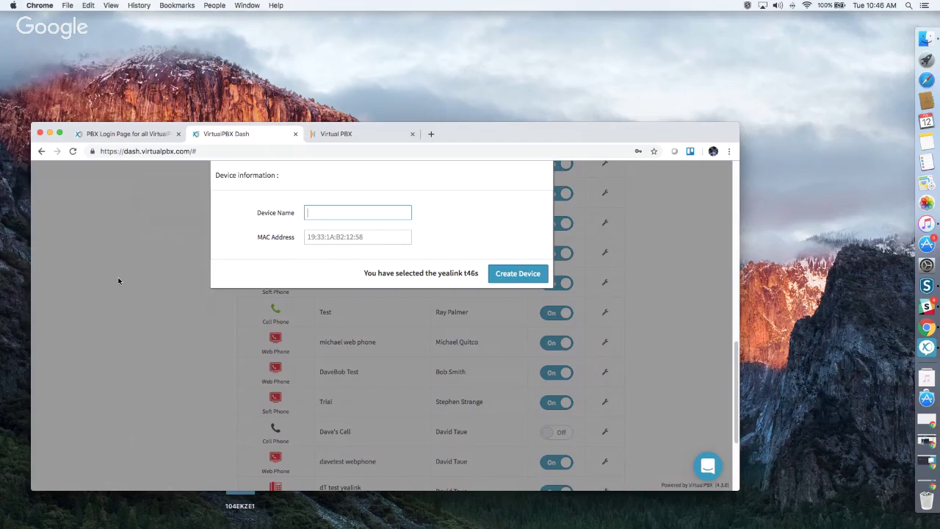
pyautogui.scroll(10, 518, 280)
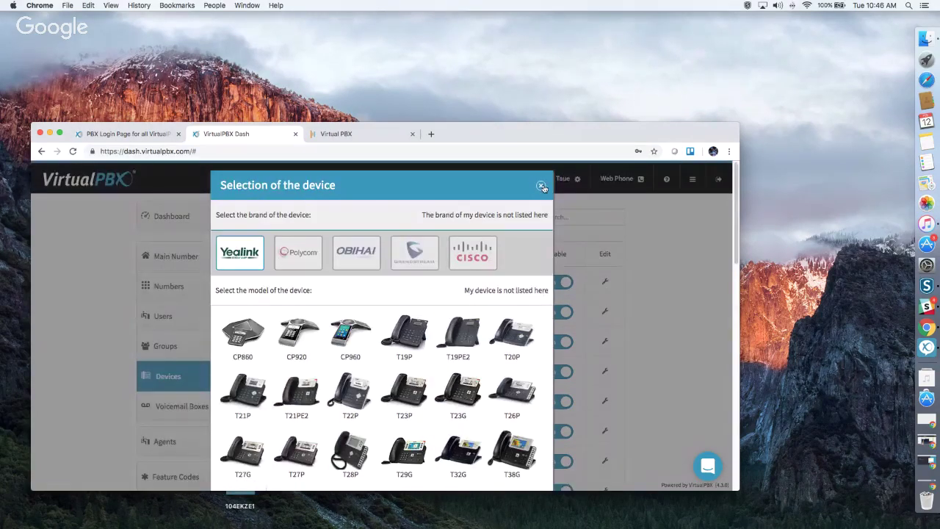
pyautogui.click(542, 186)
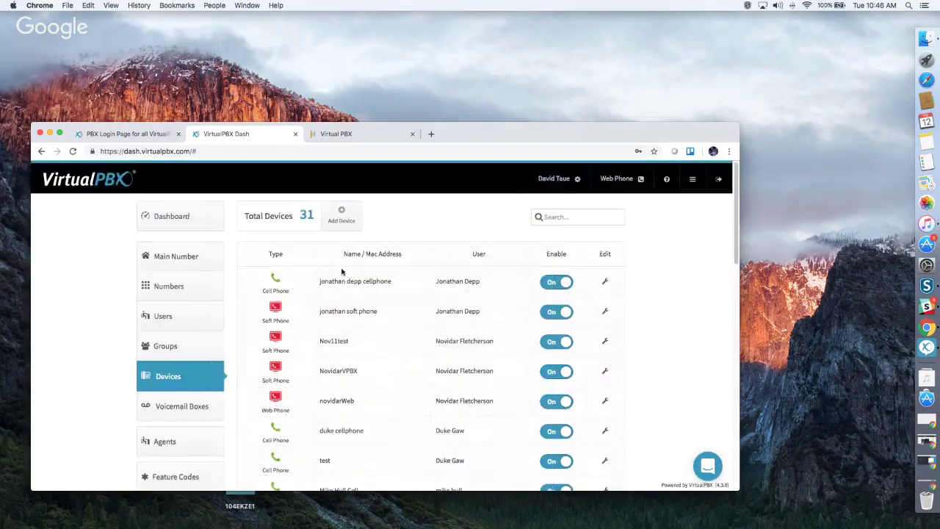
pyautogui.click(343, 213)
pyautogui.click(363, 254)
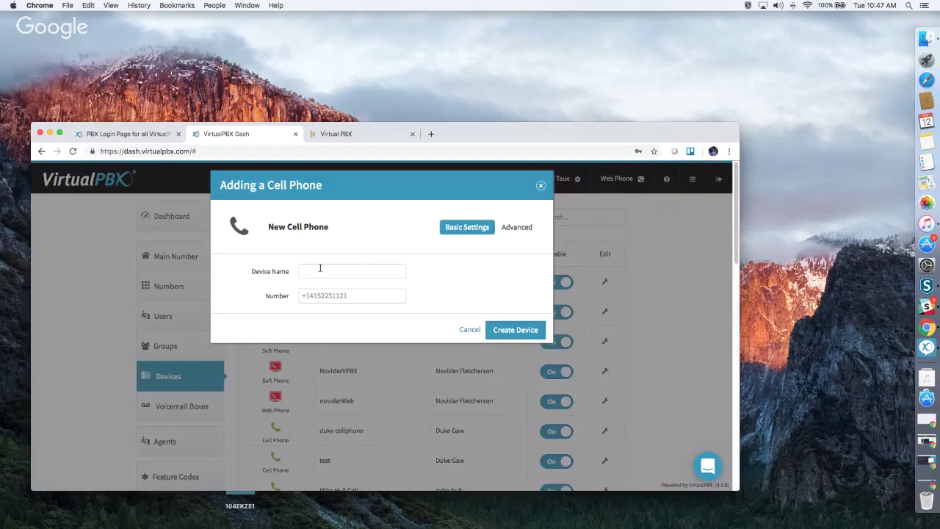
pyautogui.click(317, 272)
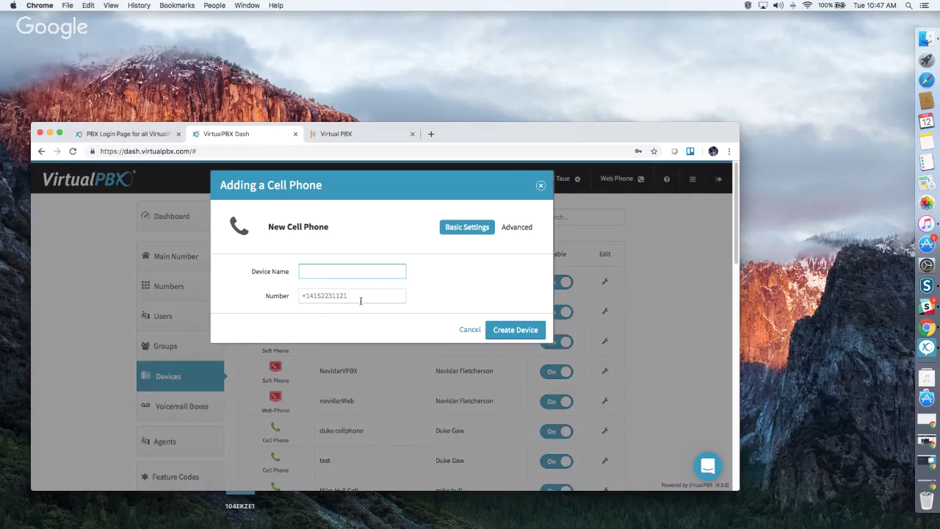
pyautogui.click(515, 229)
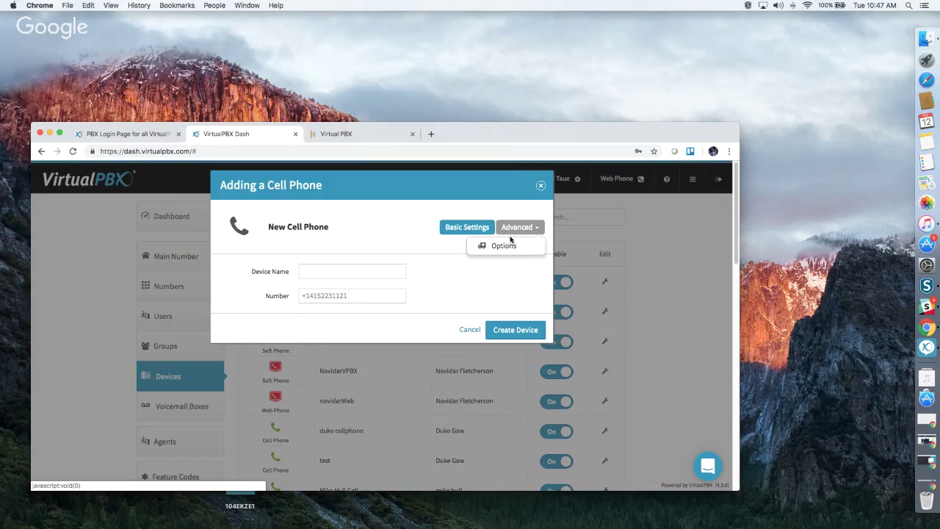
pyautogui.click(510, 246)
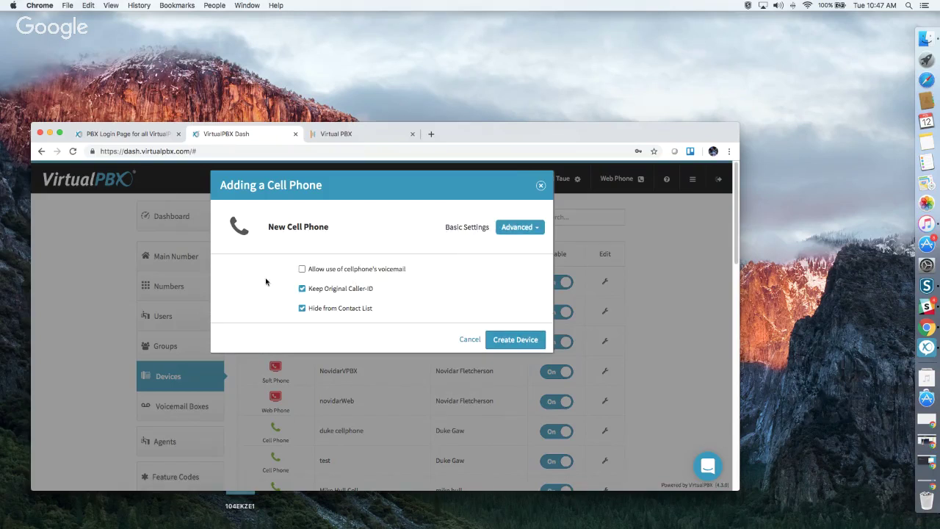
pyautogui.click(302, 270)
pyautogui.click(302, 288)
pyautogui.click(540, 188)
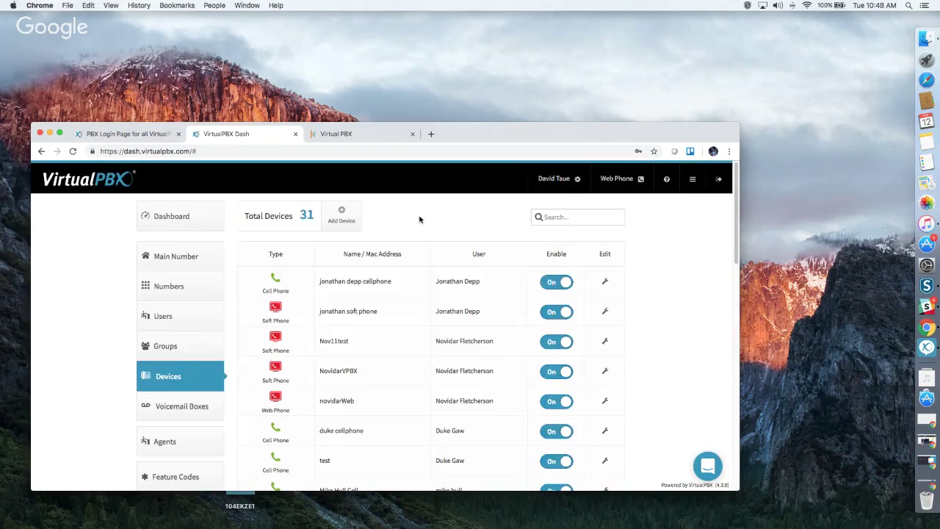
pyautogui.click(340, 220)
# Start a softphone setup, reveal its generated SIP password, cancel it, and go to Users.
pyautogui.click(347, 243)
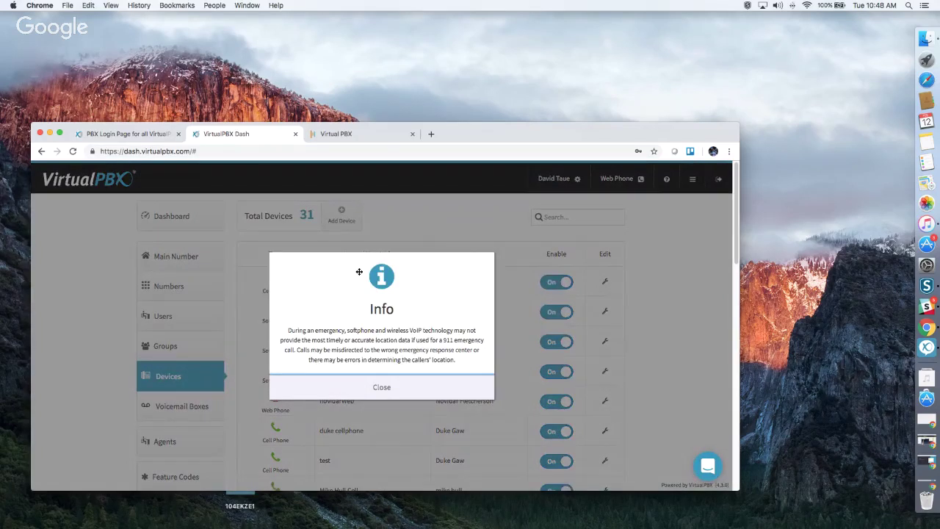
pyautogui.click(333, 389)
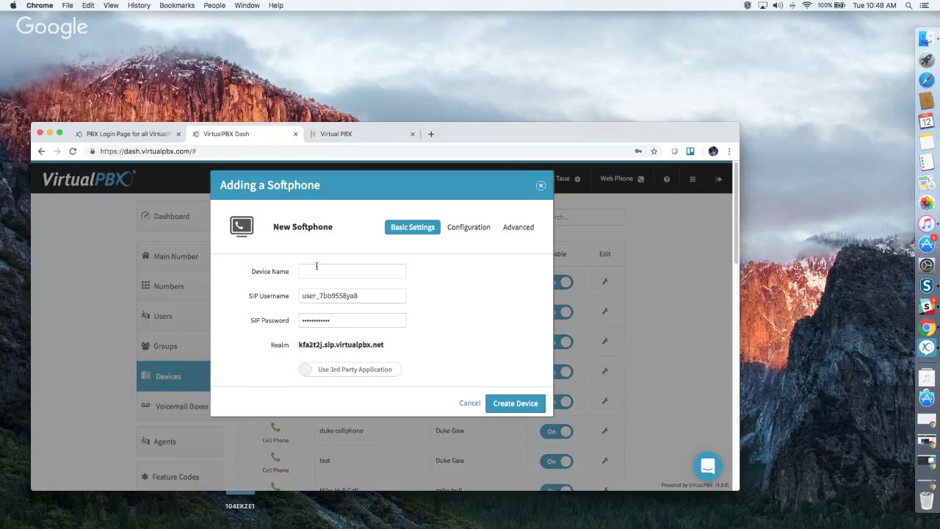
pyautogui.click(339, 317)
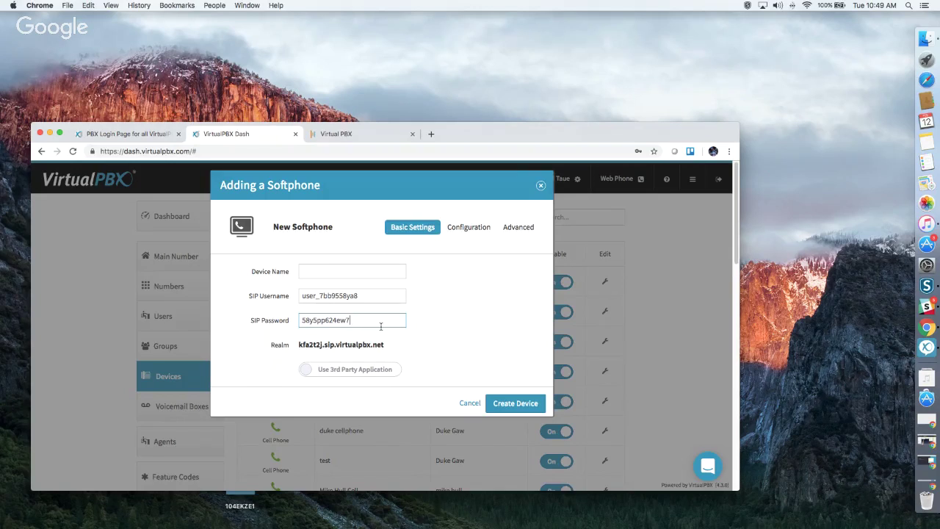
pyautogui.click(541, 185)
pyautogui.click(163, 318)
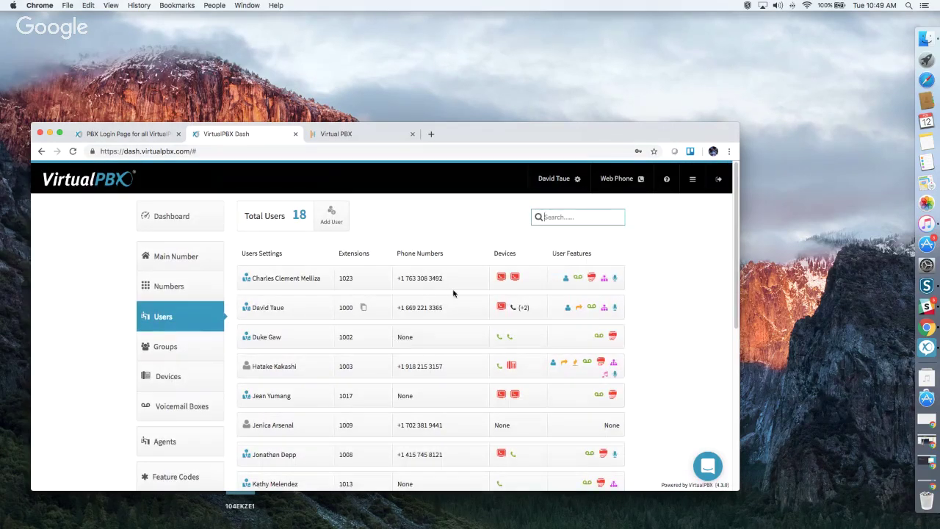
# Open the first user's devices, then start a softphone using the VirtualPBX application and cancel it.
pyautogui.click(519, 284)
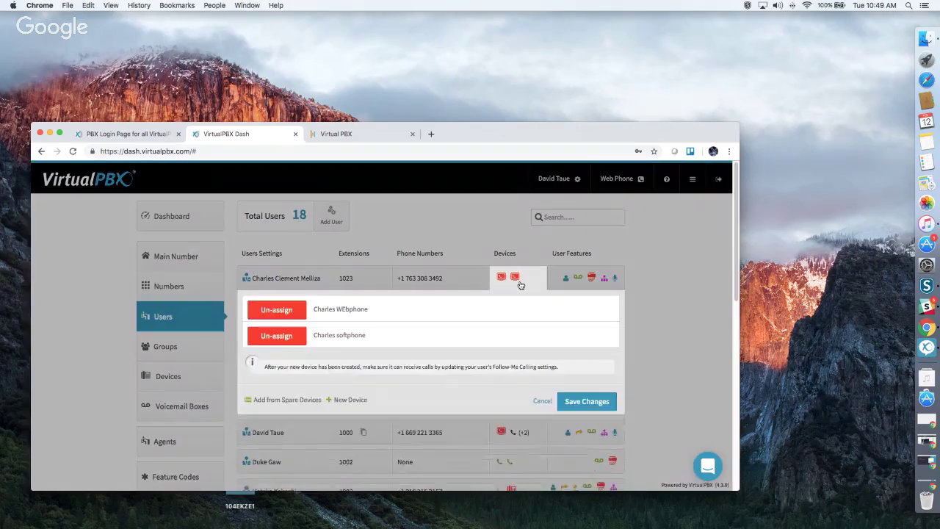
pyautogui.click(348, 399)
pyautogui.scroll(-1, 371, 419)
pyautogui.click(378, 426)
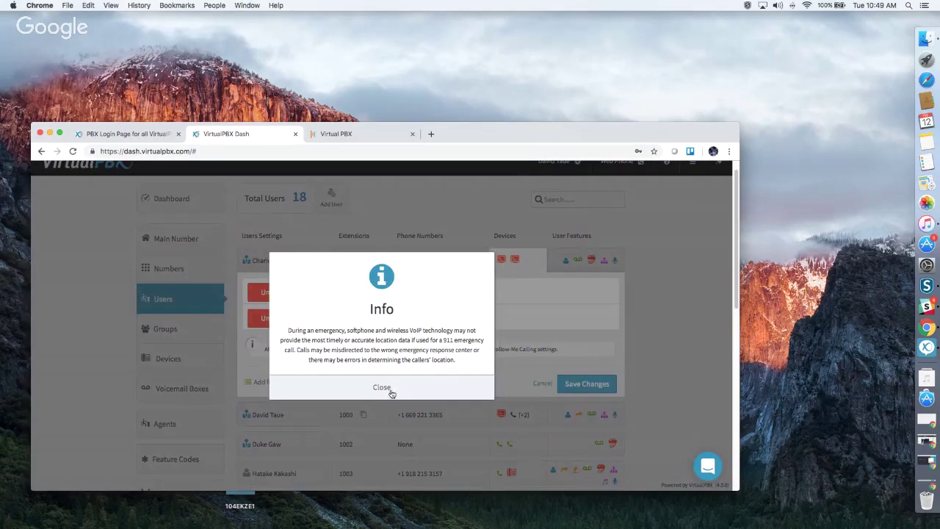
pyautogui.click(389, 389)
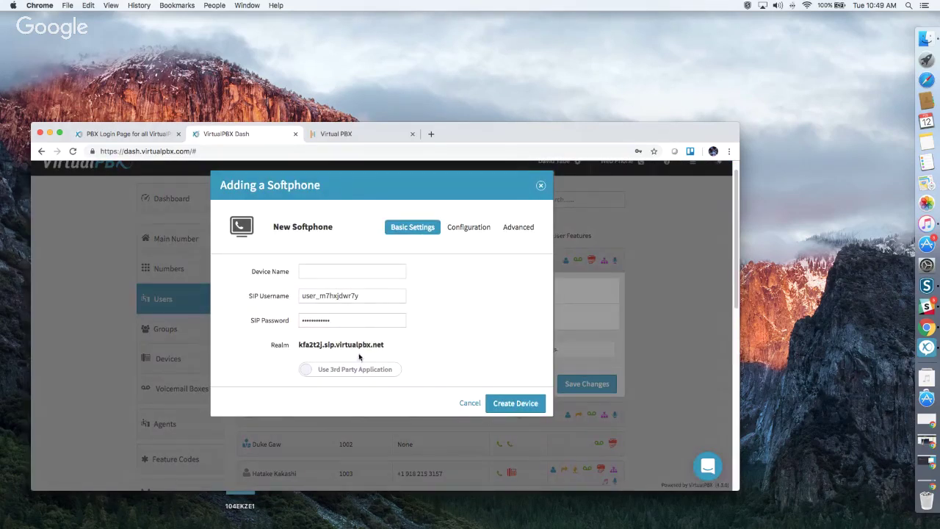
pyautogui.click(341, 370)
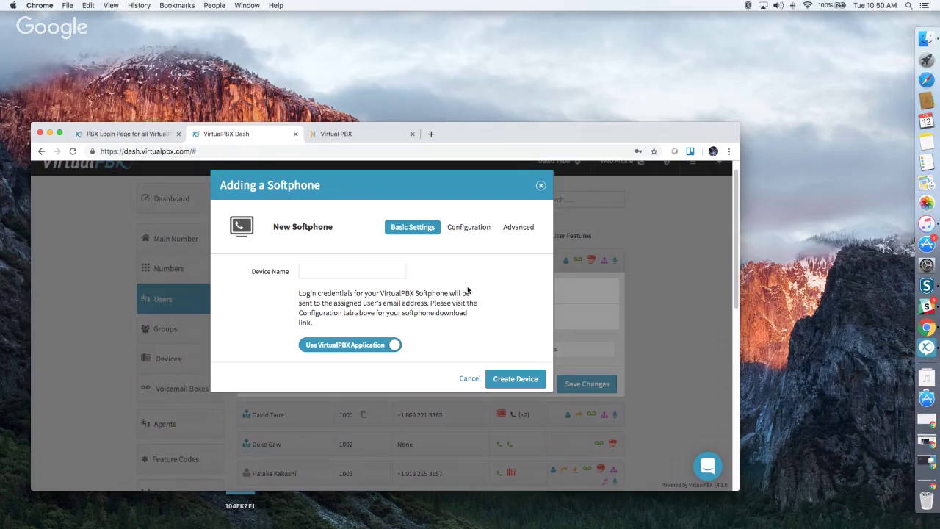
pyautogui.click(541, 185)
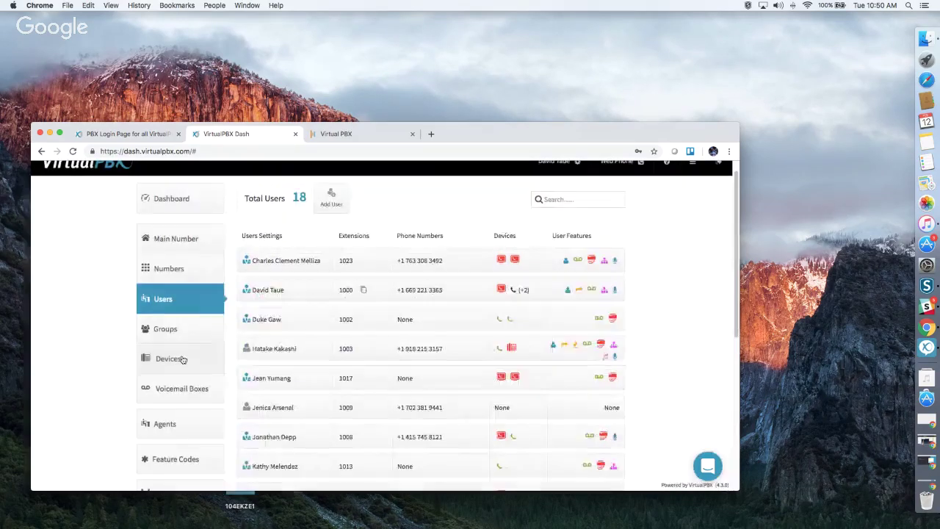
# Visit Devices and return to Users, then start a web phone for the first user and cancel it.
pyautogui.click(183, 358)
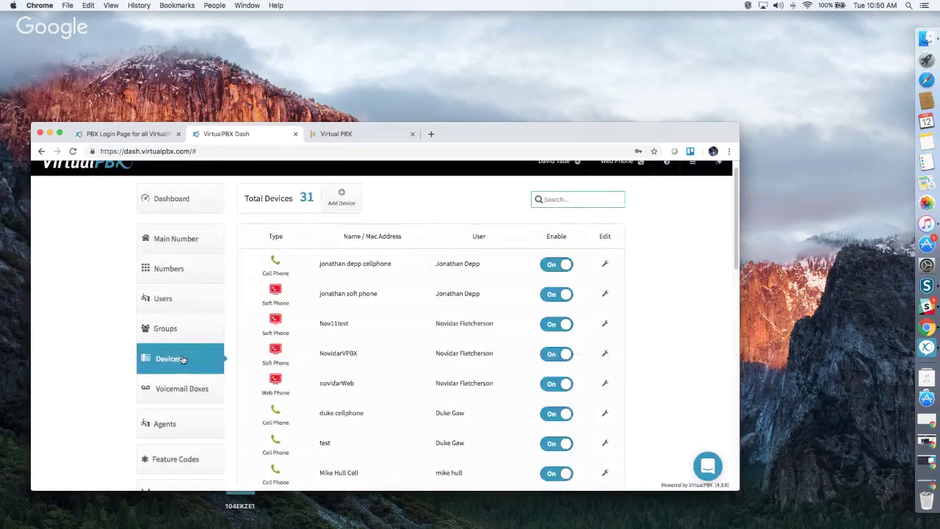
pyautogui.click(178, 296)
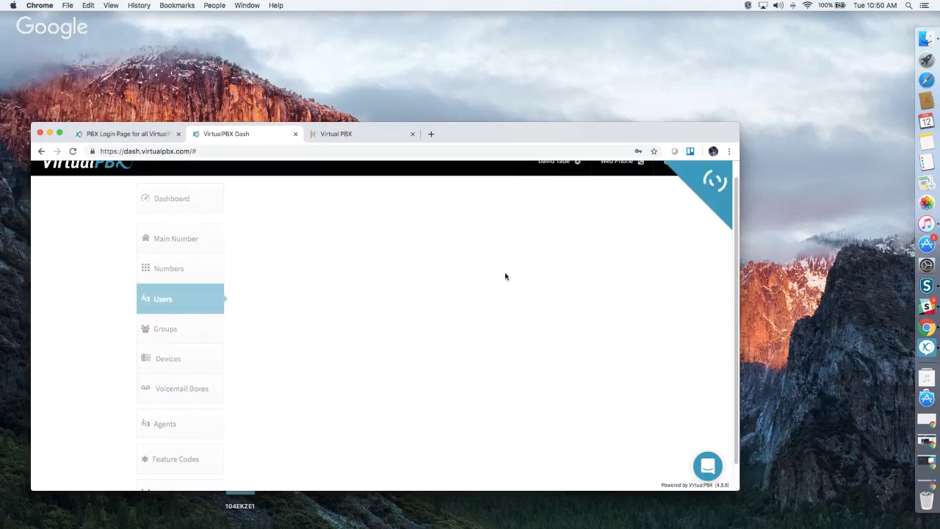
pyautogui.click(527, 263)
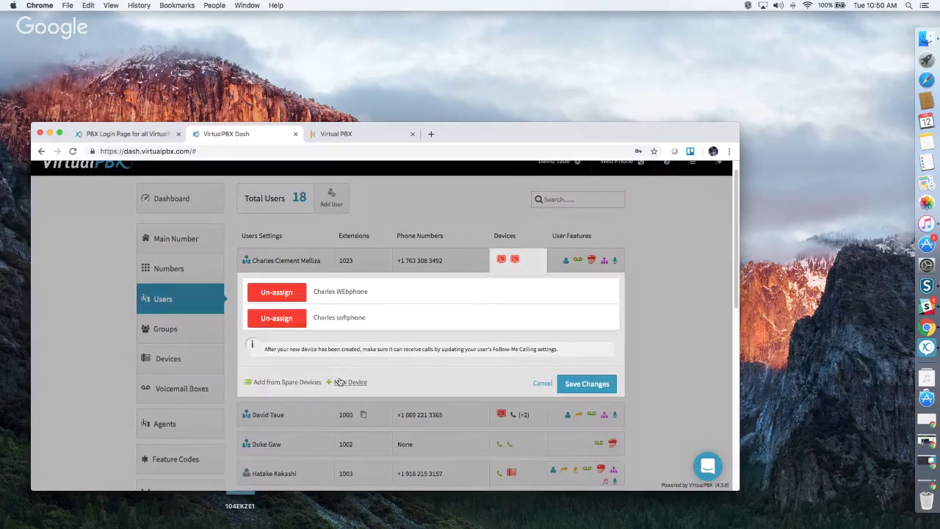
pyautogui.click(350, 382)
pyautogui.scroll(-3, 360, 393)
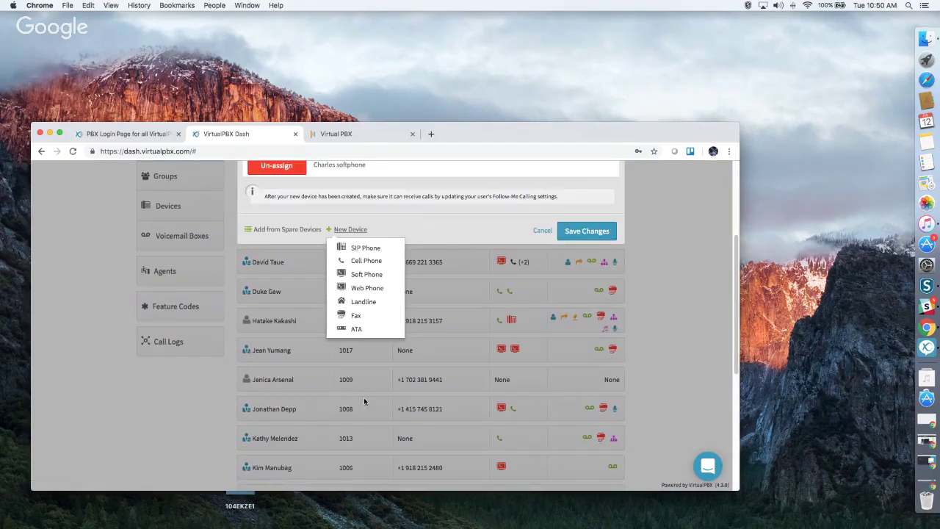
pyautogui.click(367, 288)
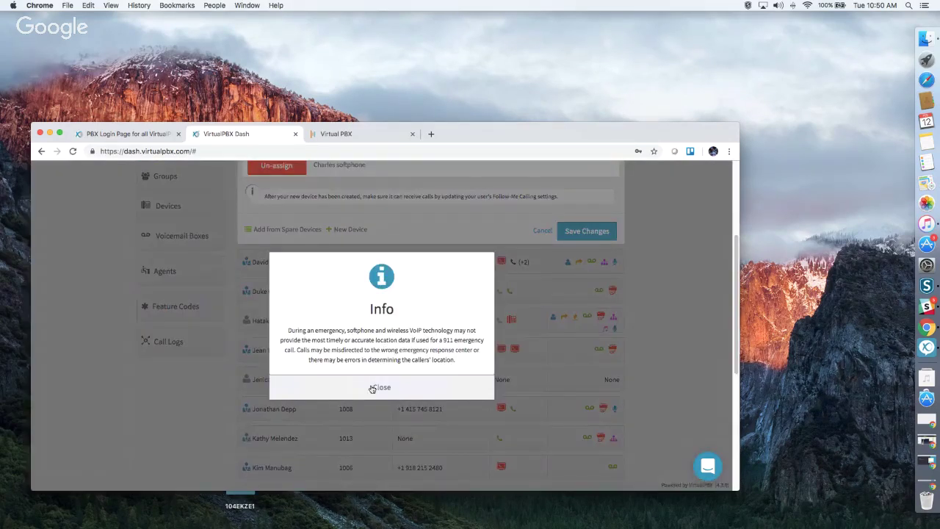
pyautogui.click(376, 386)
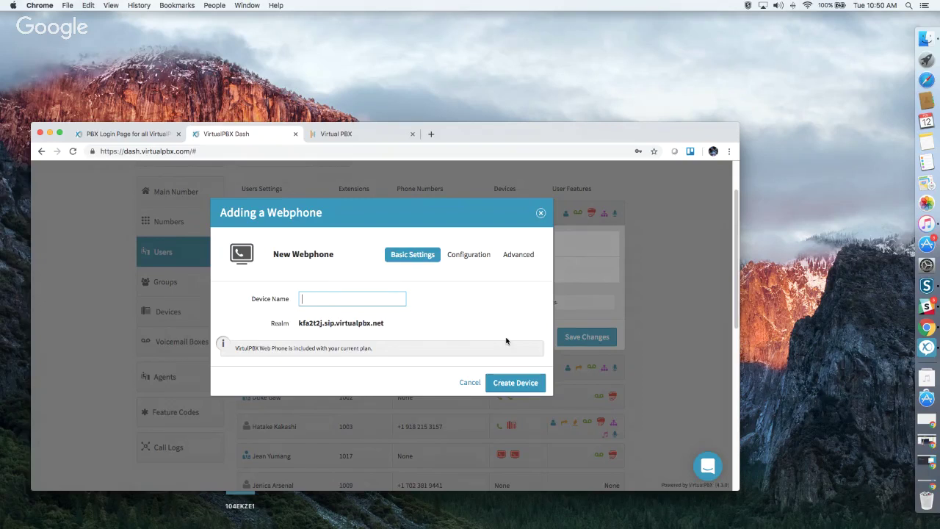
pyautogui.click(541, 215)
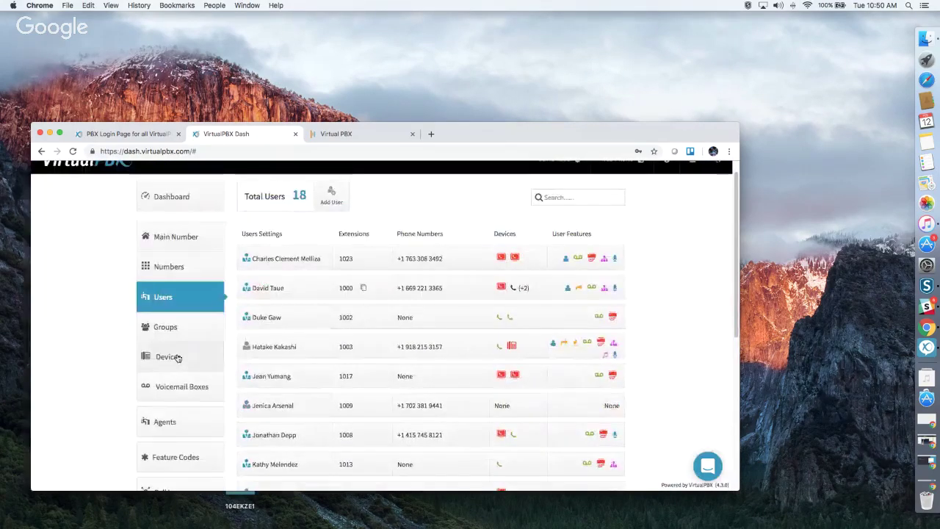
# Open the Devices list and preview a new landline's Advanced options without creating it.
pyautogui.click(179, 357)
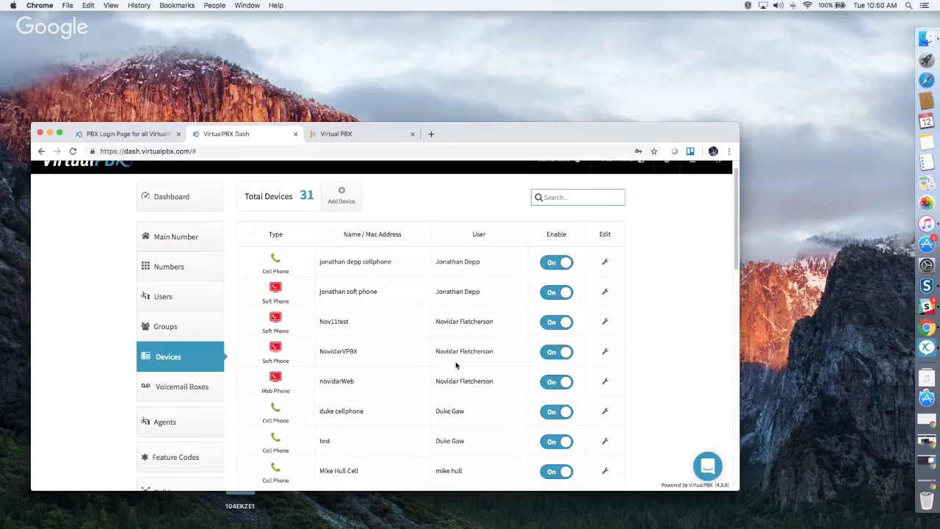
pyautogui.click(349, 203)
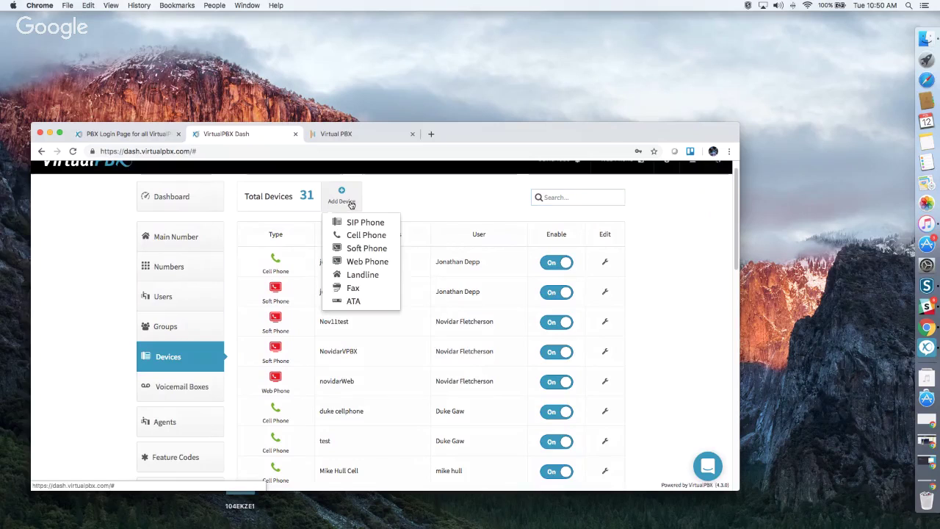
pyautogui.click(372, 275)
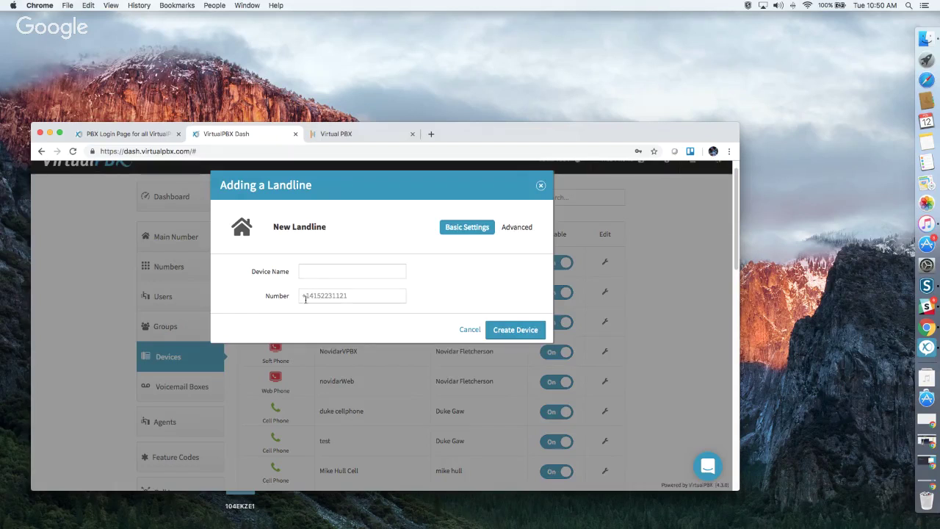
pyautogui.click(518, 228)
pyautogui.click(518, 246)
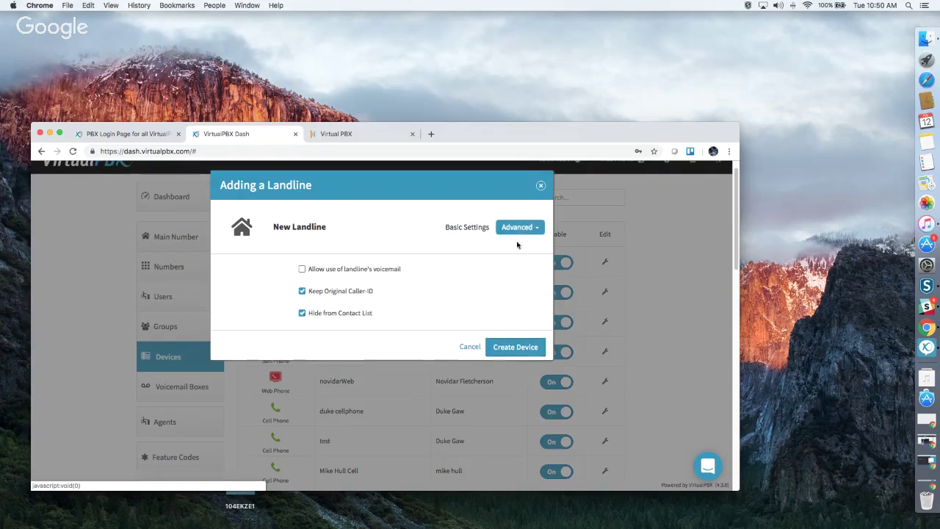
pyautogui.click(541, 185)
pyautogui.click(350, 206)
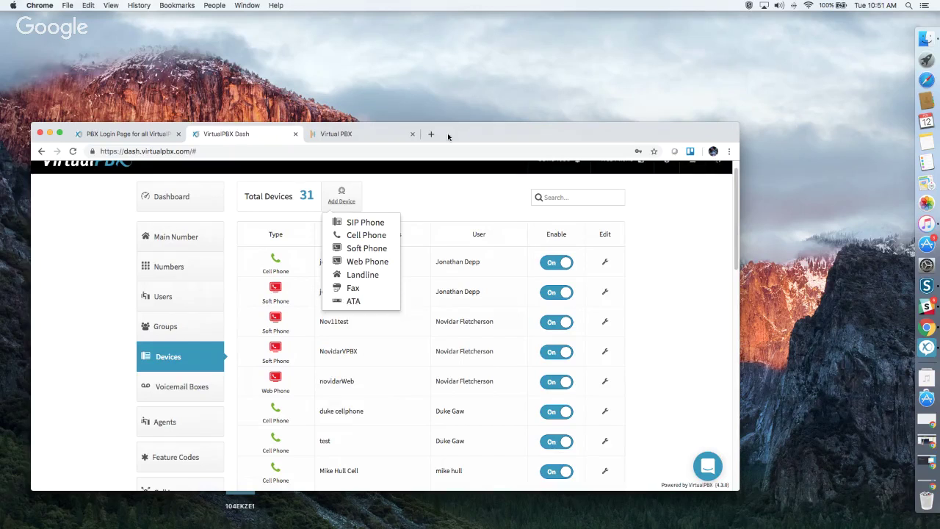
pyautogui.click(434, 204)
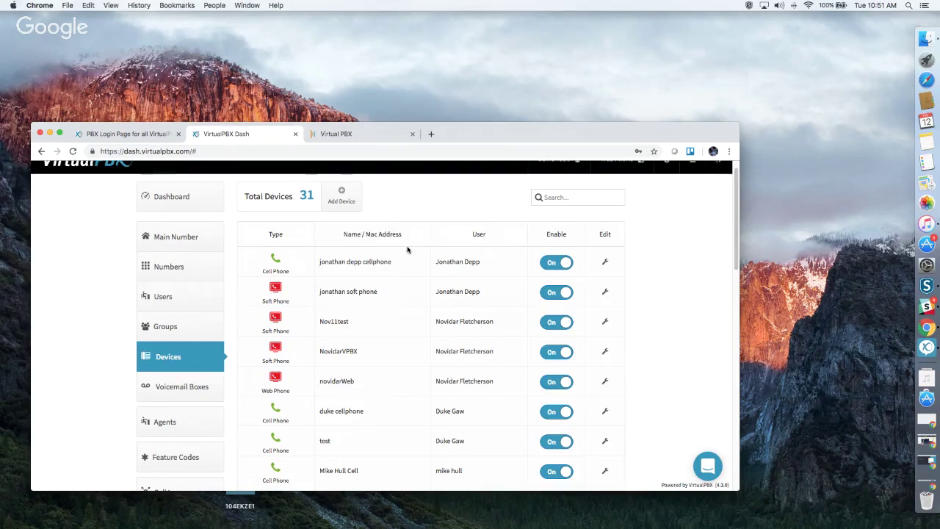
pyautogui.scroll(-2, 408, 250)
# Open Voicemail Boxes and scroll through all 32 boxes, then return to the top.
pyautogui.click(213, 329)
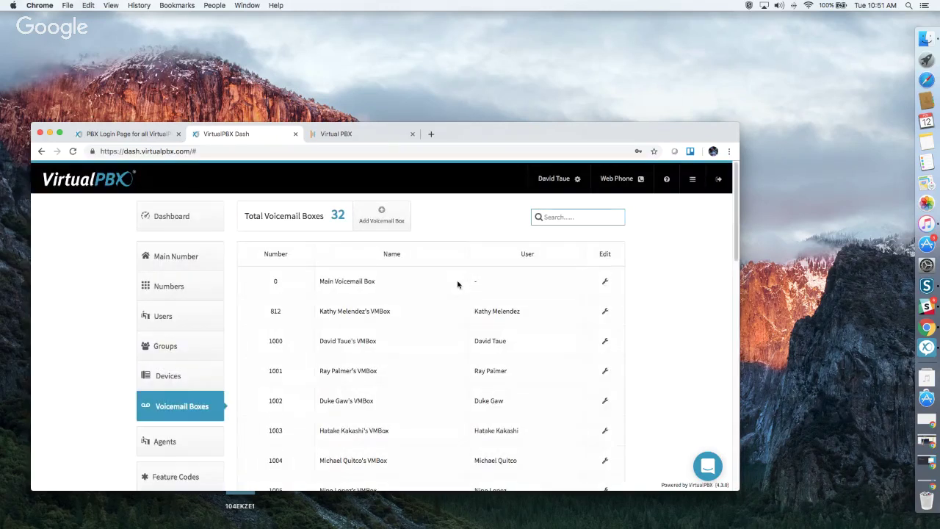
pyautogui.scroll(-2, 453, 304)
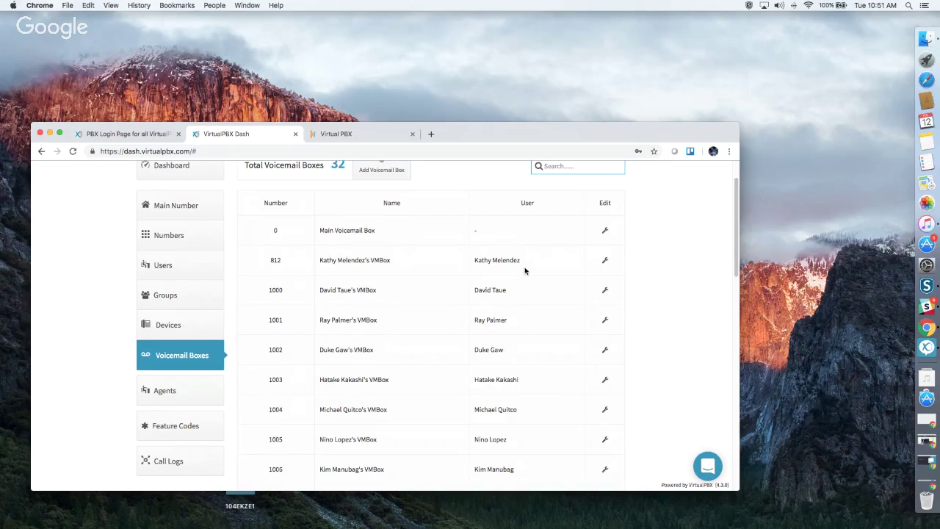
pyautogui.scroll(-5, 544, 341)
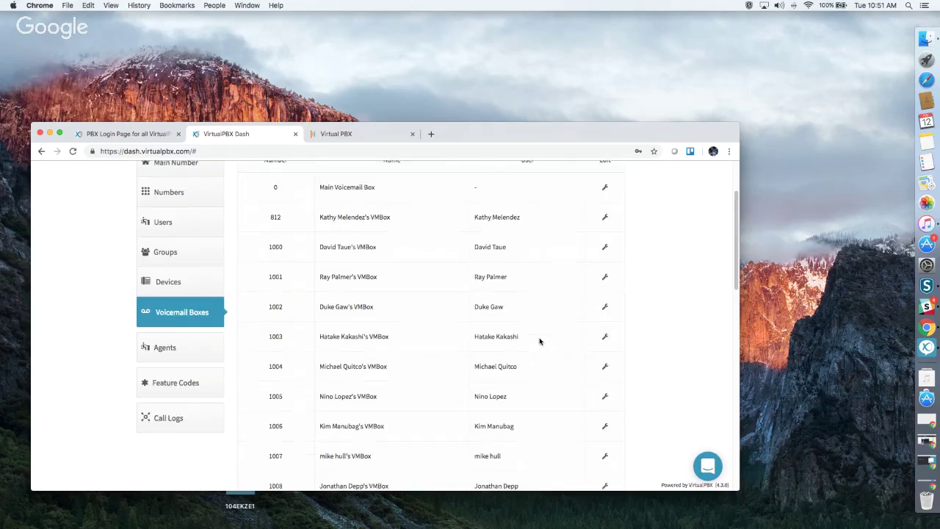
pyautogui.scroll(-10, 537, 342)
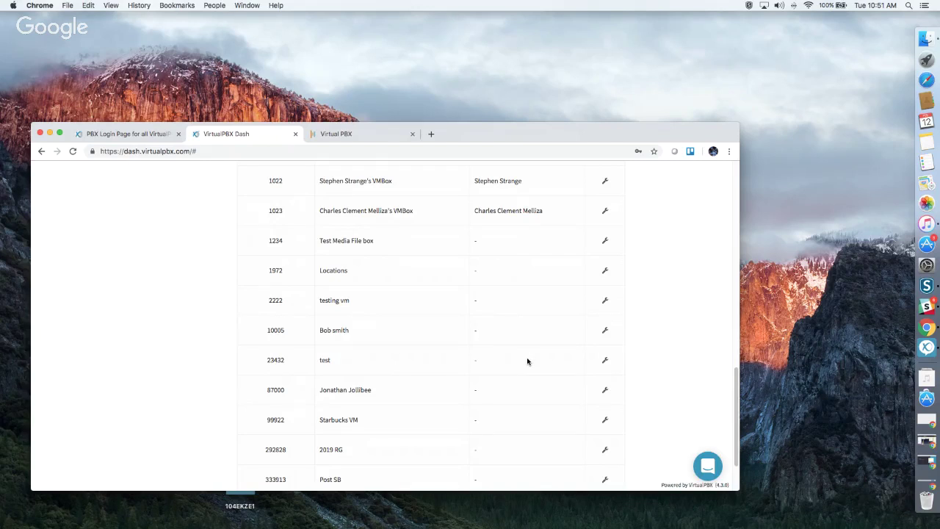
pyautogui.scroll(10, 527, 361)
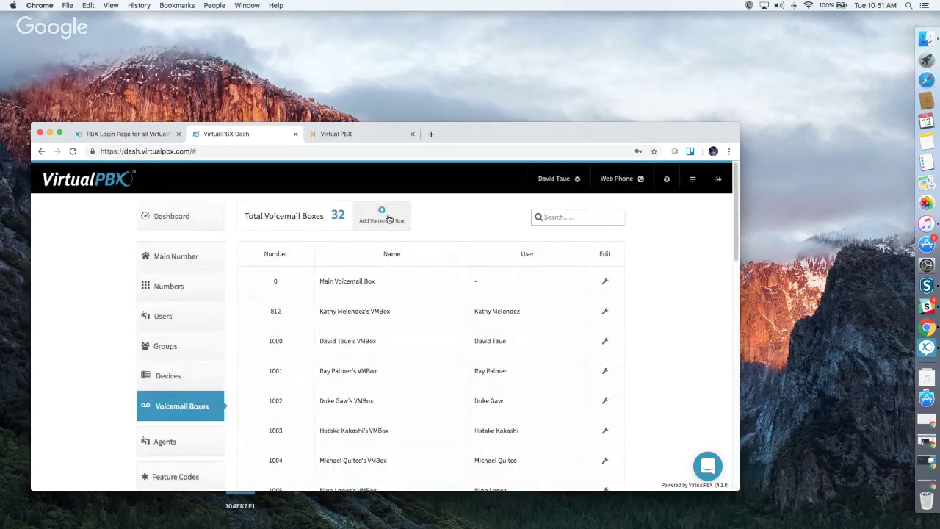
# Start a new voicemail box and name it 'Abes bday'.
pyautogui.click(388, 219)
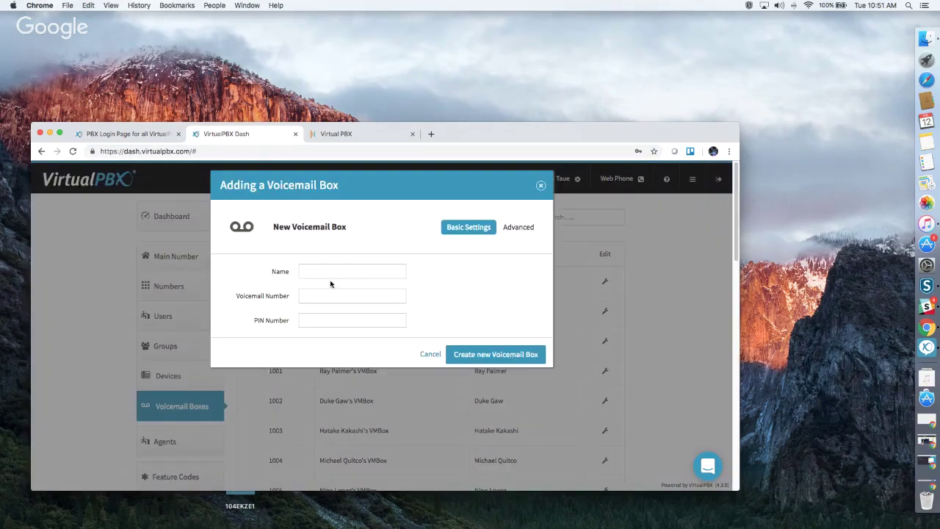
pyautogui.click(325, 273)
pyautogui.click(355, 261)
pyautogui.click(357, 270)
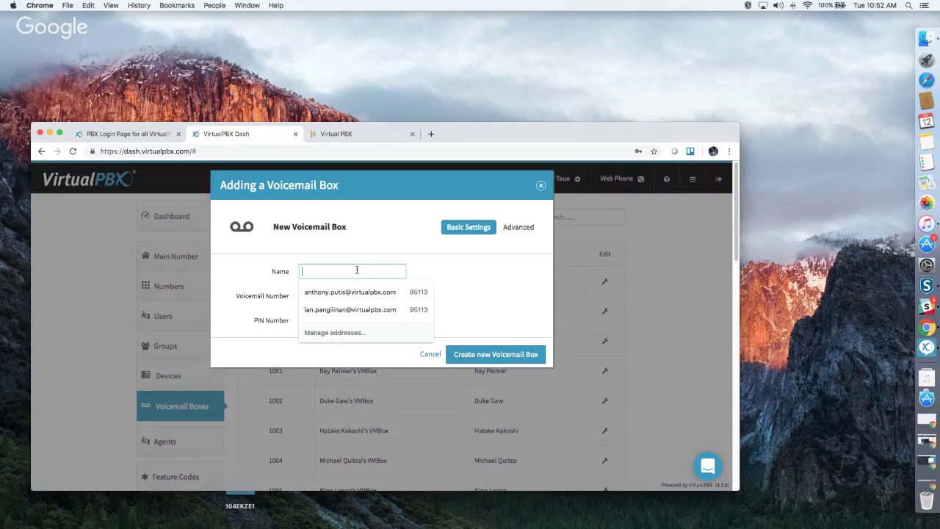
pyautogui.write('Abe')
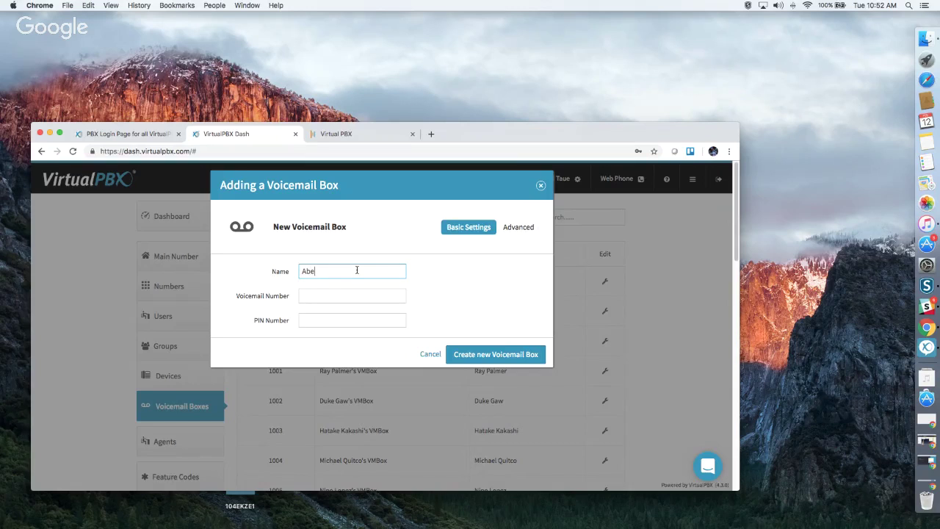
pyautogui.write('s boay')
pyautogui.press('Tab')
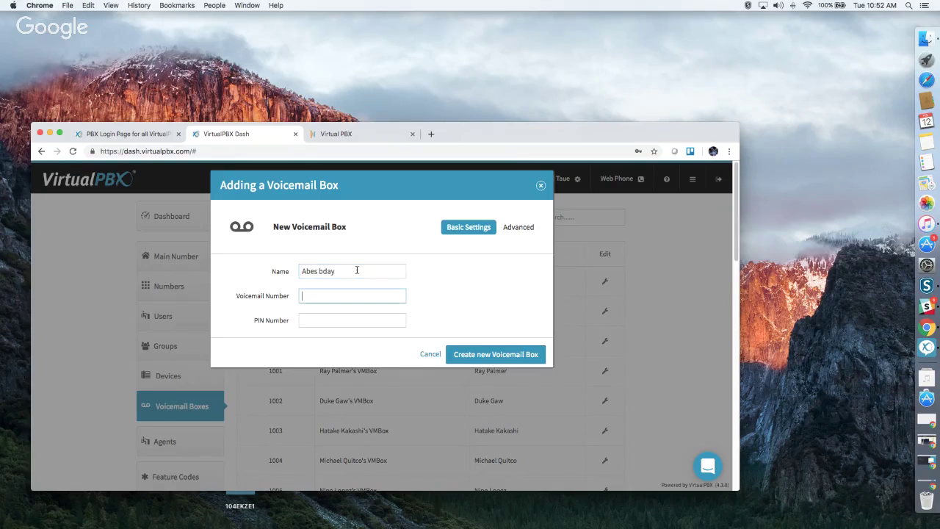
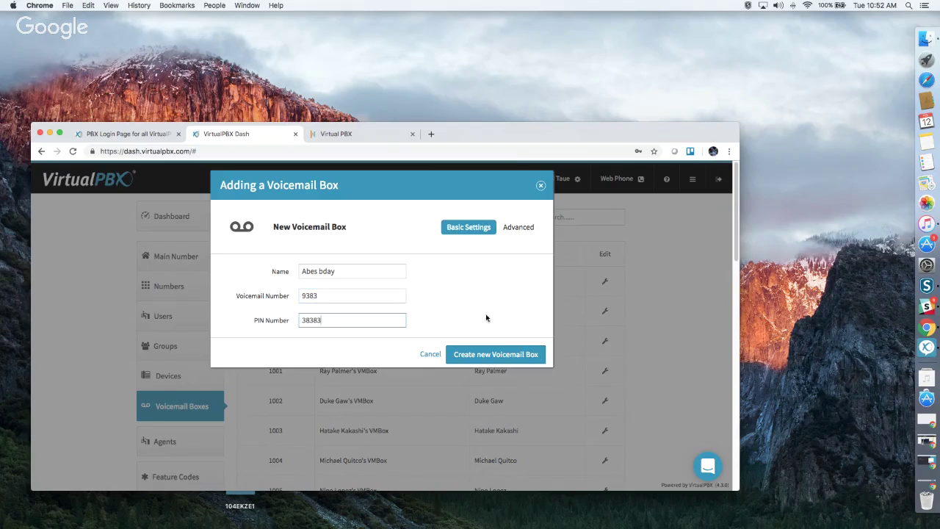
# Give it voicemail number 9383 and a PIN, create it, and open its Advanced edit sections.
pyautogui.click(496, 354)
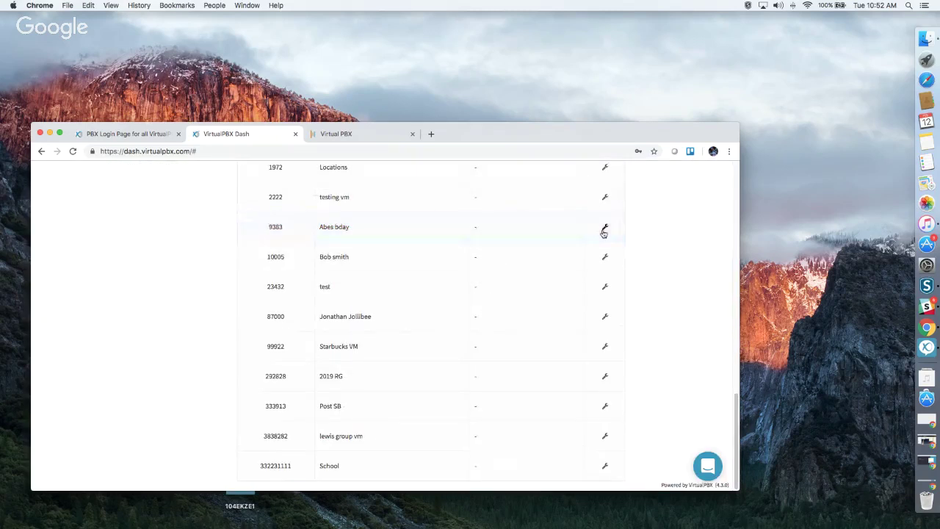
pyautogui.click(605, 229)
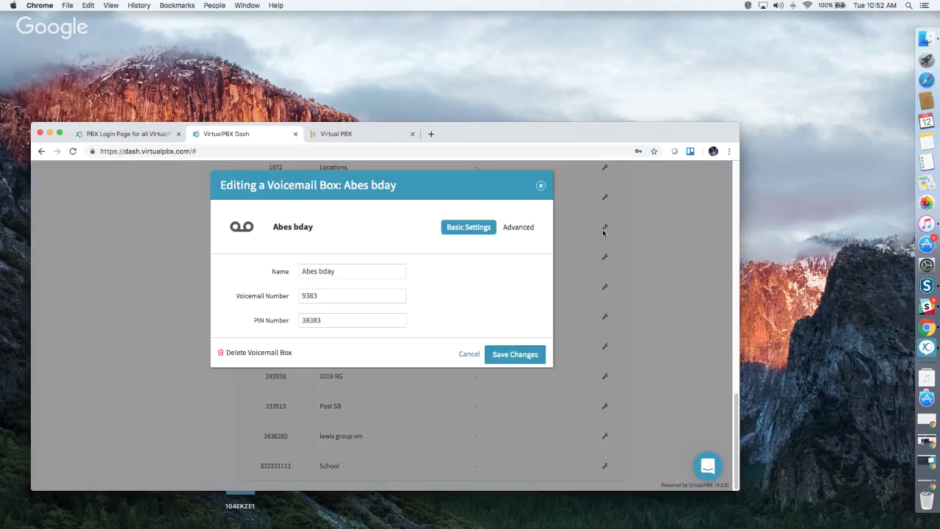
pyautogui.click(514, 227)
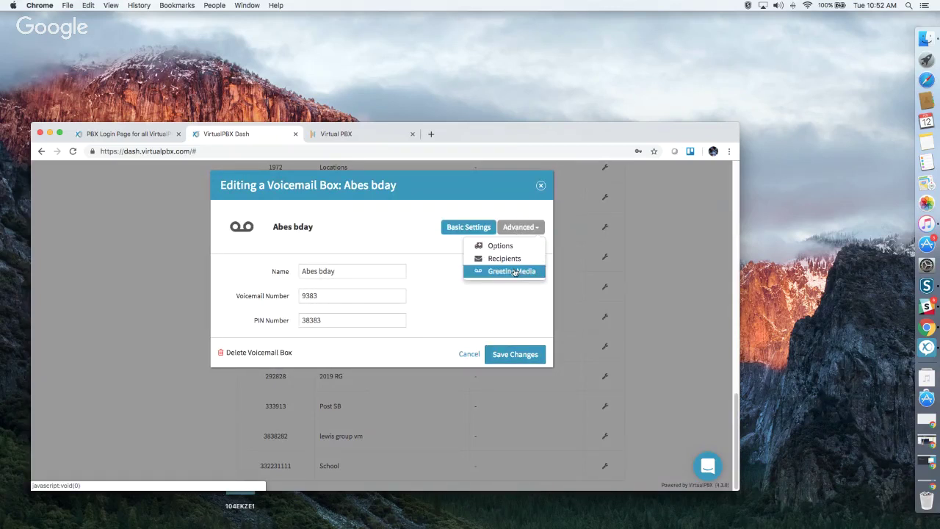
# Select 'greeting short 321.wav' as the Abes bday greeting media.
pyautogui.click(515, 272)
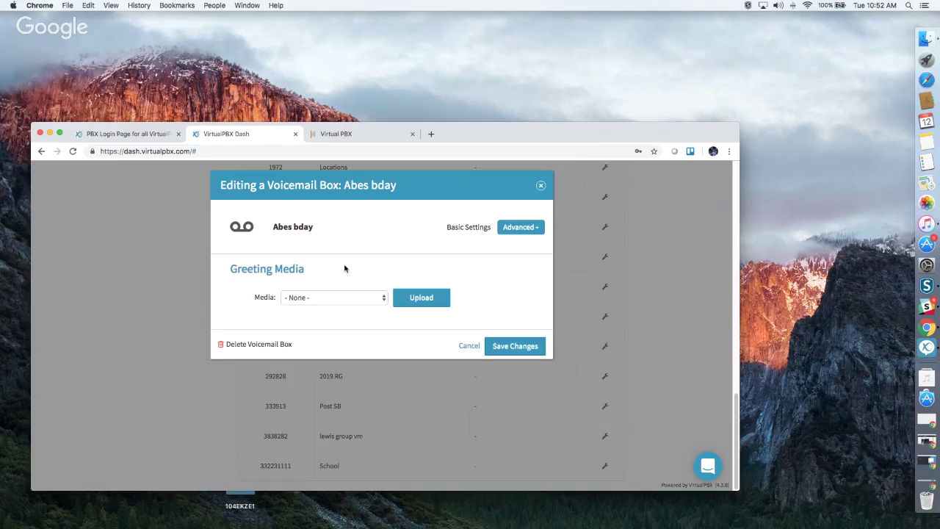
pyautogui.click(344, 303)
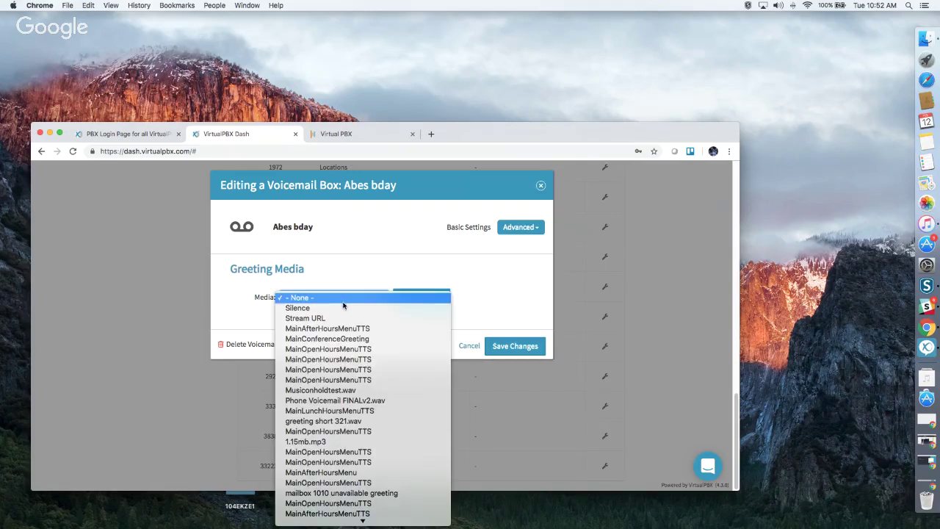
pyautogui.click(337, 421)
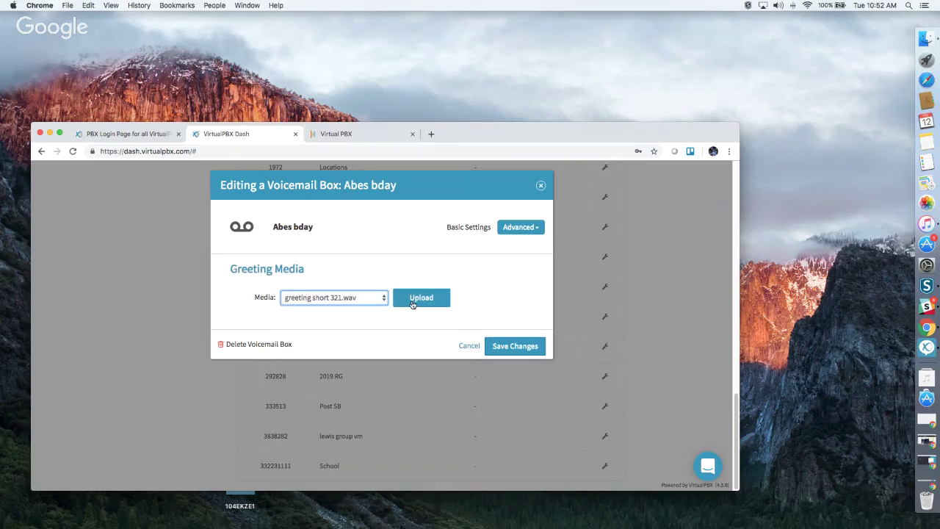
pyautogui.click(411, 302)
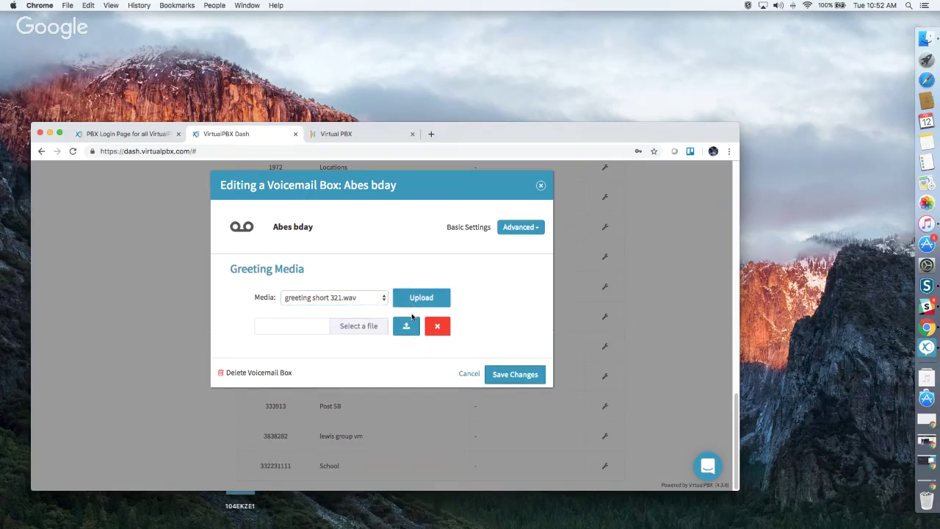
# Review the notification recipients by starting a new recipient, then view the box's general options.
pyautogui.click(527, 233)
pyautogui.click(517, 259)
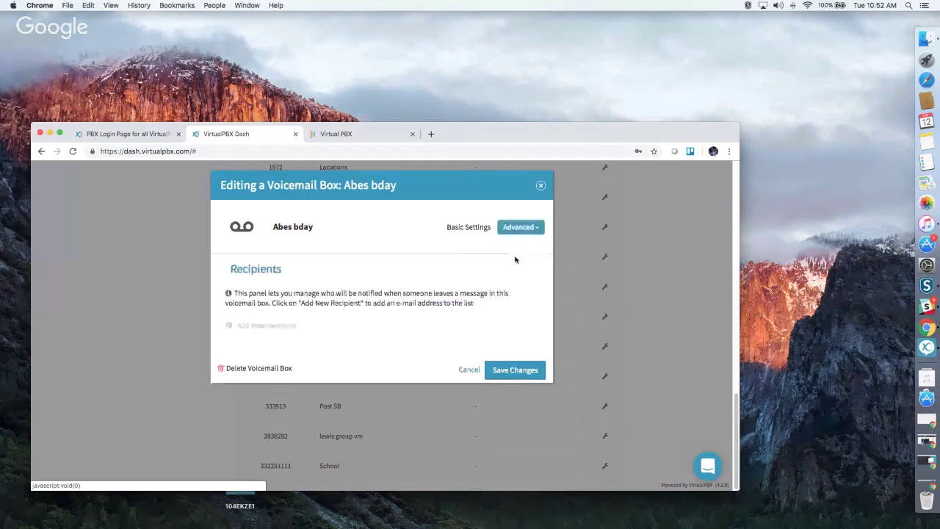
pyautogui.click(271, 325)
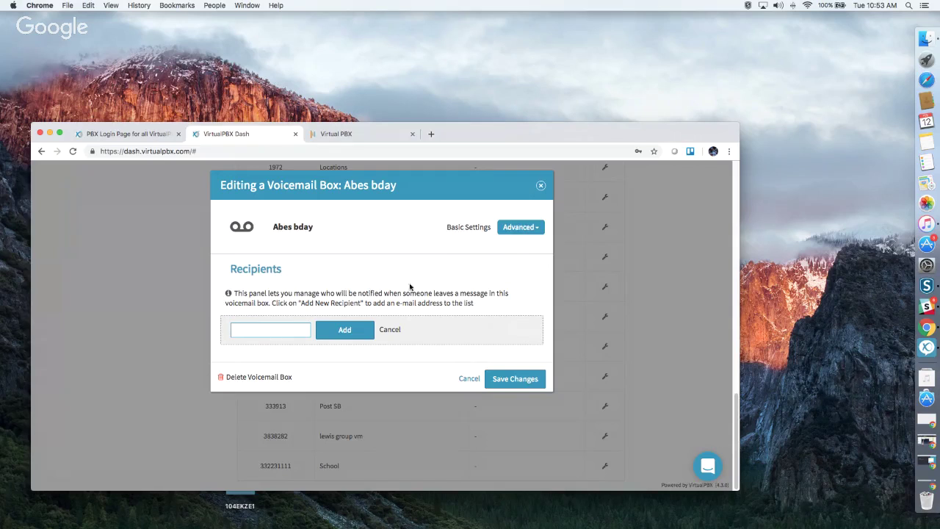
pyautogui.click(520, 228)
pyautogui.click(502, 245)
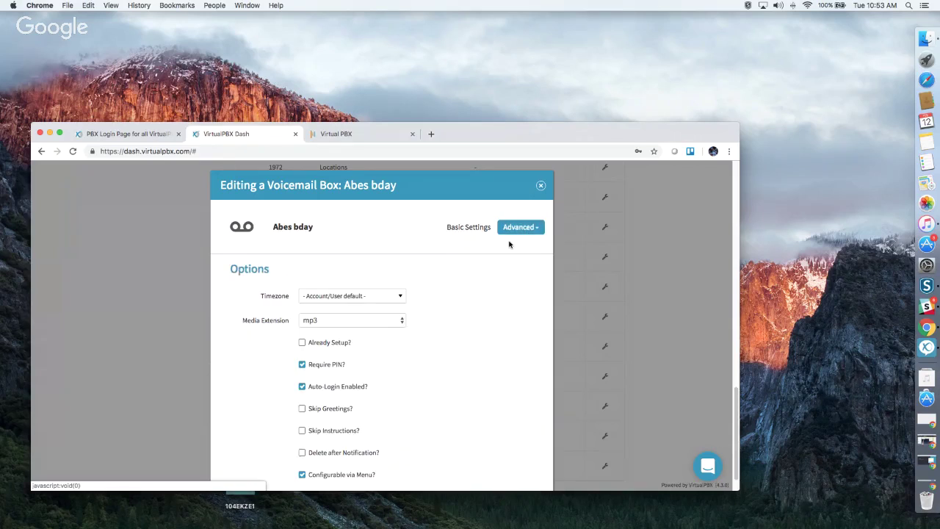
# Mark the Abes bday voicemail box as already set up, deleting messages after notification.
pyautogui.scroll(-1, 462, 321)
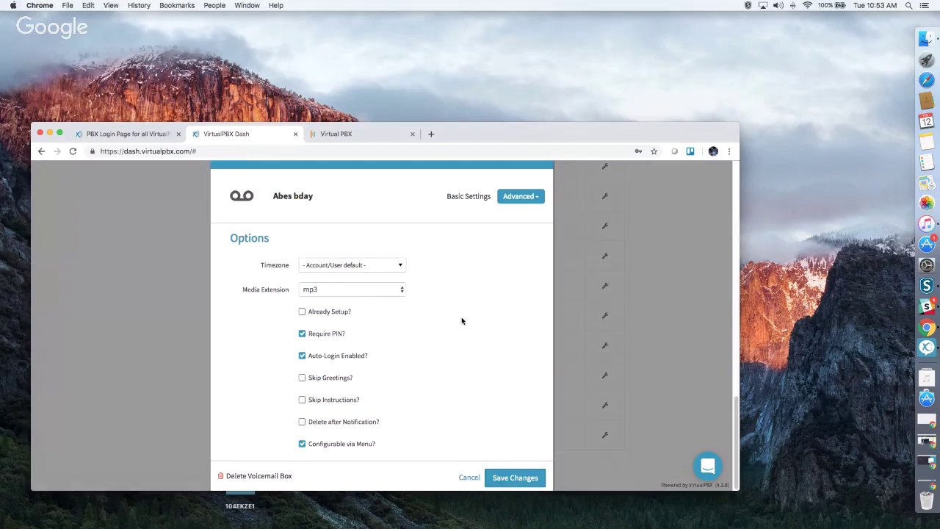
pyautogui.click(302, 312)
pyautogui.click(302, 421)
# Close the voicemail box editor and go to the Agents page.
pyautogui.scroll(3, 489, 345)
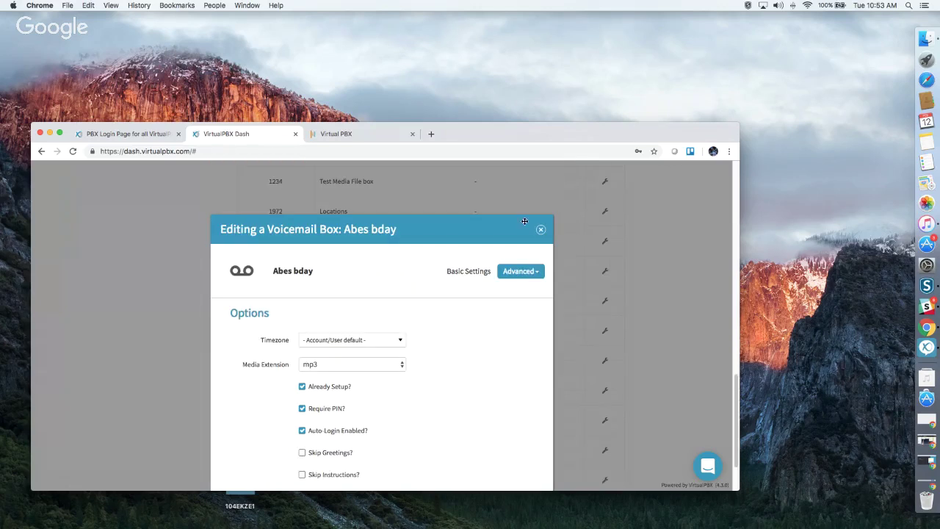
pyautogui.click(539, 229)
pyautogui.scroll(10, 228, 295)
pyautogui.click(186, 257)
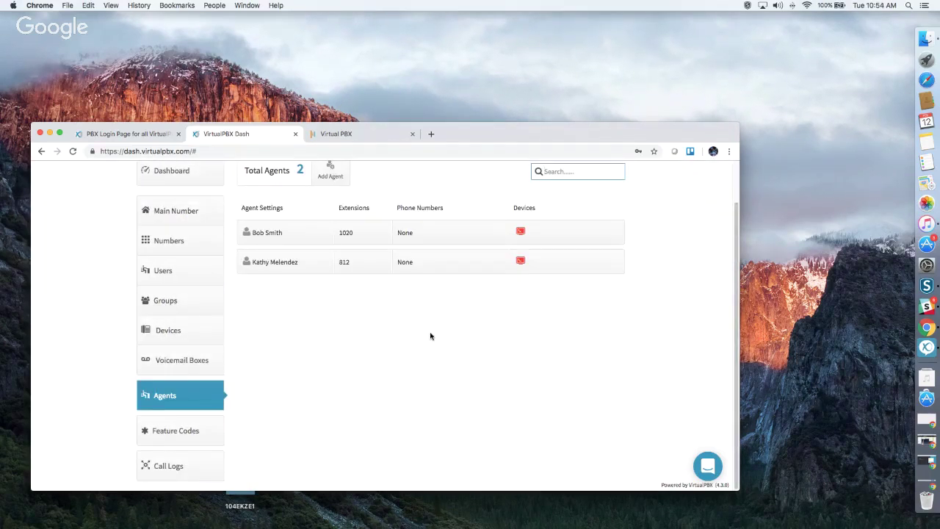
pyautogui.click(329, 173)
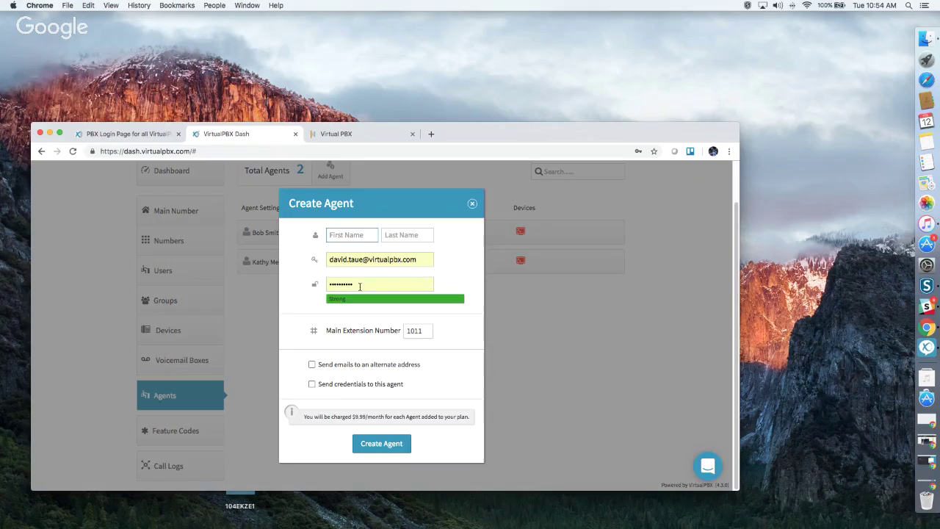
pyautogui.click(393, 386)
pyautogui.click(316, 387)
pyautogui.click(473, 203)
pyautogui.click(292, 238)
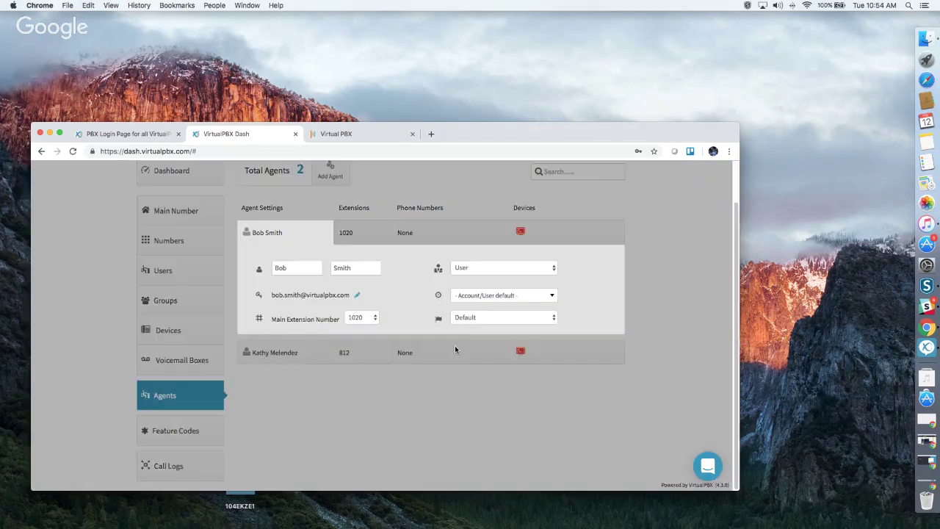
pyautogui.scroll(1, 386, 343)
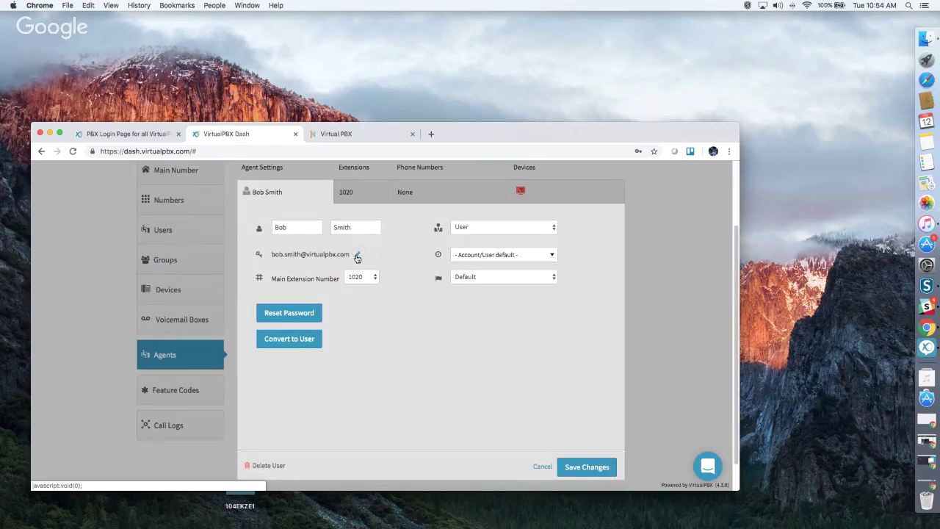
pyautogui.click(357, 255)
pyautogui.click(475, 228)
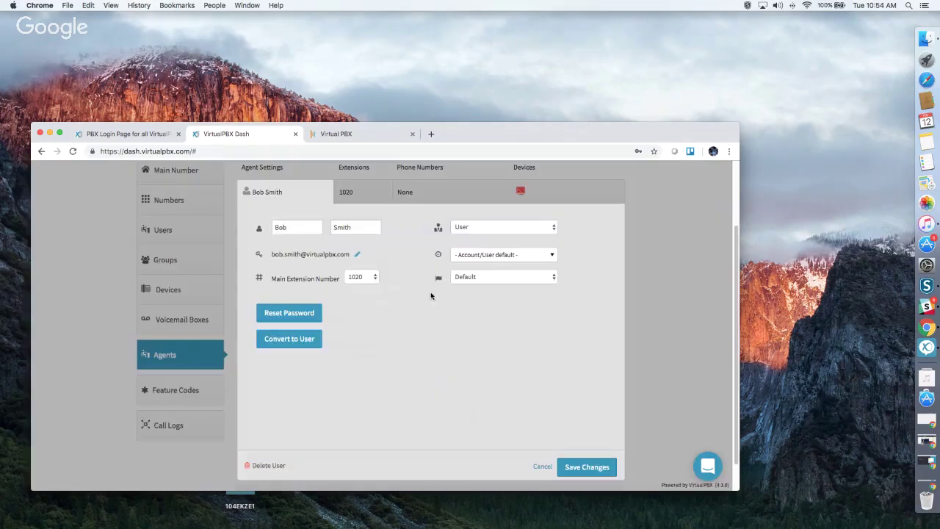
pyautogui.scroll(2, 443, 327)
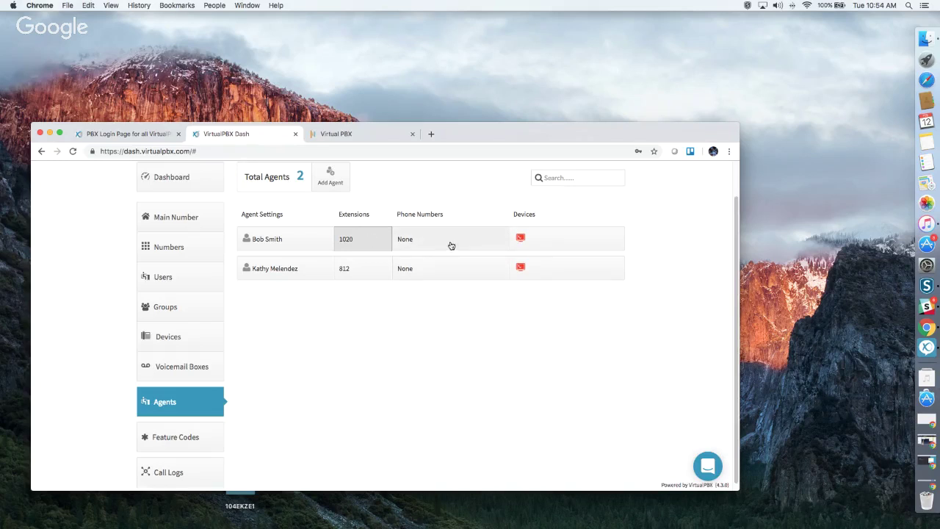
# Preview the first agent's New Device options without adding one, then show the Feature Codes list.
pyautogui.click(551, 240)
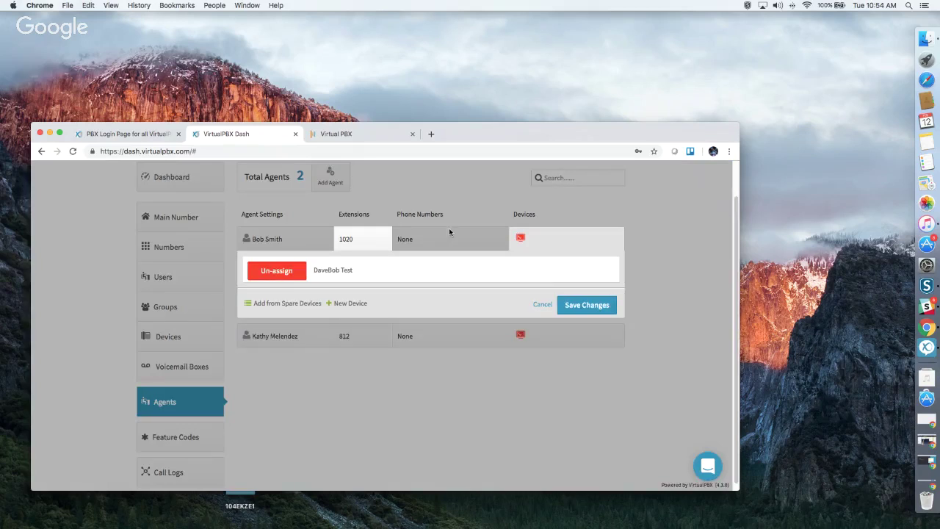
pyautogui.click(344, 306)
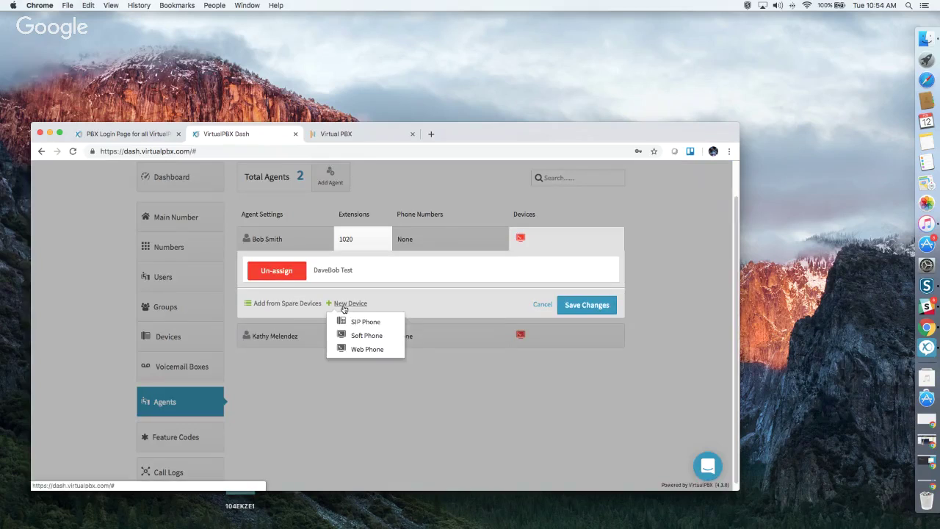
pyautogui.click(466, 385)
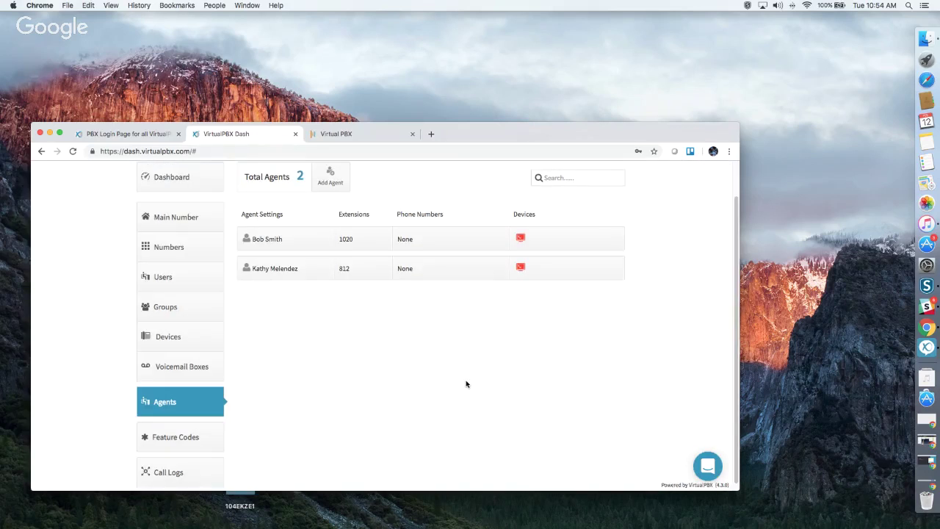
pyautogui.scroll(-1, 340, 407)
pyautogui.click(169, 432)
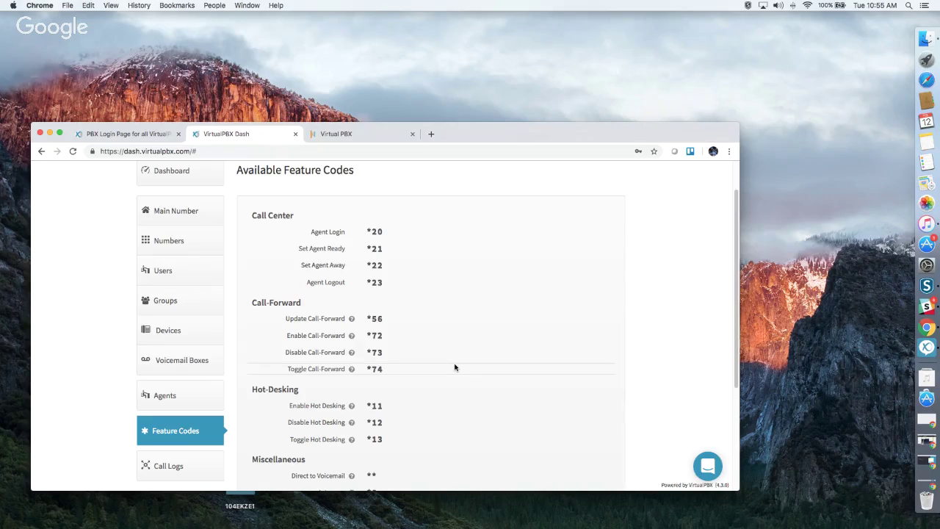
# Show This Month's call logs, covering 02/01/2019 to 02/12/2019.
pyautogui.scroll(-2, 454, 354)
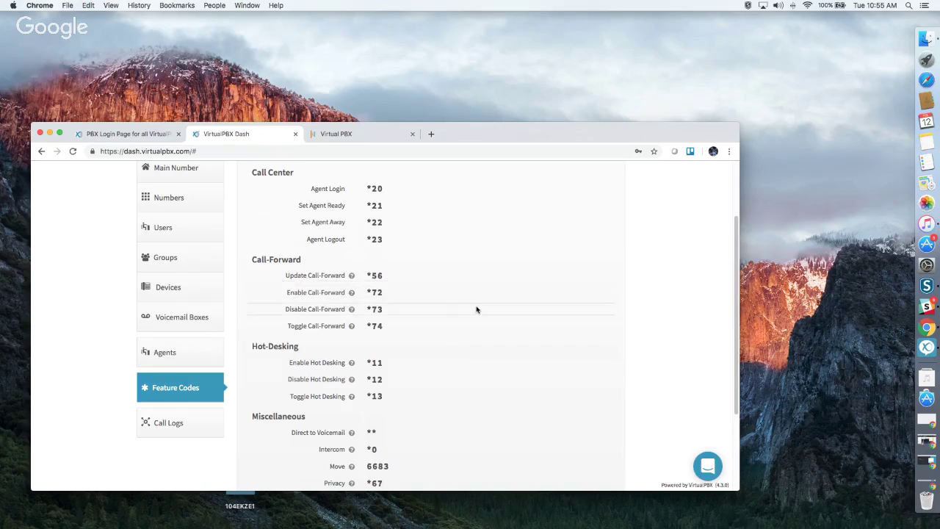
pyautogui.scroll(-2, 476, 310)
pyautogui.scroll(-2, 474, 308)
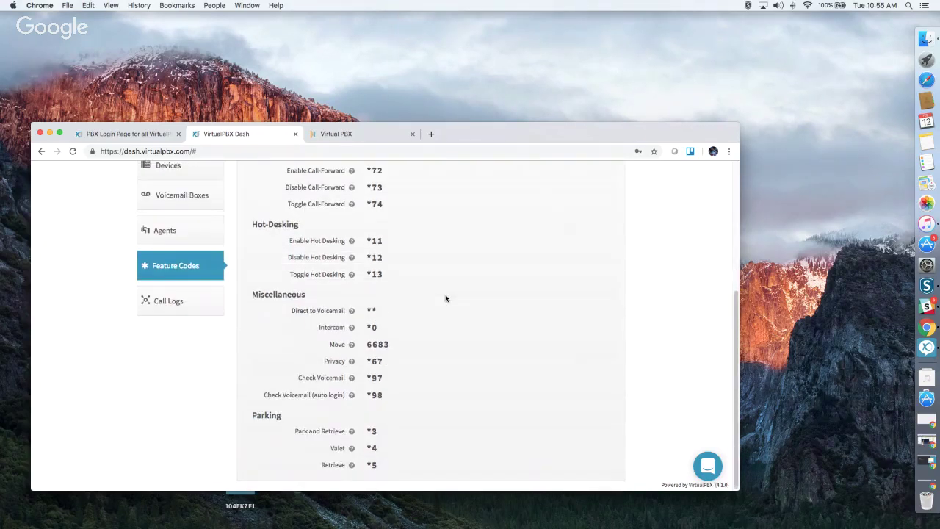
pyautogui.scroll(5, 445, 298)
pyautogui.click(181, 458)
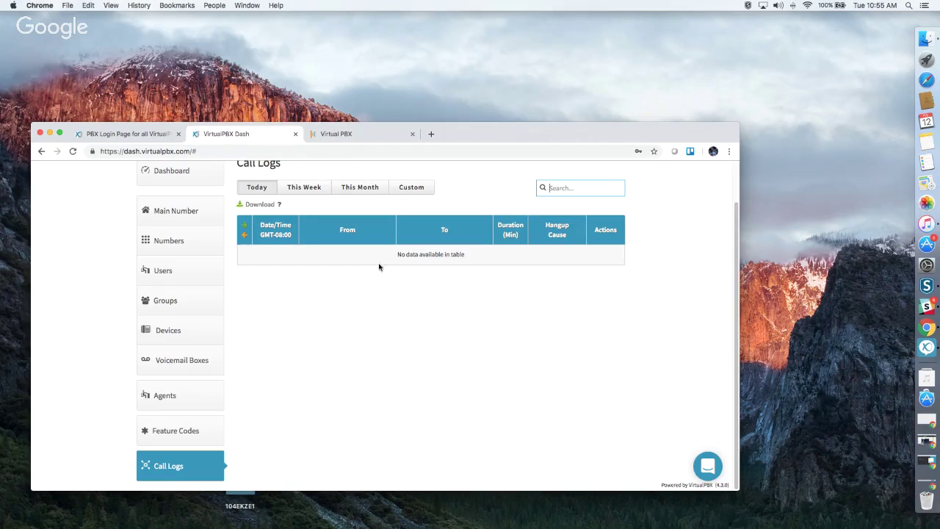
pyautogui.click(374, 185)
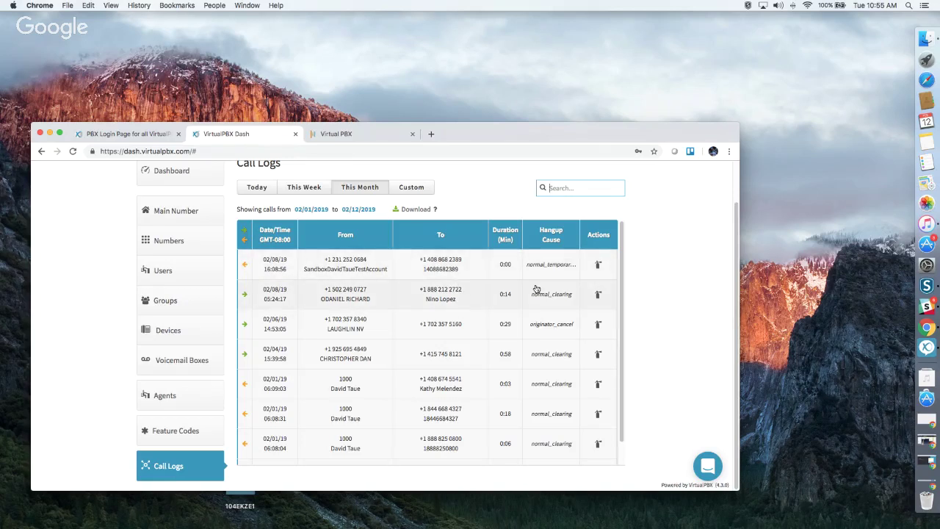
# Review the second call's full Call Log Details, then close them.
pyautogui.click(394, 293)
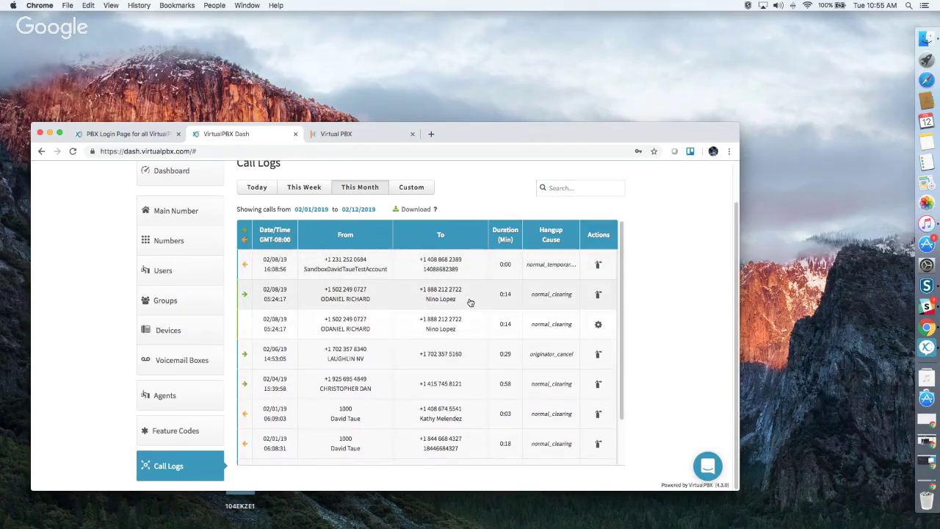
pyautogui.click(599, 326)
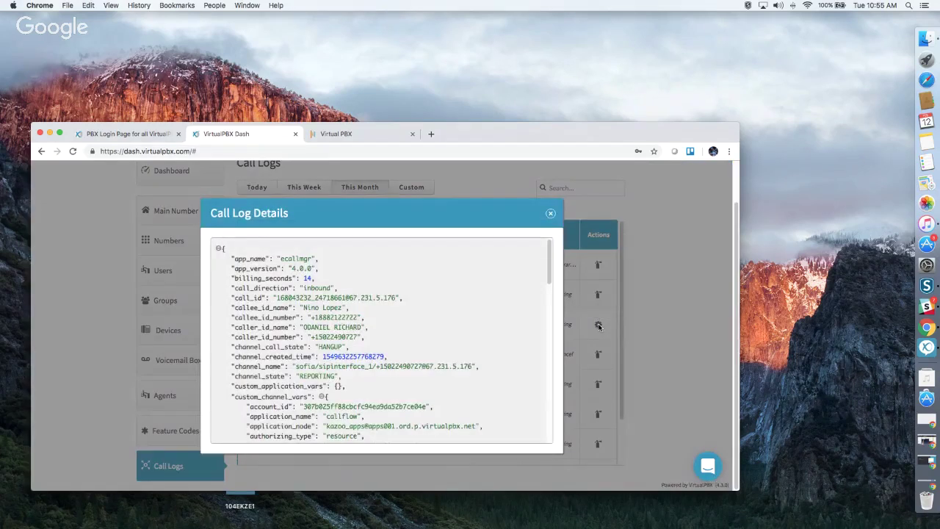
pyautogui.scroll(-15, 448, 337)
pyautogui.scroll(15, 448, 336)
pyautogui.click(549, 214)
pyautogui.scroll(2, 669, 276)
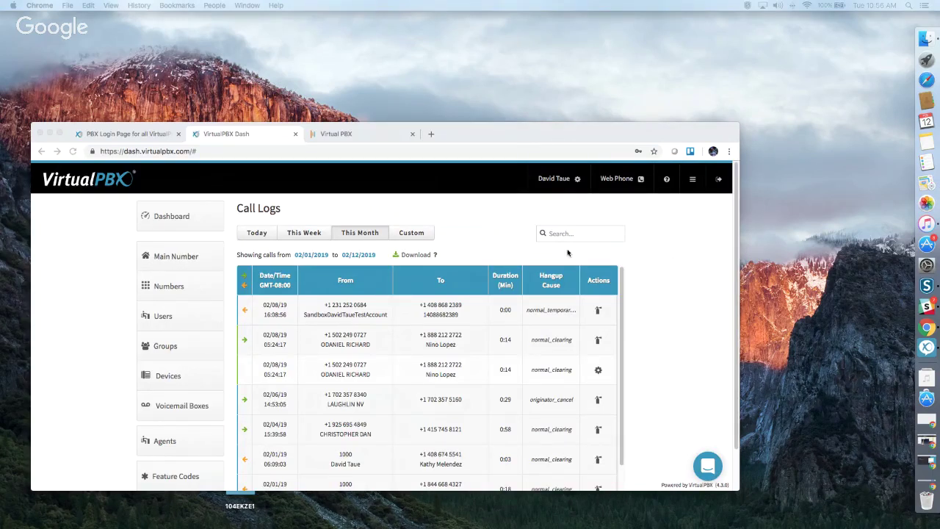
# Switch to the call-center Queues app, abandon a new queue, and reload the queue list.
pyautogui.click(693, 184)
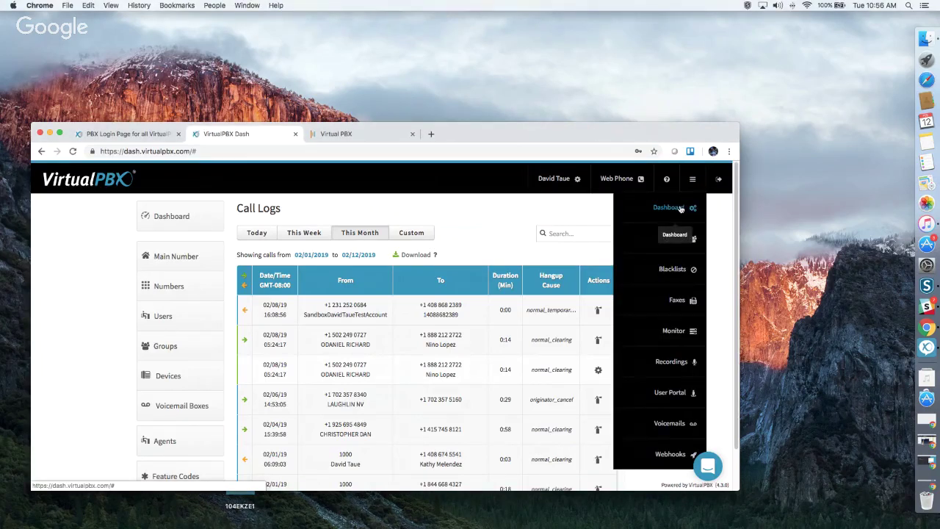
pyautogui.click(672, 239)
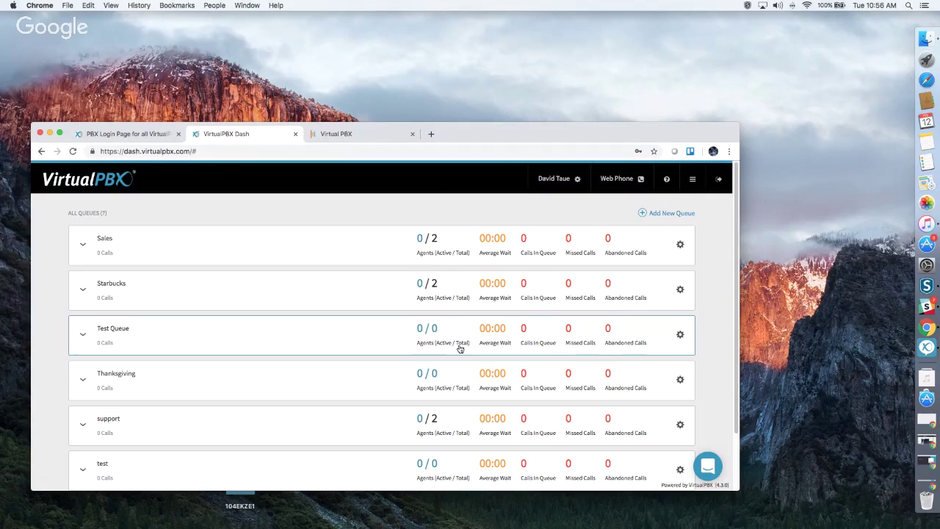
pyautogui.click(675, 217)
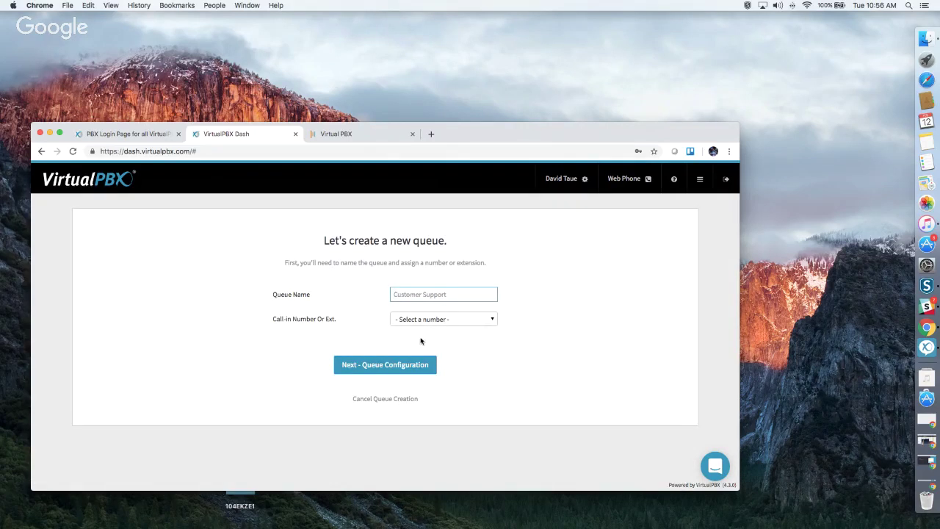
pyautogui.click(42, 151)
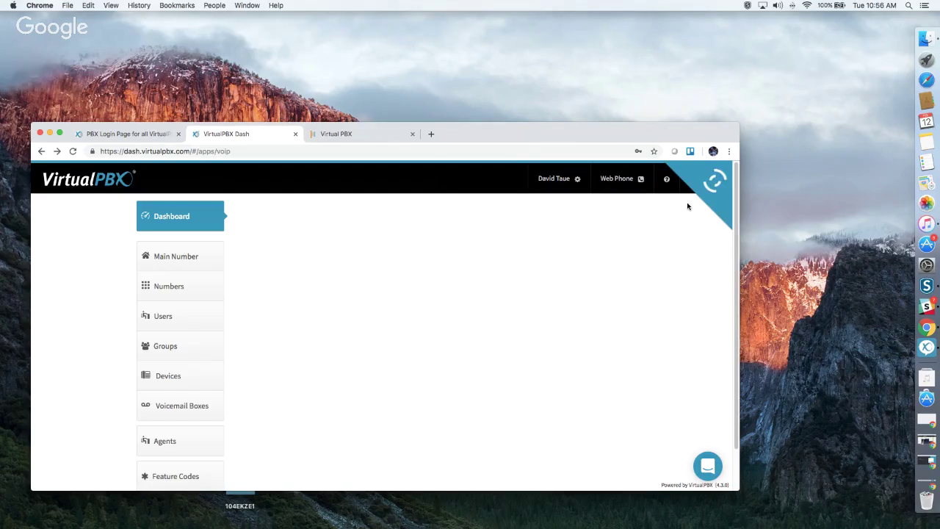
pyautogui.click(692, 178)
pyautogui.click(678, 266)
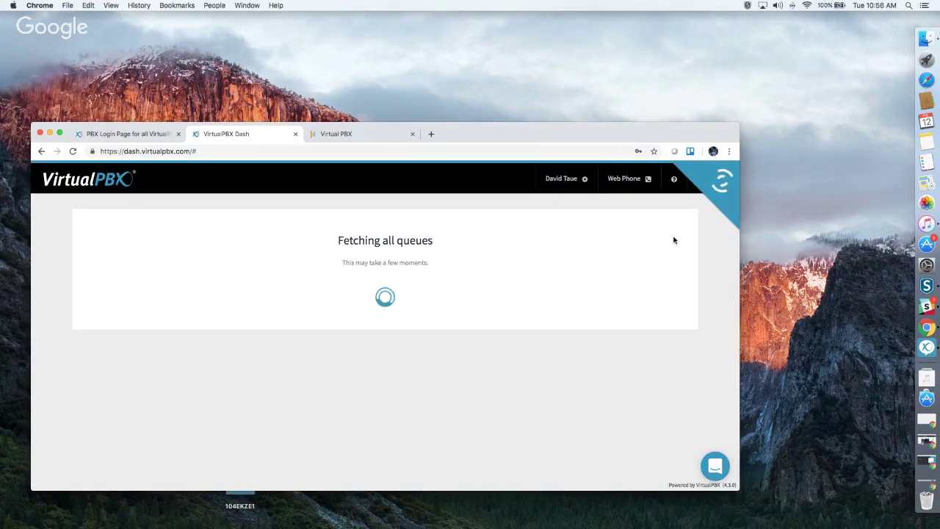
# Show the Sales queue's settings and its Queue Routing Strategy choices.
pyautogui.click(678, 244)
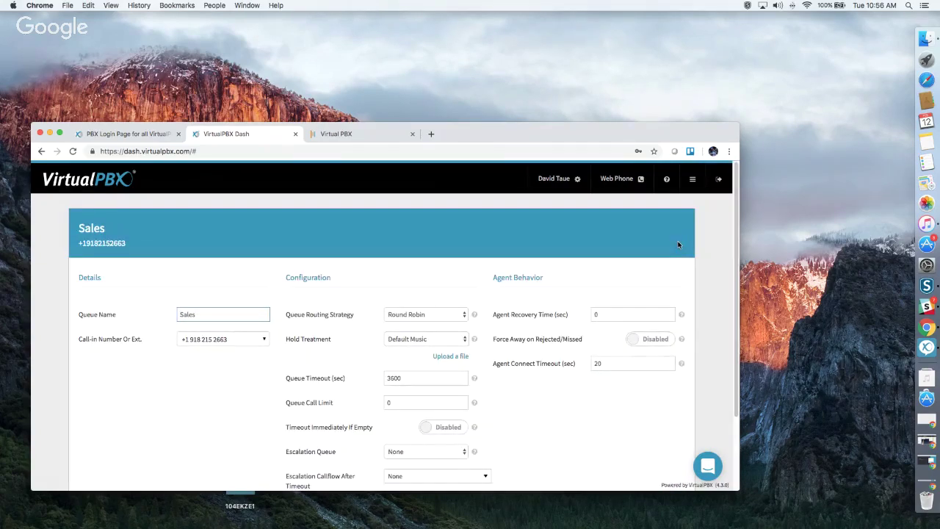
pyautogui.scroll(-3, 558, 290)
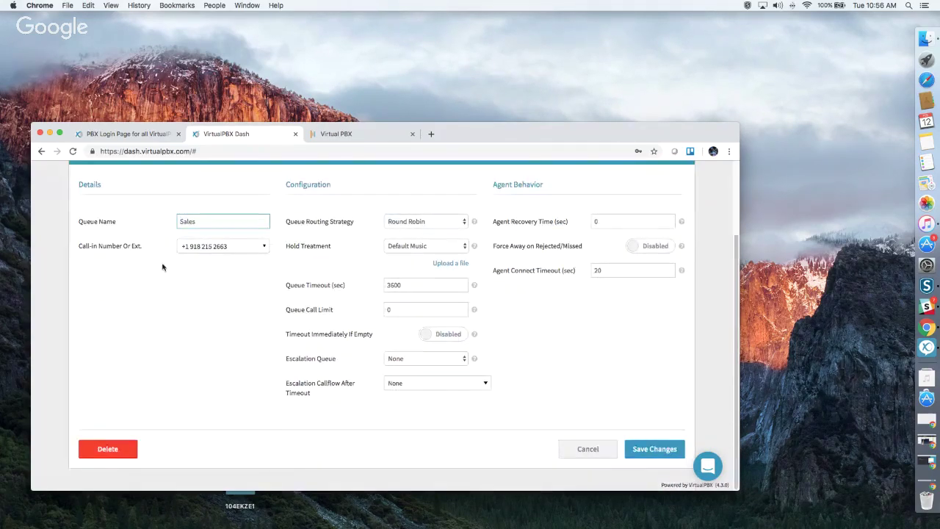
pyautogui.click(437, 226)
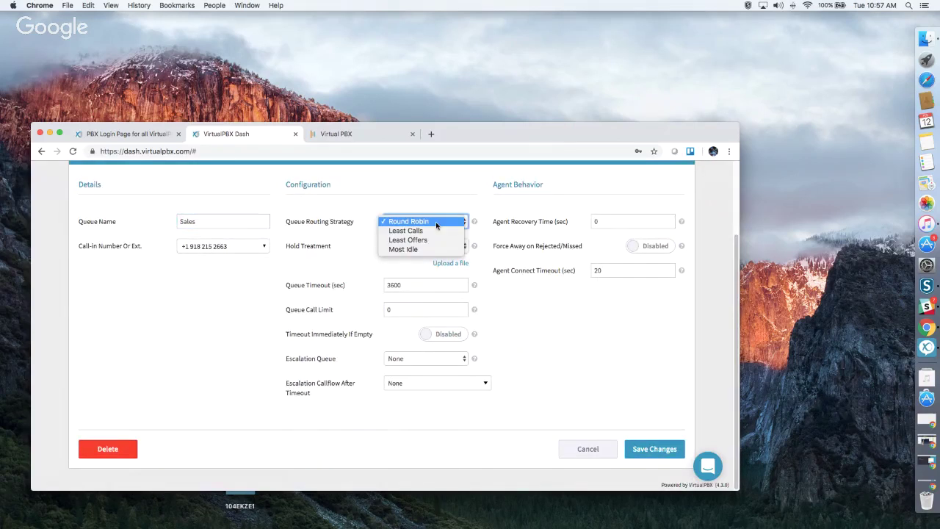
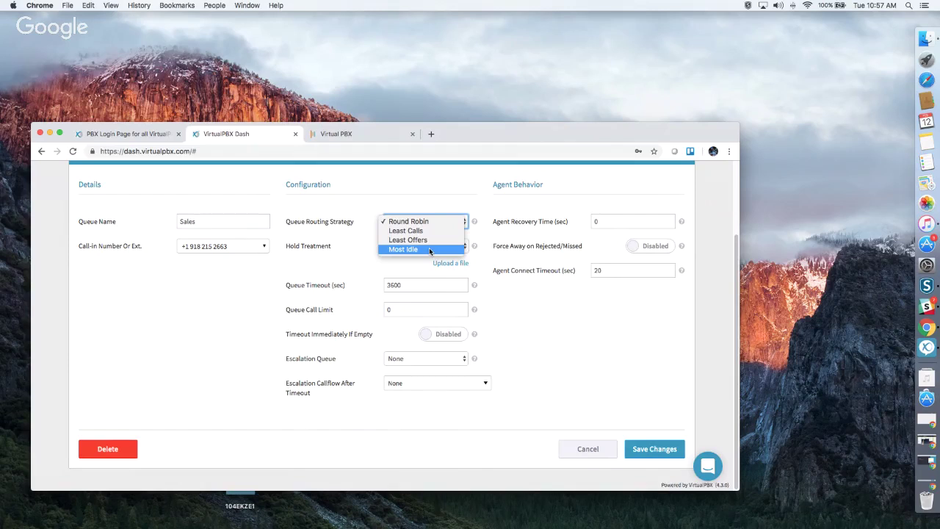
# Leave the Sales queue's routing strategy and Default Music hold treatment unchanged.
pyautogui.click(535, 309)
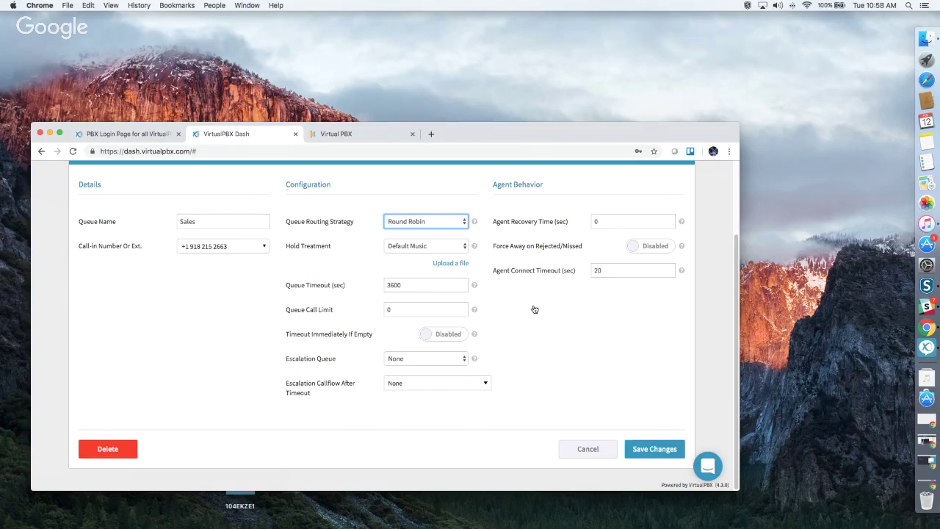
pyautogui.click(415, 246)
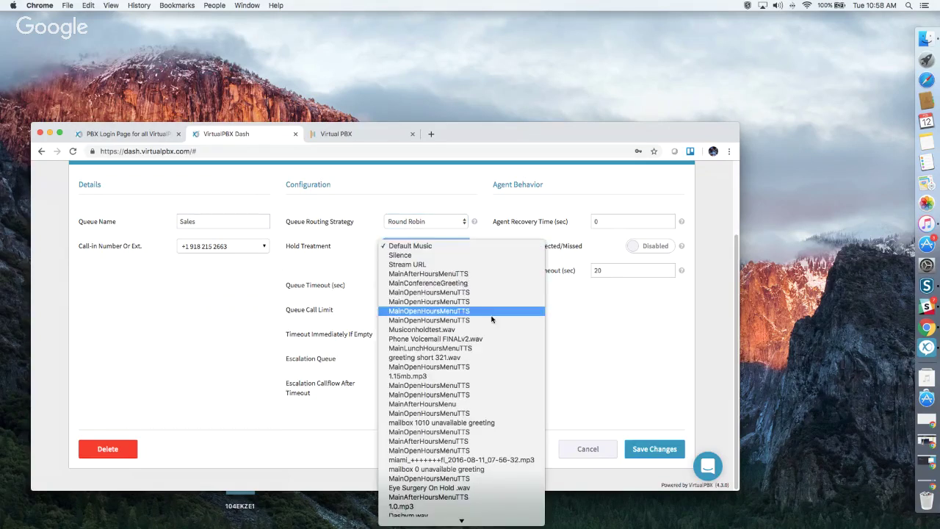
pyautogui.click(600, 337)
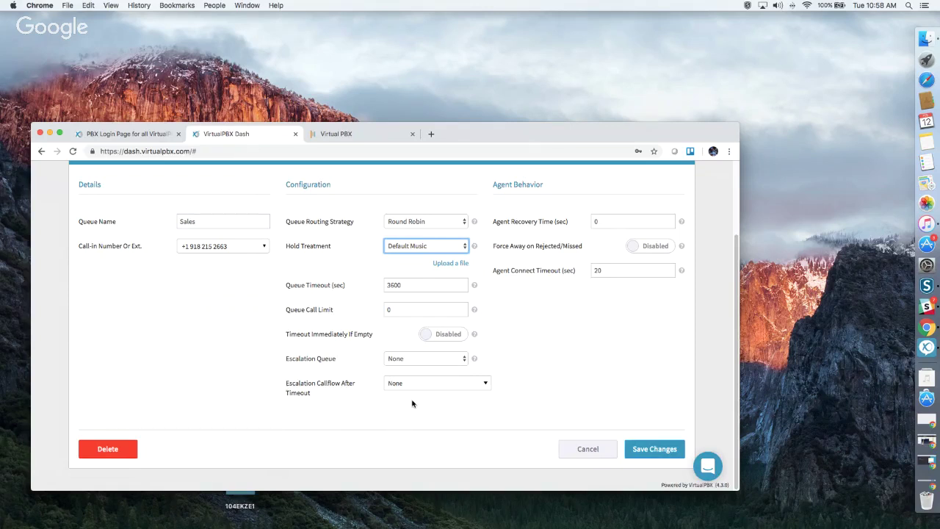
pyautogui.click(423, 375)
# Set Escalation Callflow After Timeout to 2019 RG and save the Sales queue.
pyautogui.click(421, 385)
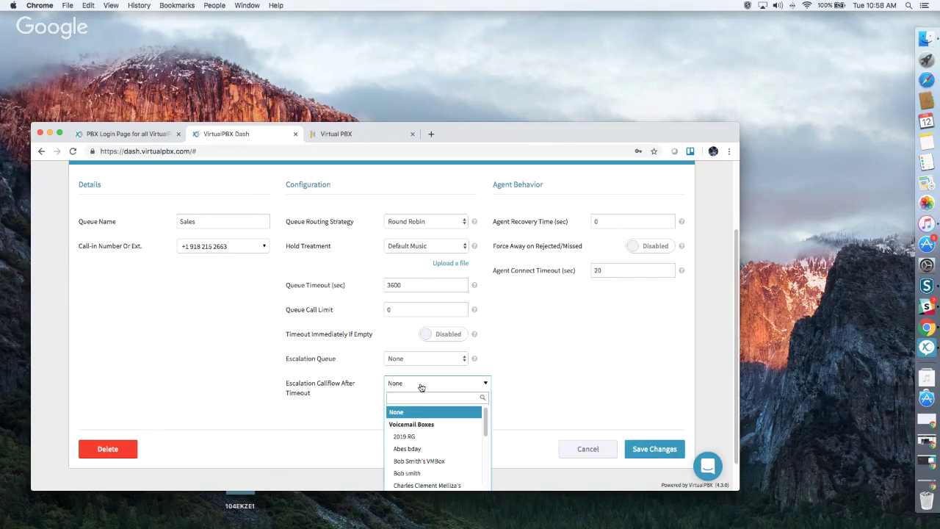
pyautogui.click(433, 438)
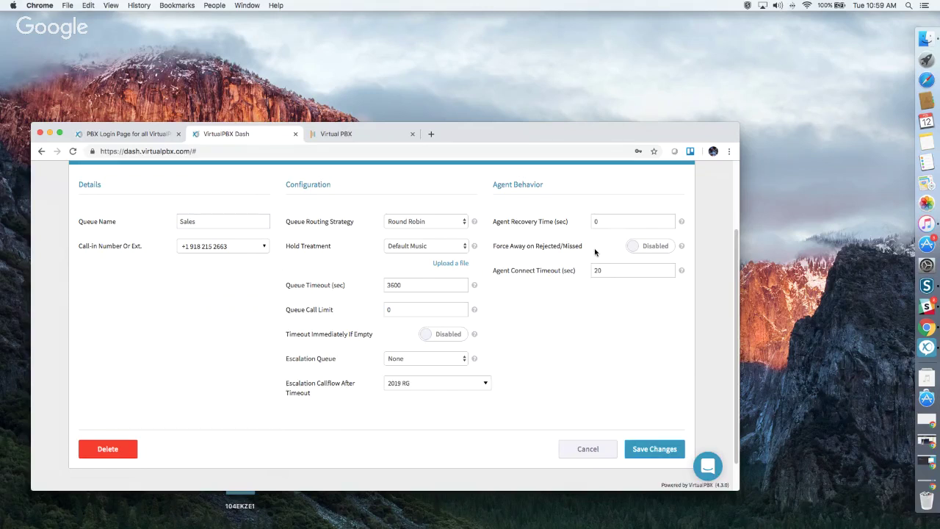
pyautogui.click(654, 453)
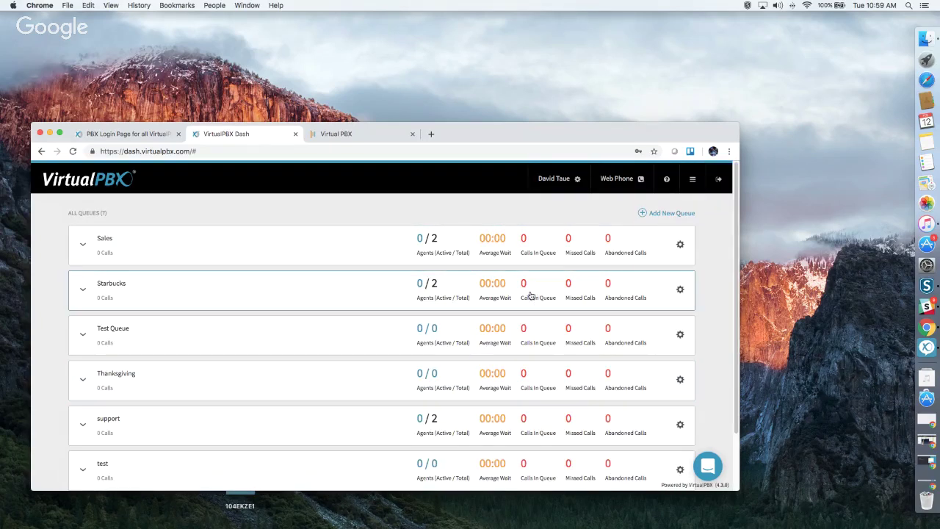
pyautogui.scroll(-2, 493, 448)
pyautogui.scroll(2, 491, 448)
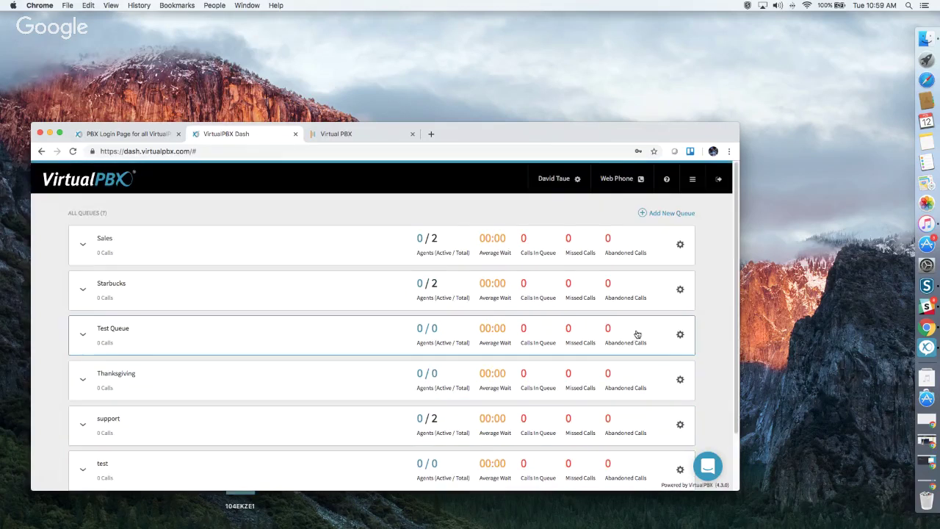
pyautogui.click(692, 178)
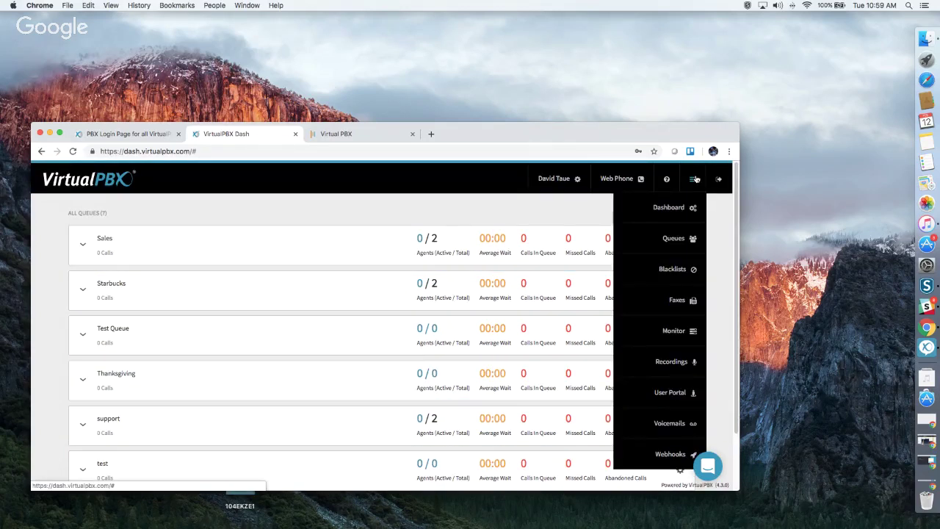
# In the blacklist settings, open the Block NoCallerID blacklist in the editor and save it.
pyautogui.click(668, 269)
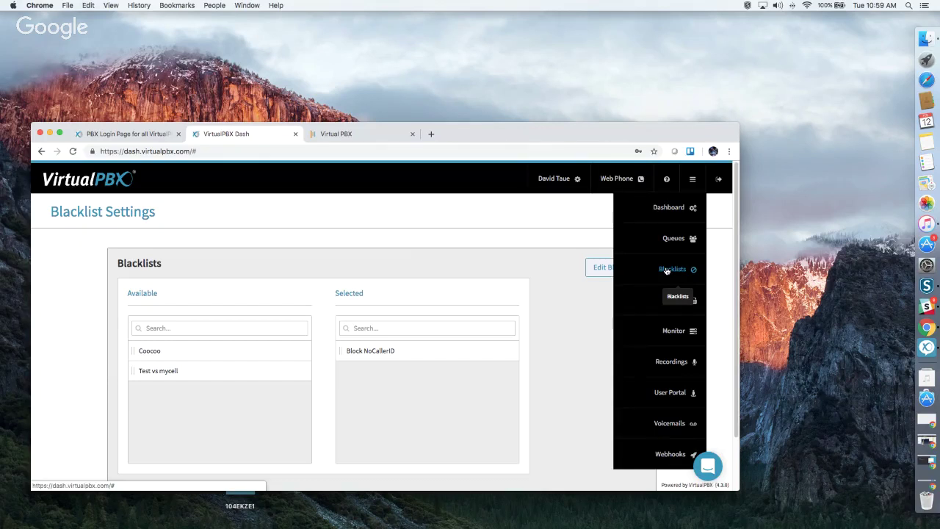
pyautogui.moveTo(376, 351); pyautogui.dragTo(180, 395)
pyautogui.click(607, 277)
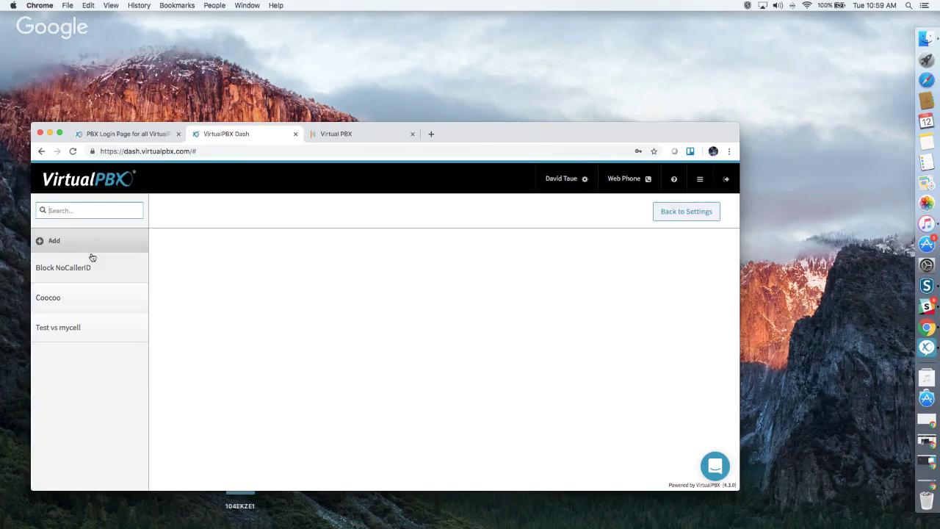
pyautogui.click(86, 272)
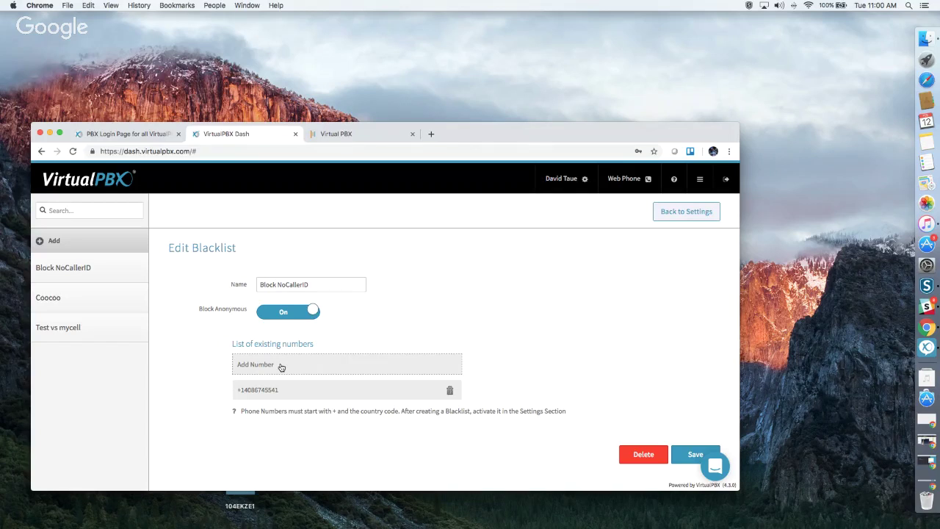
pyautogui.click(688, 451)
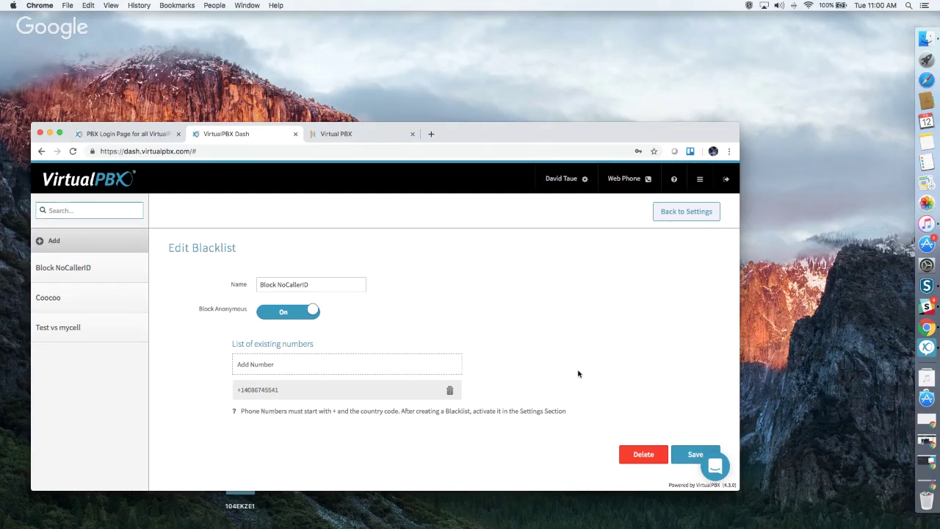
# Keep Block NoCallerID among the selected blacklists and apply the update.
pyautogui.click(669, 213)
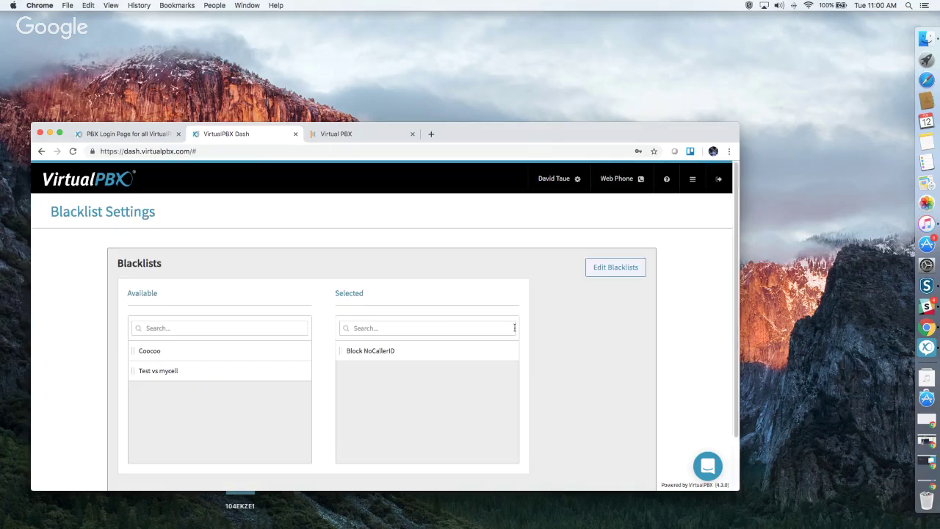
pyautogui.moveTo(368, 351)
pyautogui.mouseDown()
pyautogui.moveTo(185, 403)
pyautogui.moveTo(169, 397)
pyautogui.moveTo(387, 364)
pyautogui.moveTo(363, 366)
pyautogui.mouseUp()
pyautogui.scroll(-2, 546, 360)
pyautogui.click(618, 451)
pyautogui.click(693, 181)
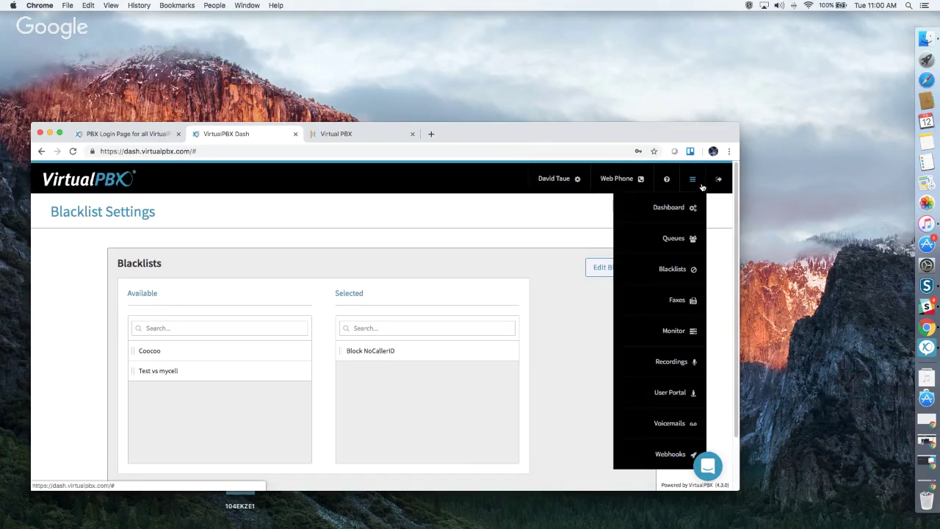
# View the inbound faxes for the second faxbox on the Faxes page.
pyautogui.click(680, 327)
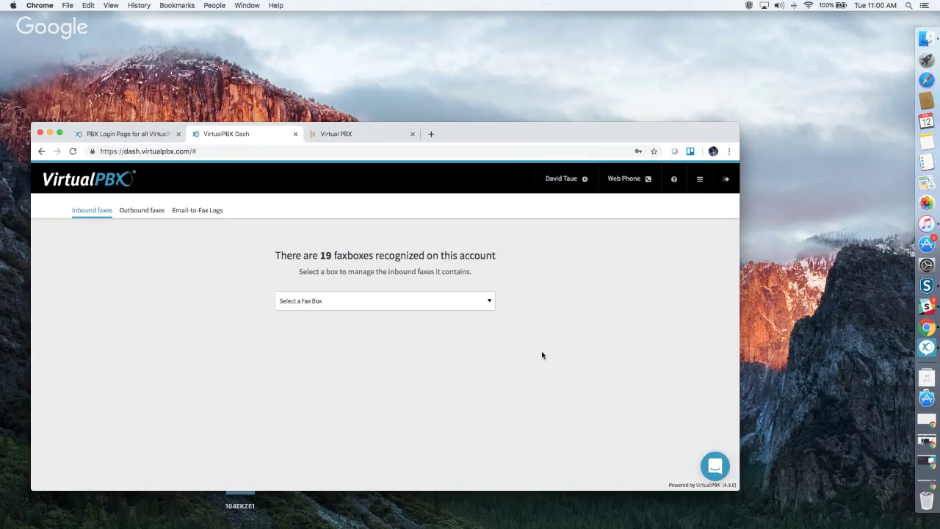
pyautogui.click(340, 307)
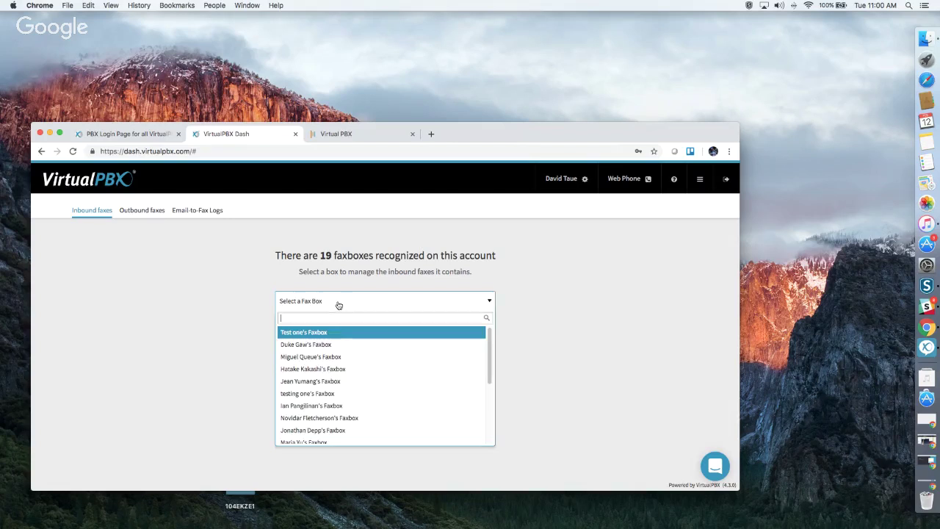
pyautogui.click(339, 345)
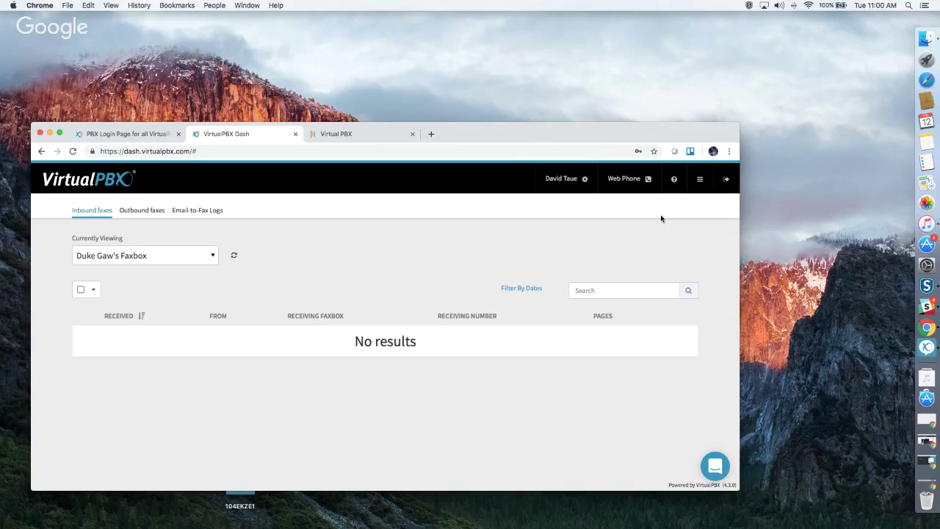
# Open Monitor to see All Users and their availability statuses.
pyautogui.click(701, 180)
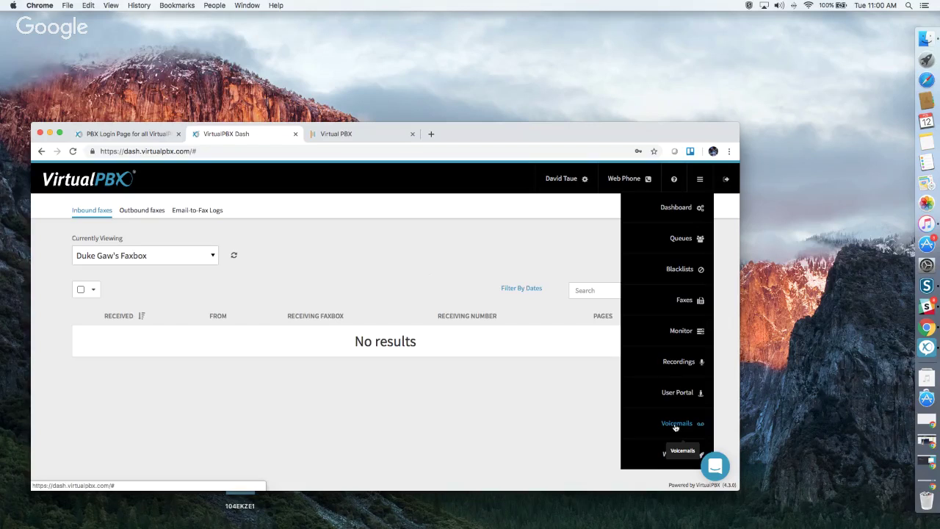
pyautogui.click(679, 331)
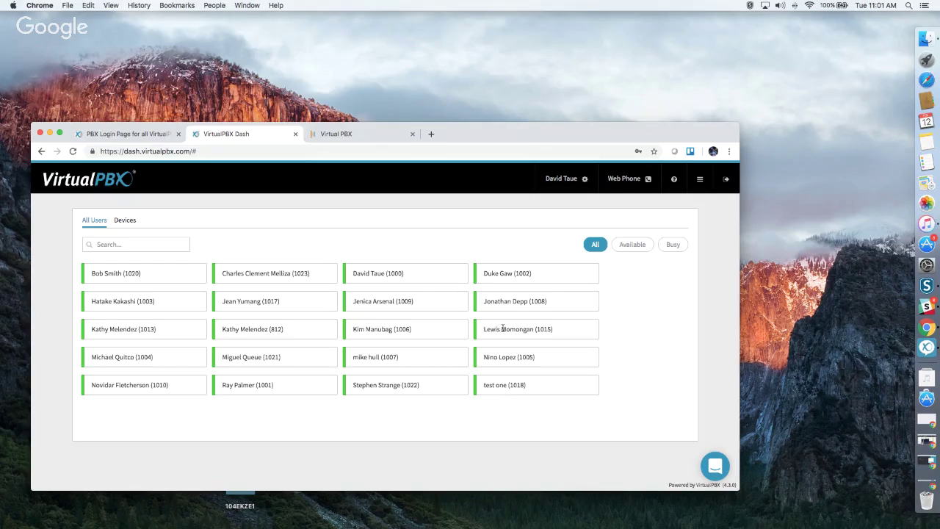
pyautogui.click(699, 180)
pyautogui.moveTo(699, 191)
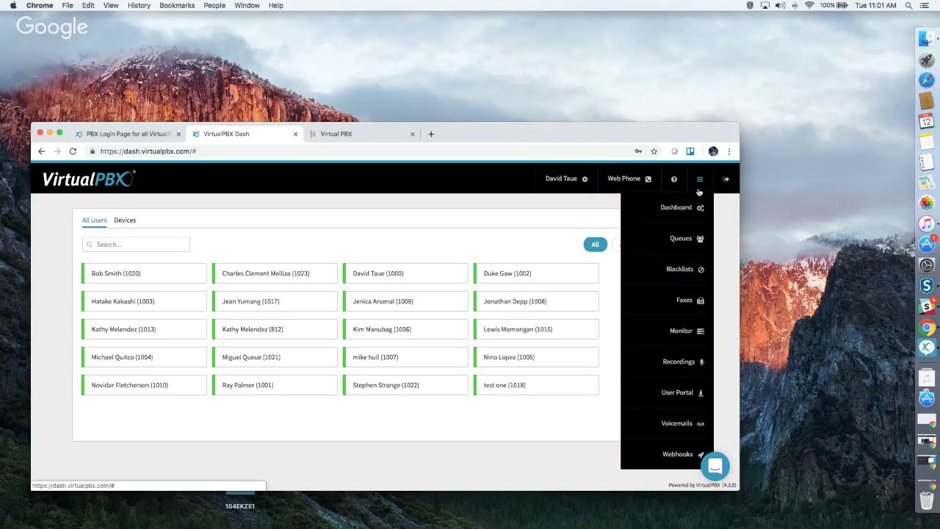
# Enter the User Portal and browse its Call History, Faxes, Contact List and Conference views.
pyautogui.click(676, 394)
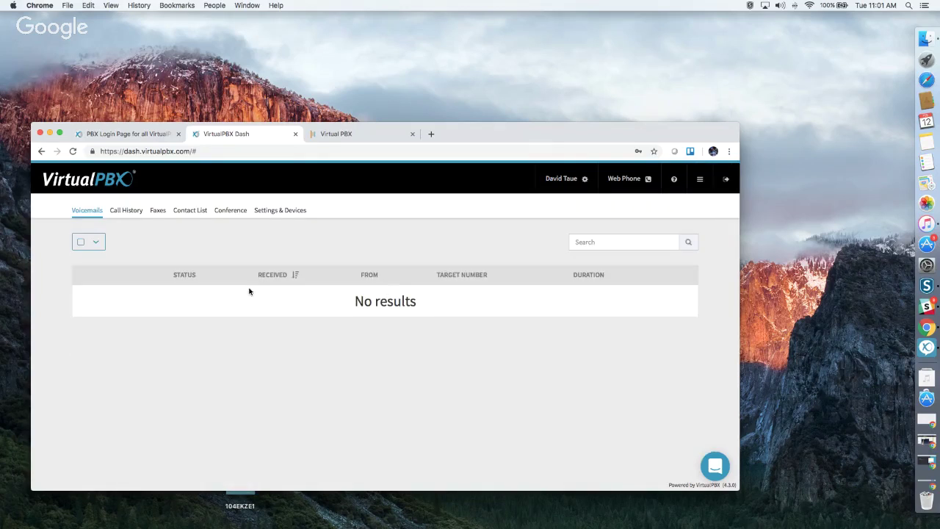
pyautogui.click(130, 212)
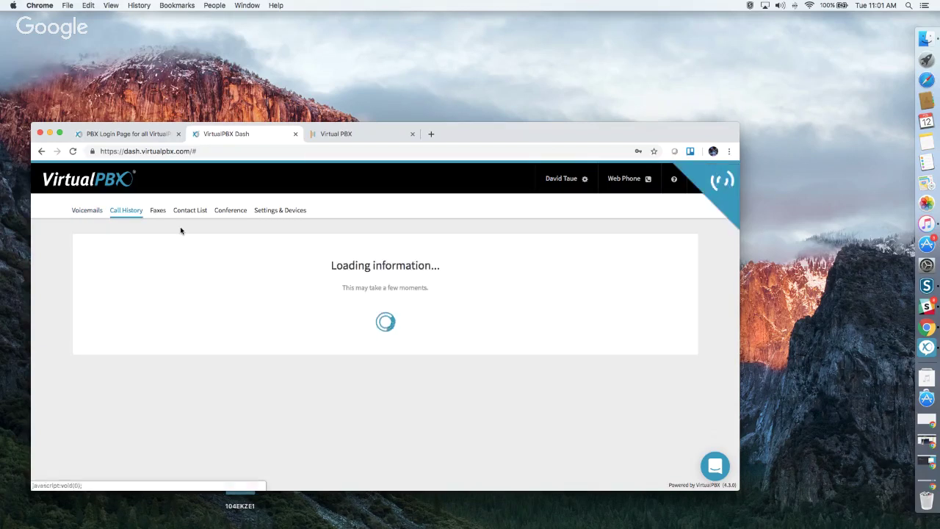
pyautogui.click(159, 213)
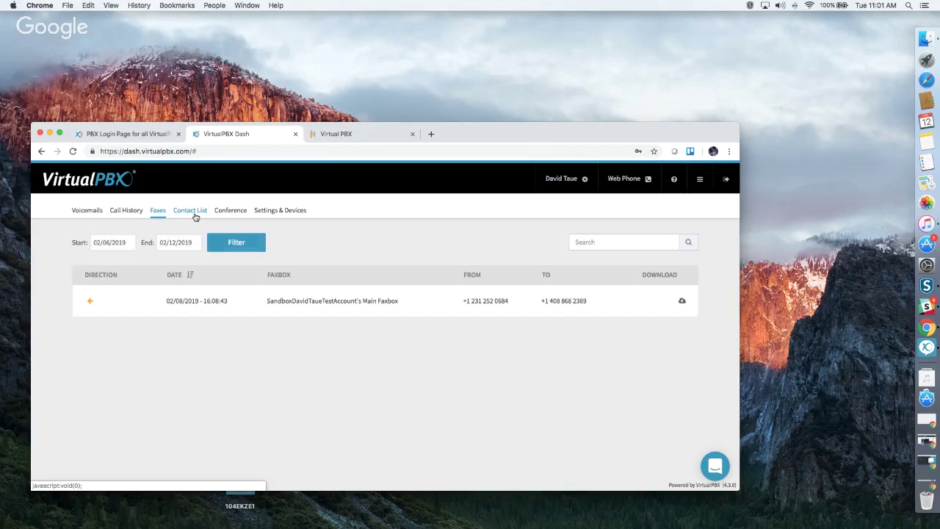
pyautogui.click(194, 213)
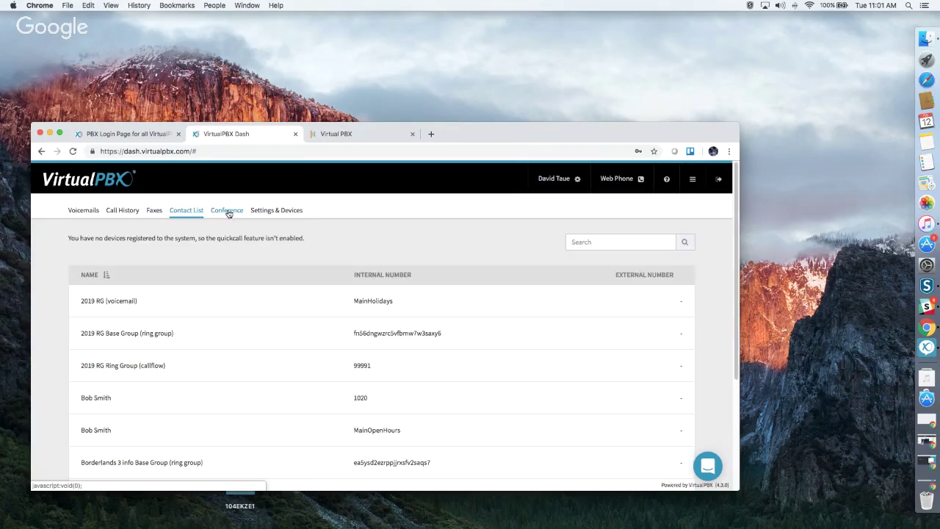
pyautogui.click(229, 212)
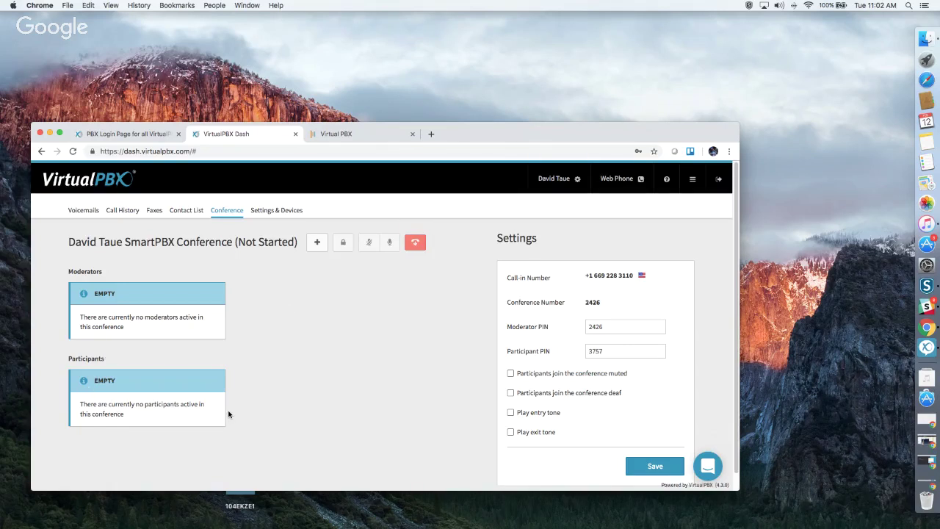
# In Settings & Devices, enable call forwarding, leave Also Ring My VoIP Phone off, and save.
pyautogui.click(289, 217)
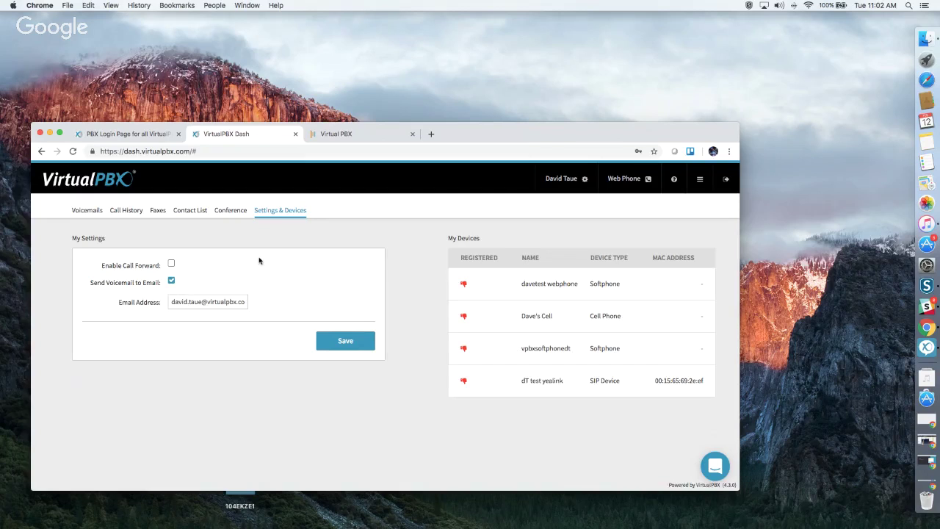
pyautogui.click(171, 263)
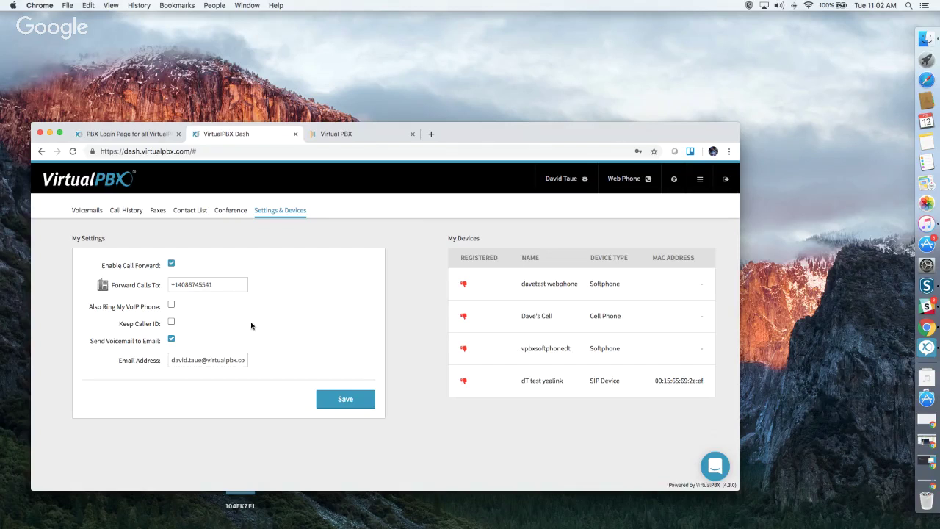
pyautogui.click(171, 305)
pyautogui.click(172, 304)
pyautogui.click(351, 396)
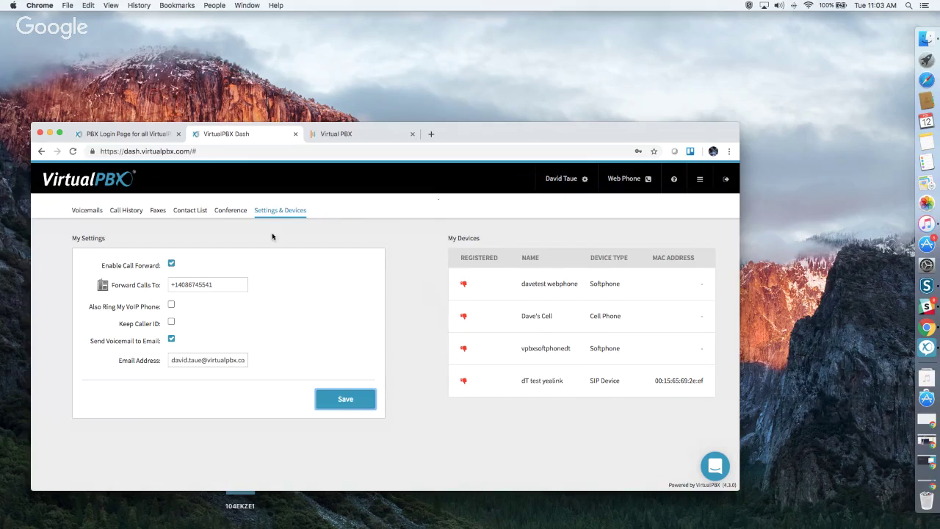
# From the PBX Login page, go to Support > Dash Support and scroll down to the training videos.
pyautogui.click(134, 139)
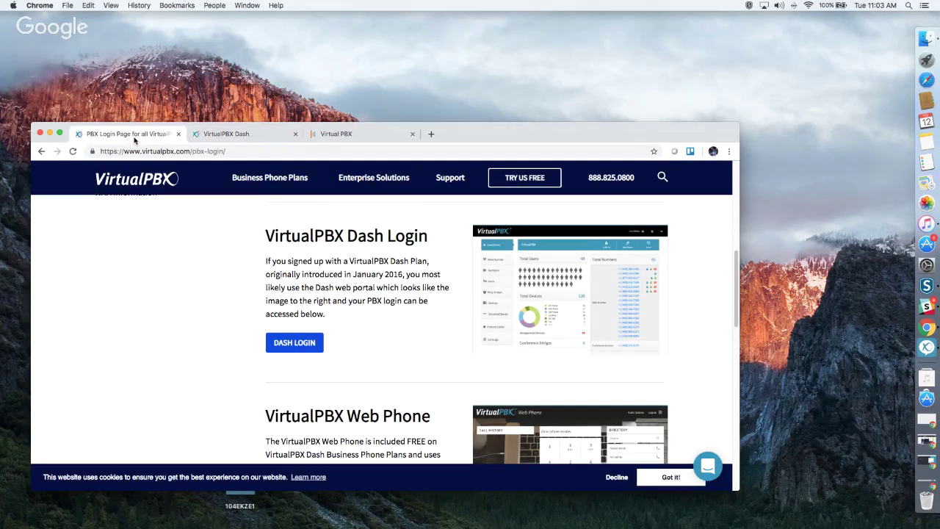
pyautogui.scroll(1, 346, 228)
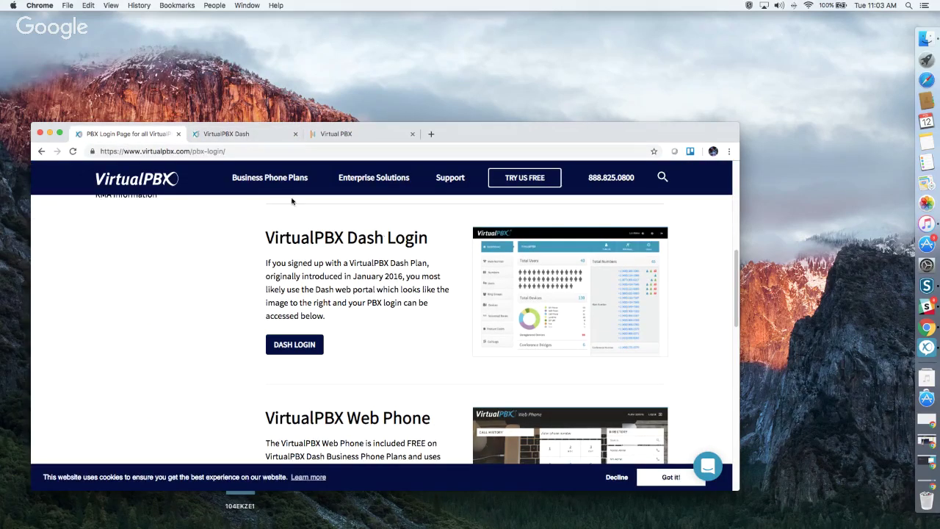
pyautogui.moveTo(441, 187)
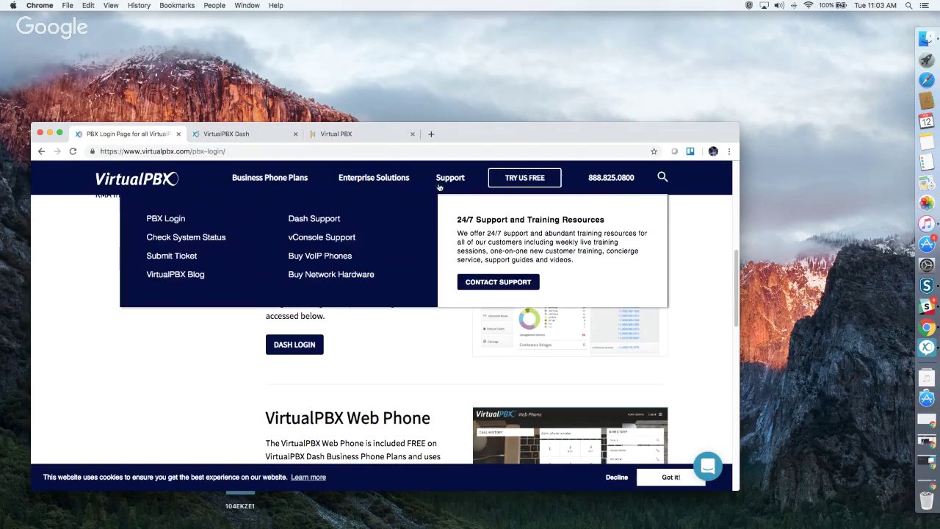
pyautogui.click(321, 220)
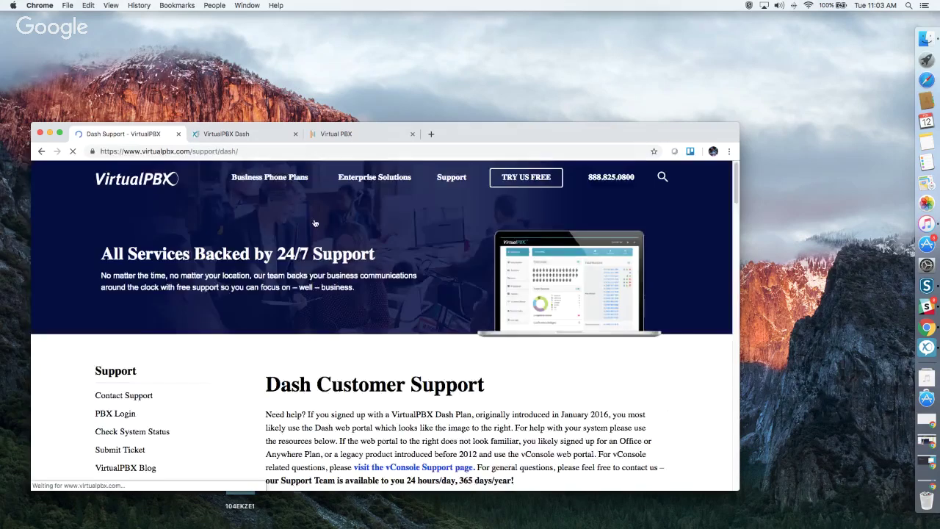
pyautogui.scroll(-2, 421, 407)
pyautogui.scroll(-5, 421, 406)
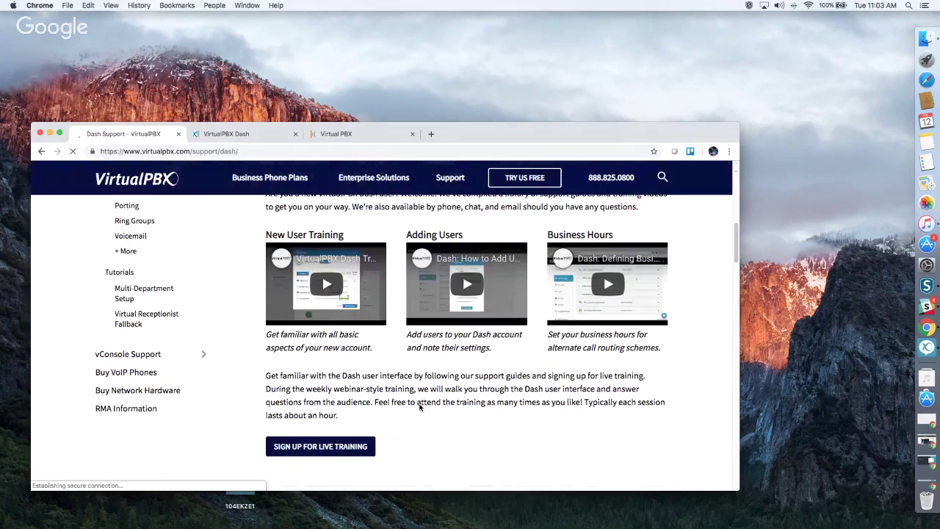